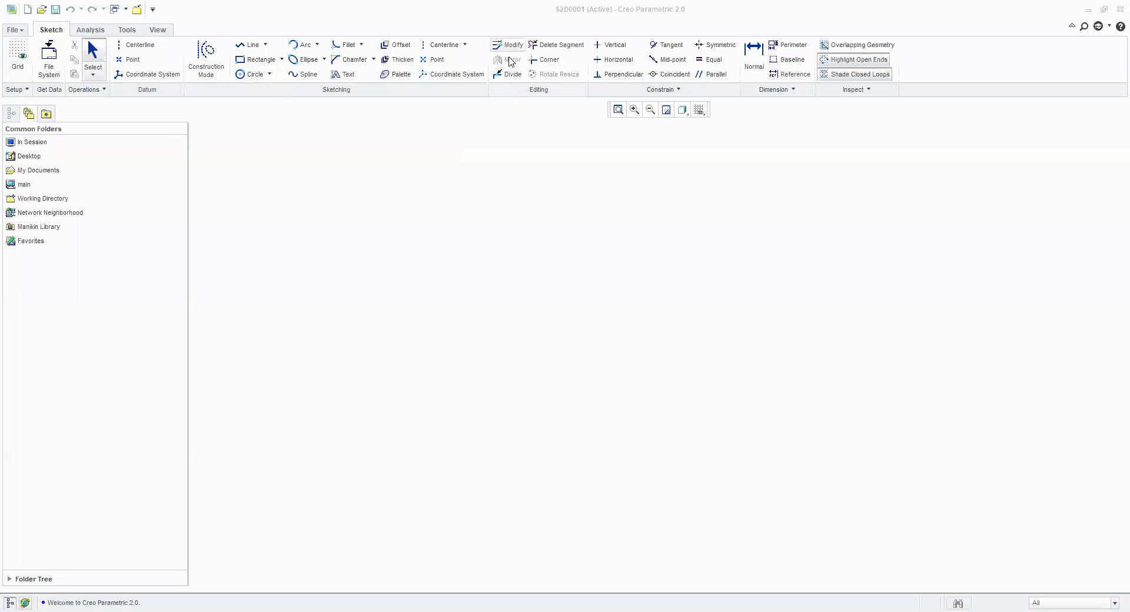
- Sketch a closed L-shaped profile about 10.5 wide and 7.4 high, with an upper-right notch about 4.5 wide and 3.6 high
{"action": "key", "text": "l"}
{"action": "left_click", "coordinate": [391, 209]}
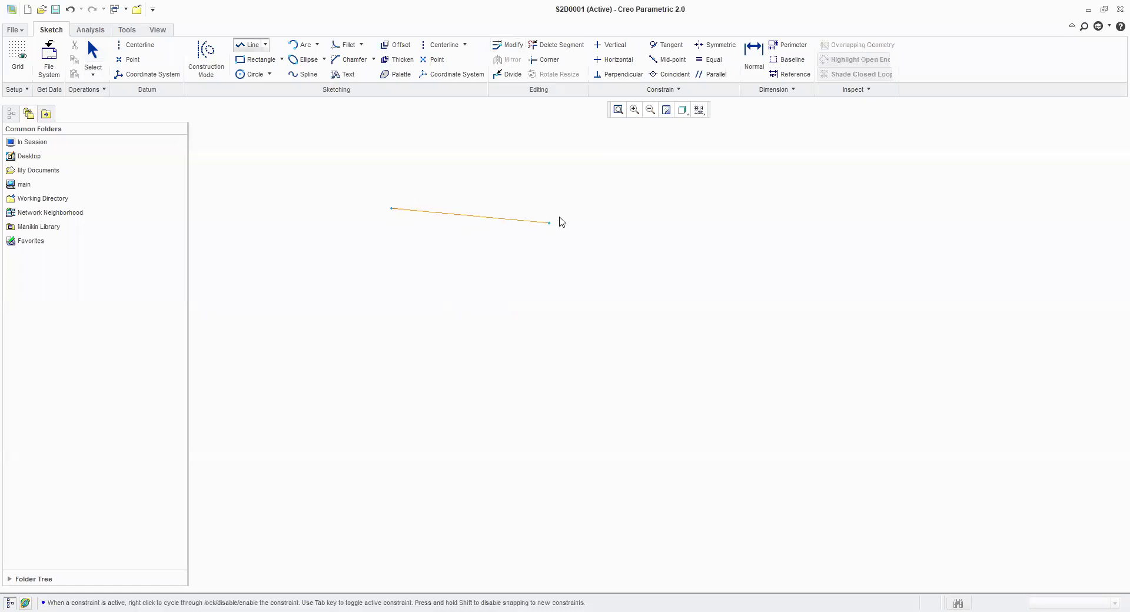
{"action": "left_click", "coordinate": [566, 209]}
{"action": "left_click", "coordinate": [566, 313]}
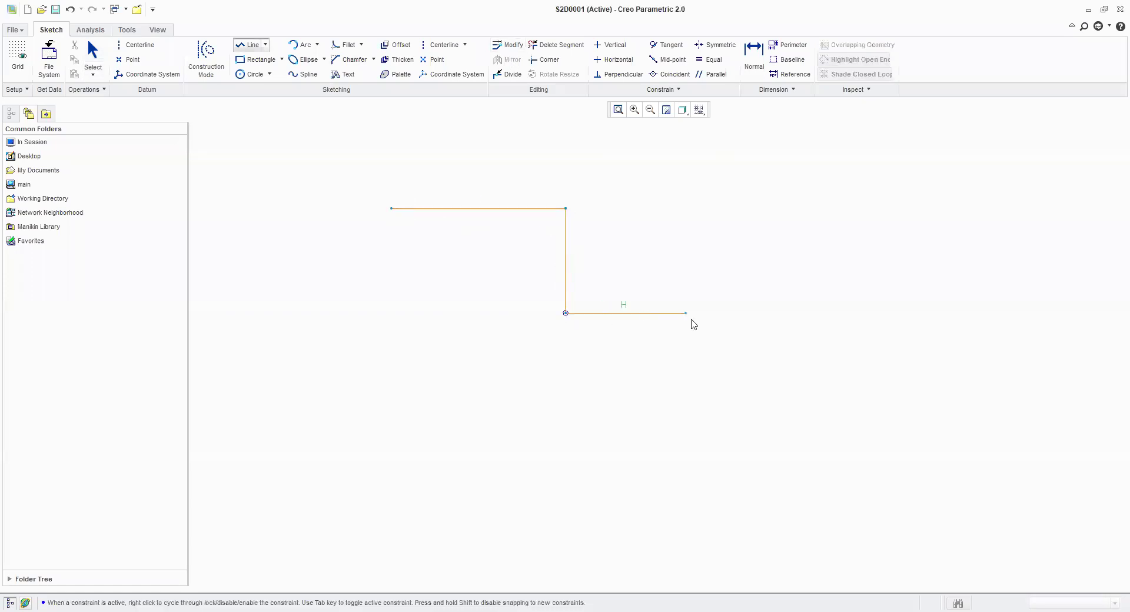
{"action": "left_click", "coordinate": [698, 313]}
{"action": "left_click", "coordinate": [699, 426]}
{"action": "left_click", "coordinate": [392, 427]}
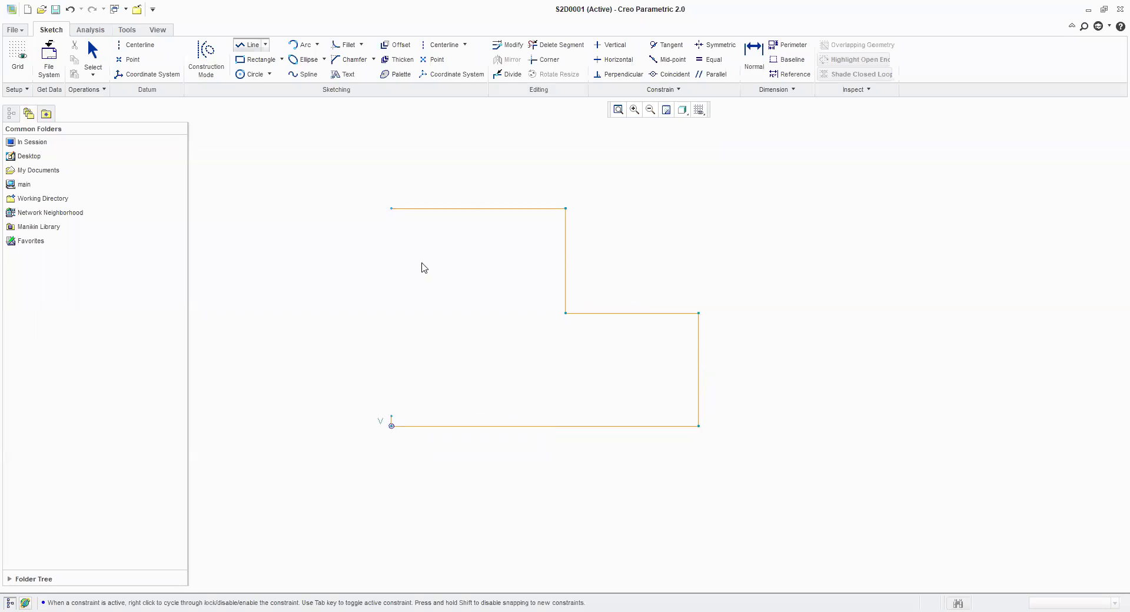
{"action": "left_click", "coordinate": [392, 208]}
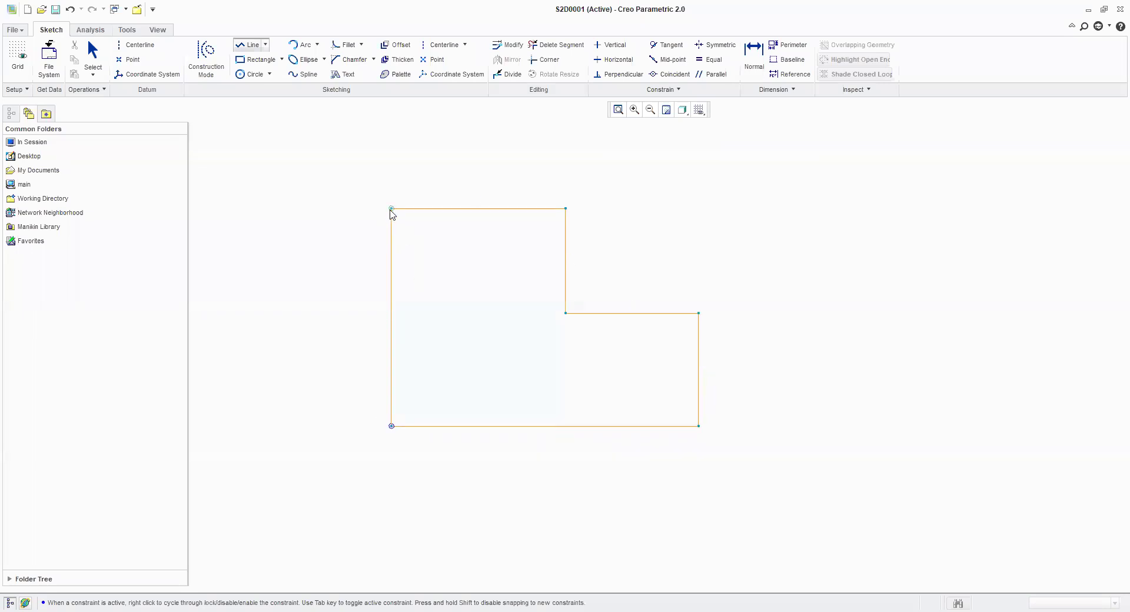
{"action": "middle_click", "coordinate": [451, 286]}
{"action": "middle_click", "coordinate": [465, 294]}
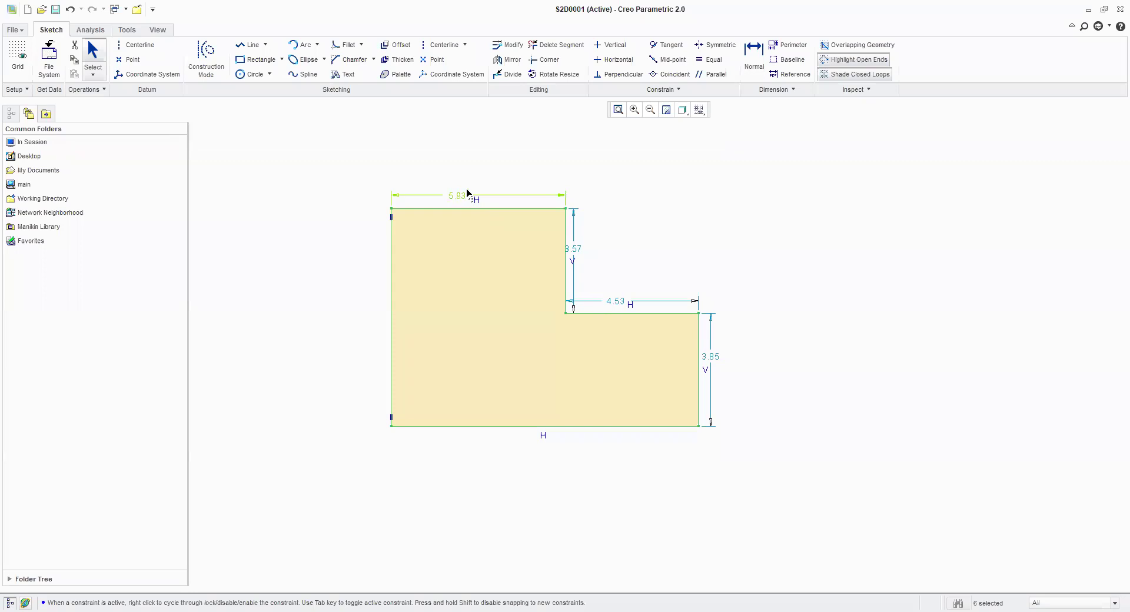
- Space the dimensions clear of the L-profile, with overall width below, overall height beside it and the notch dimensions outside the step
{"action": "left_click_drag", "start_coordinate": [468, 196], "coordinate": [478, 171]}
{"action": "left_click_drag", "start_coordinate": [577, 252], "coordinate": [602, 256]}
{"action": "mouse_move", "coordinate": [624, 293]}
{"action": "left_mouse_down"}
{"action": "mouse_move", "coordinate": [613, 313]}
{"action": "mouse_move", "coordinate": [614, 281]}
{"action": "left_mouse_up"}
{"action": "left_click", "coordinate": [633, 282]}
{"action": "left_click_drag", "start_coordinate": [581, 455], "coordinate": [575, 480]}
{"action": "left_click_drag", "start_coordinate": [364, 346], "coordinate": [325, 334]}
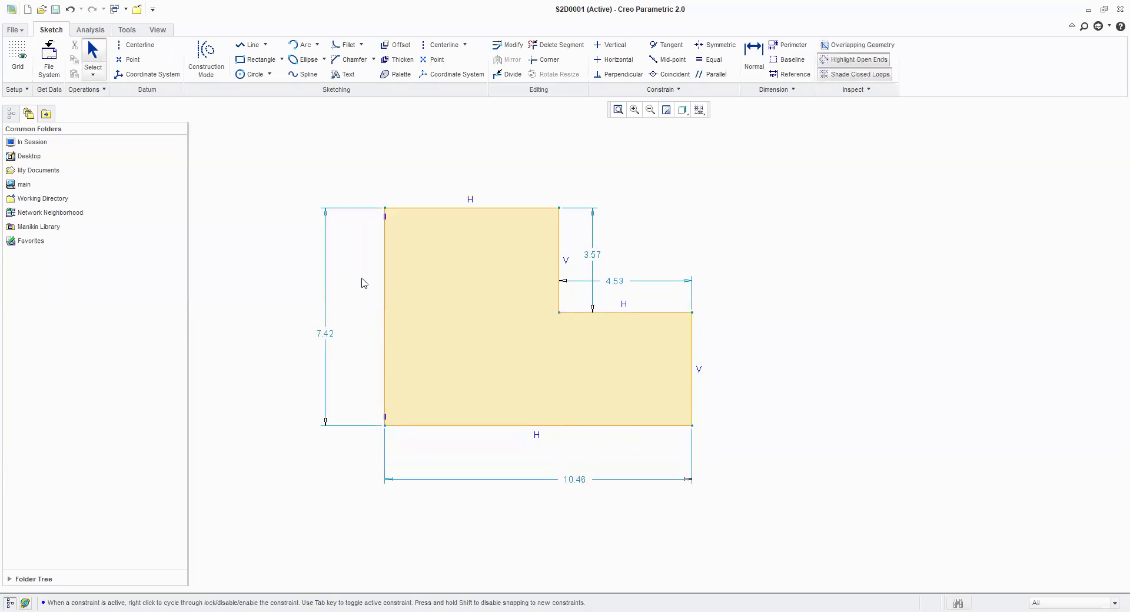
{"action": "mouse_move", "coordinate": [362, 186]}
{"action": "left_mouse_down"}
{"action": "mouse_move", "coordinate": [464, 324]}
{"action": "mouse_move", "coordinate": [674, 439]}
{"action": "mouse_move", "coordinate": [710, 445]}
{"action": "left_mouse_up"}
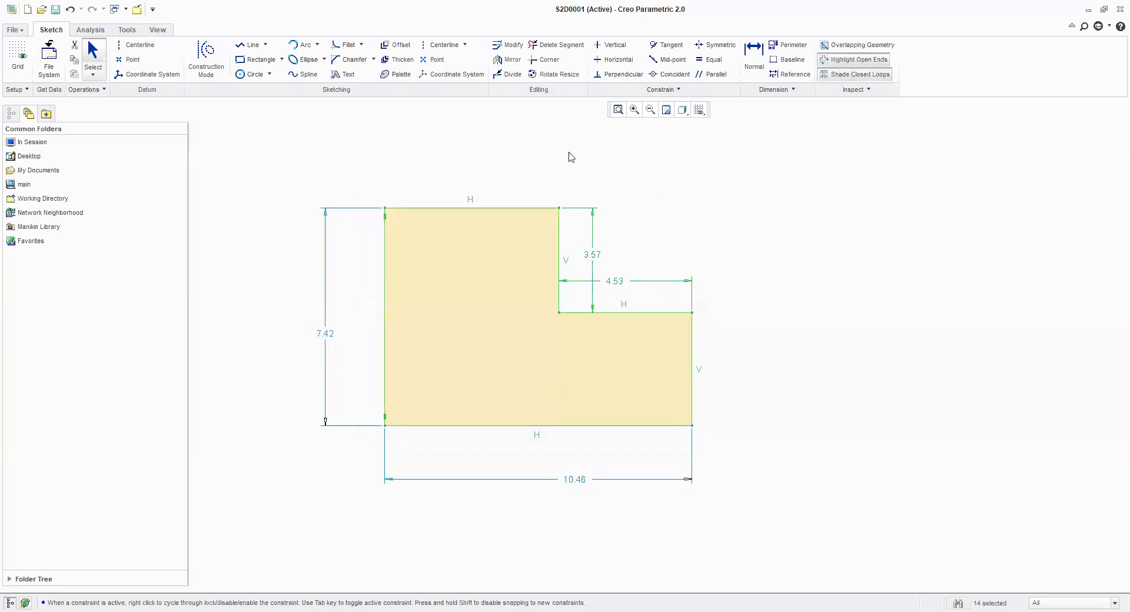
{"action": "left_click", "coordinate": [508, 47]}
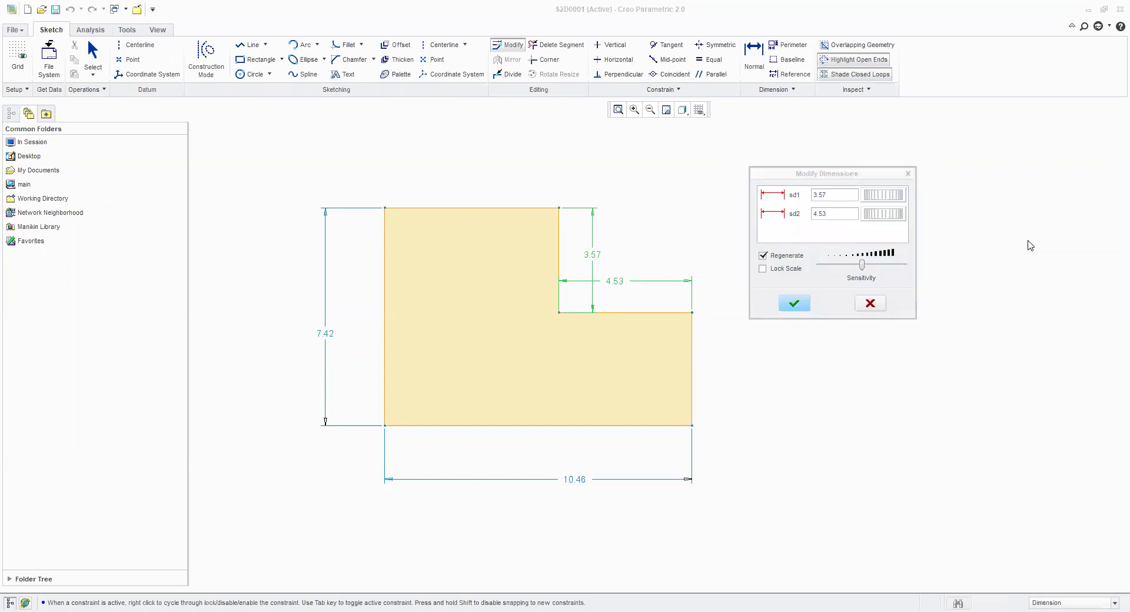
{"action": "left_click", "coordinate": [795, 303]}
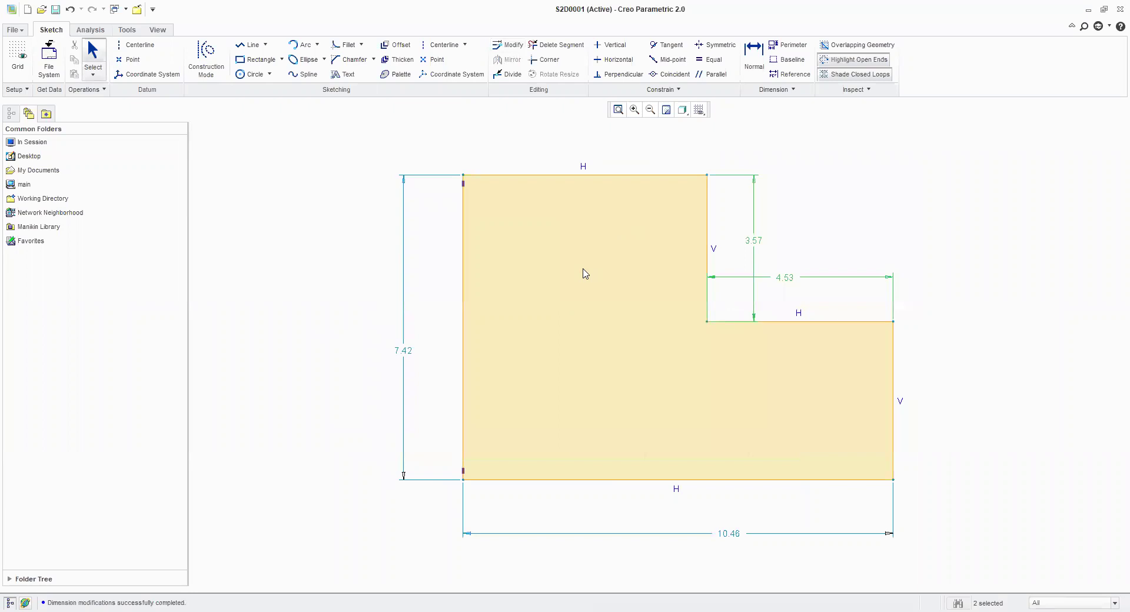
- Move the overall height and overall width dimensions closer to the L-profile
{"action": "mouse_move", "coordinate": [586, 273]}
{"action": "middle_mouse_down", "text": "ctrl"}
{"action": "mouse_move", "coordinate": [583, 322]}
{"action": "mouse_move", "coordinate": [583, 177]}
{"action": "middle_mouse_up", "text": "ctrl"}
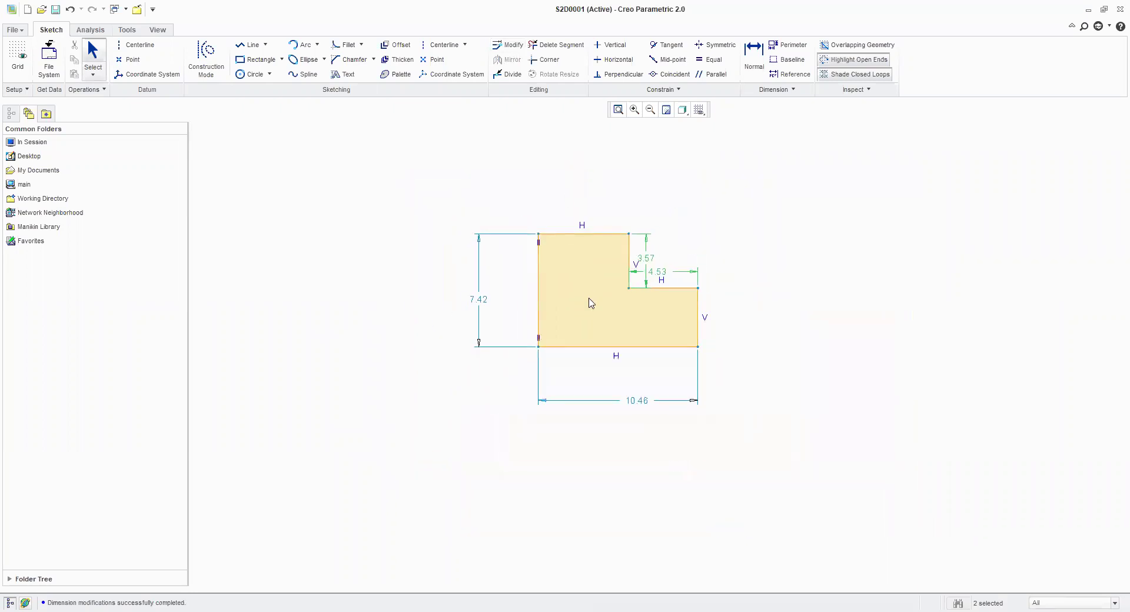
{"action": "middle_click_drag", "start_coordinate": [591, 293], "coordinate": [495, 303]}
{"action": "left_click", "coordinate": [648, 203]}
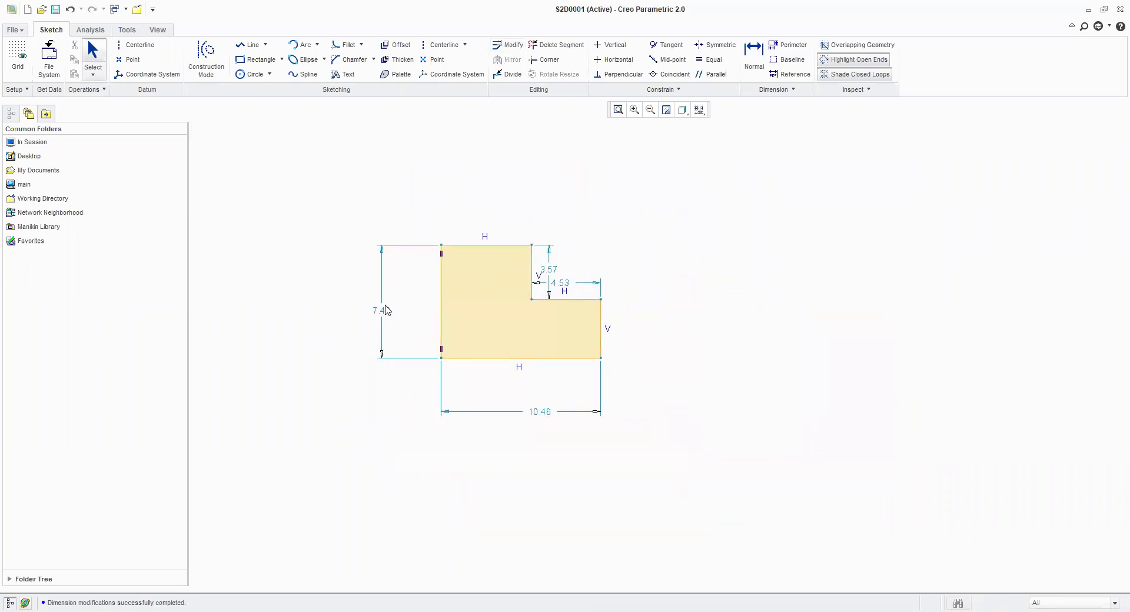
{"action": "left_click_drag", "start_coordinate": [388, 314], "coordinate": [423, 309]}
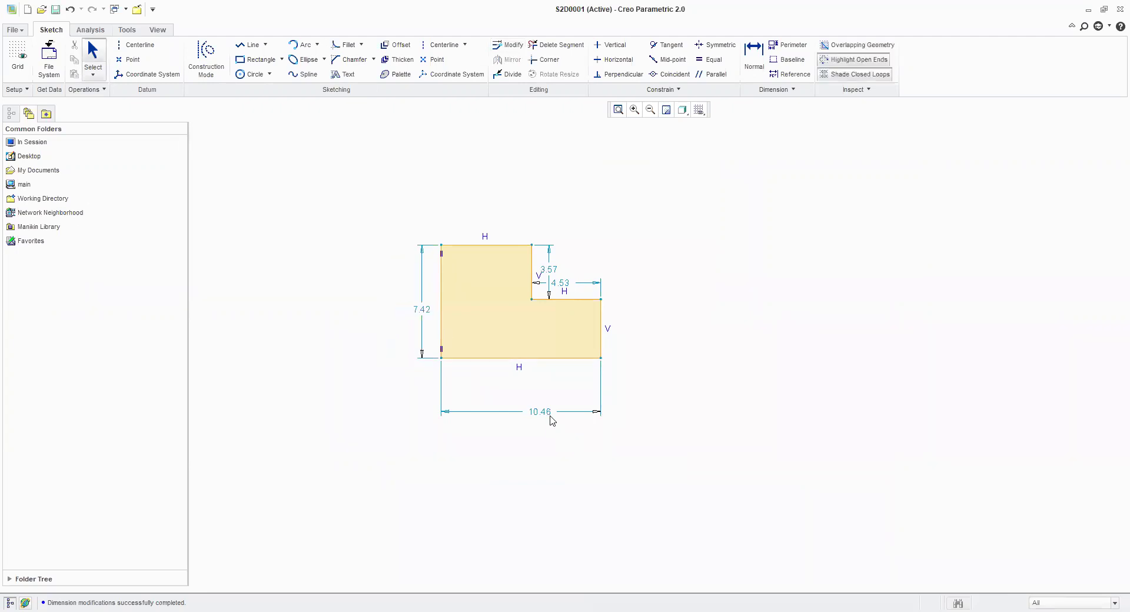
{"action": "left_click_drag", "start_coordinate": [549, 417], "coordinate": [538, 384]}
- Select the whole sketch for Modify Dimensions and set the overall height to 8 and the overall width to 15
{"action": "left_click_drag", "start_coordinate": [346, 192], "coordinate": [641, 430]}
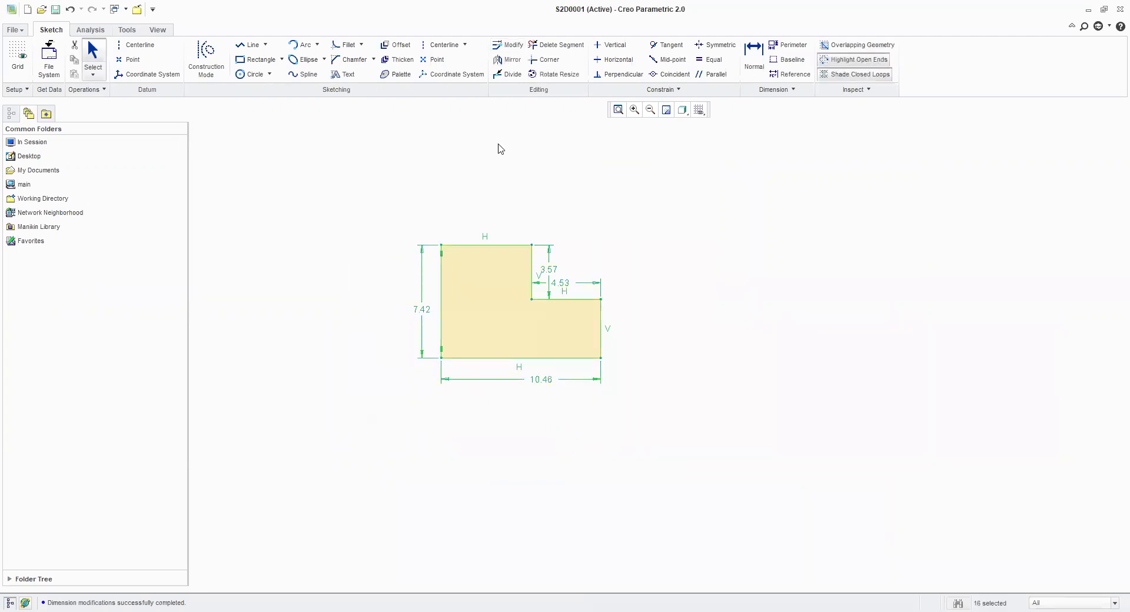
{"action": "left_click", "coordinate": [508, 45]}
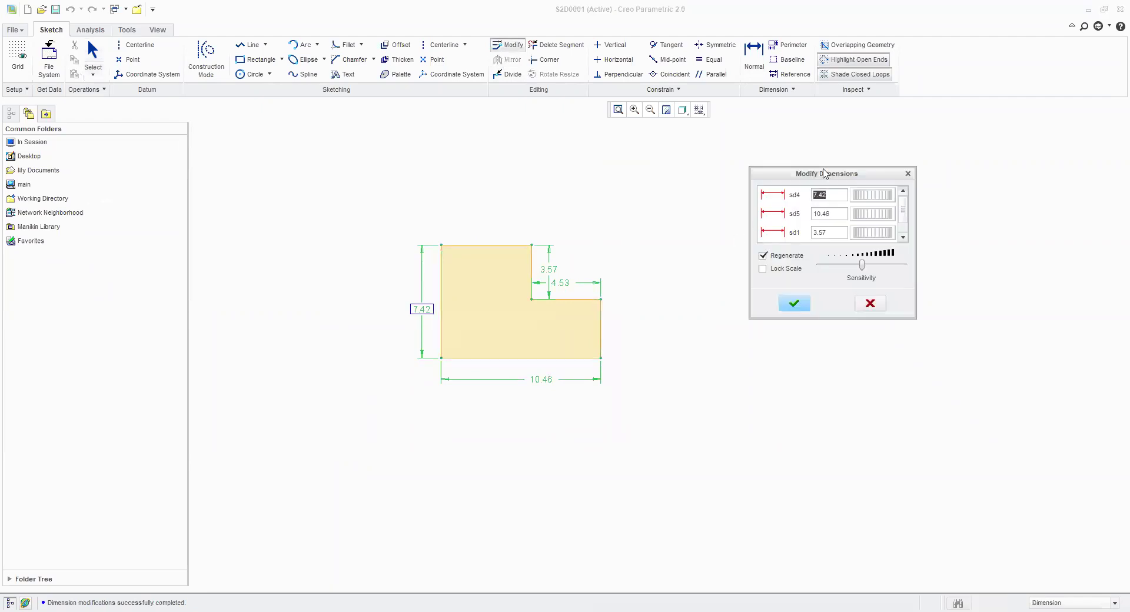
{"action": "left_click_drag", "start_coordinate": [824, 173], "coordinate": [798, 173]}
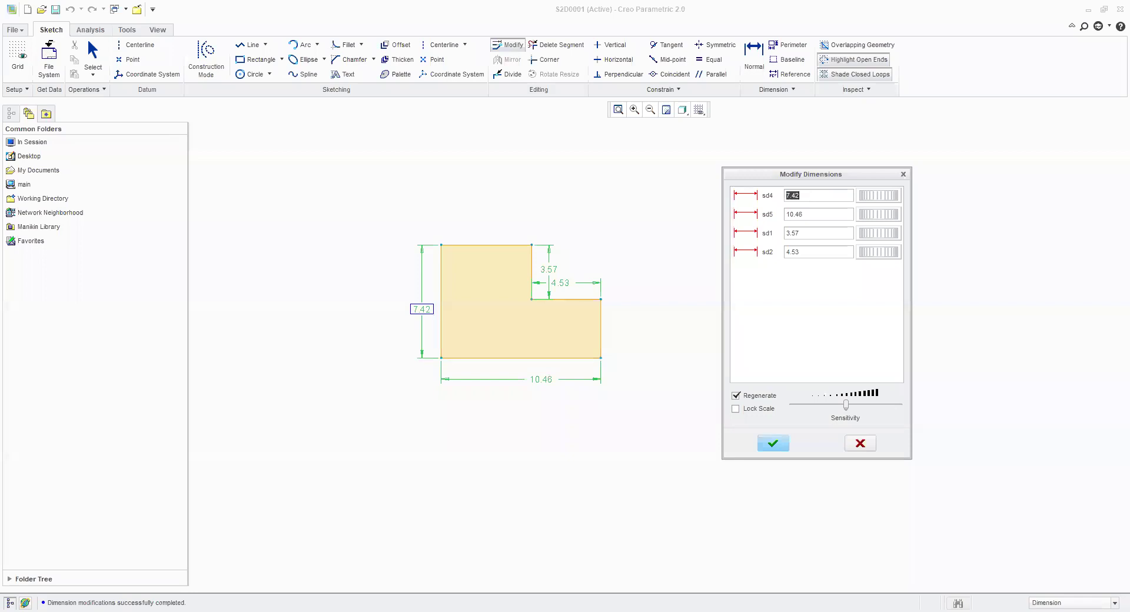
{"action": "type", "text": "8."}
{"action": "left_click", "coordinate": [809, 214]}
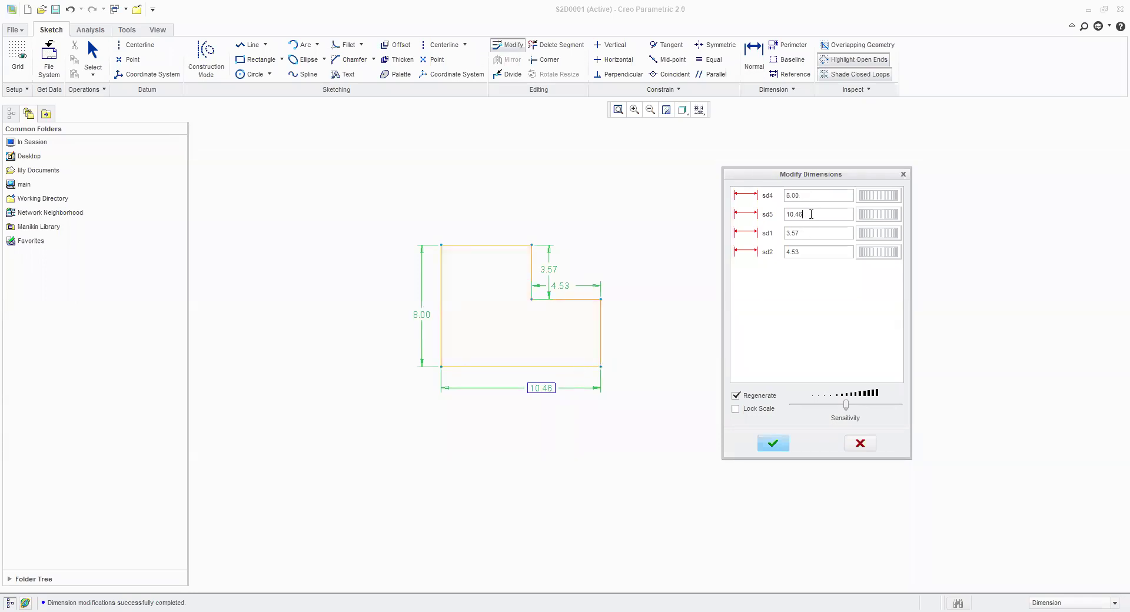
{"action": "left_click_drag", "start_coordinate": [811, 215], "coordinate": [741, 217]}
{"action": "type", "text": "15"}
- Set both the notch's height and width to 5 and apply the dimension changes
{"action": "left_click", "coordinate": [802, 232]}
{"action": "left_click_drag", "start_coordinate": [810, 234], "coordinate": [738, 234]}
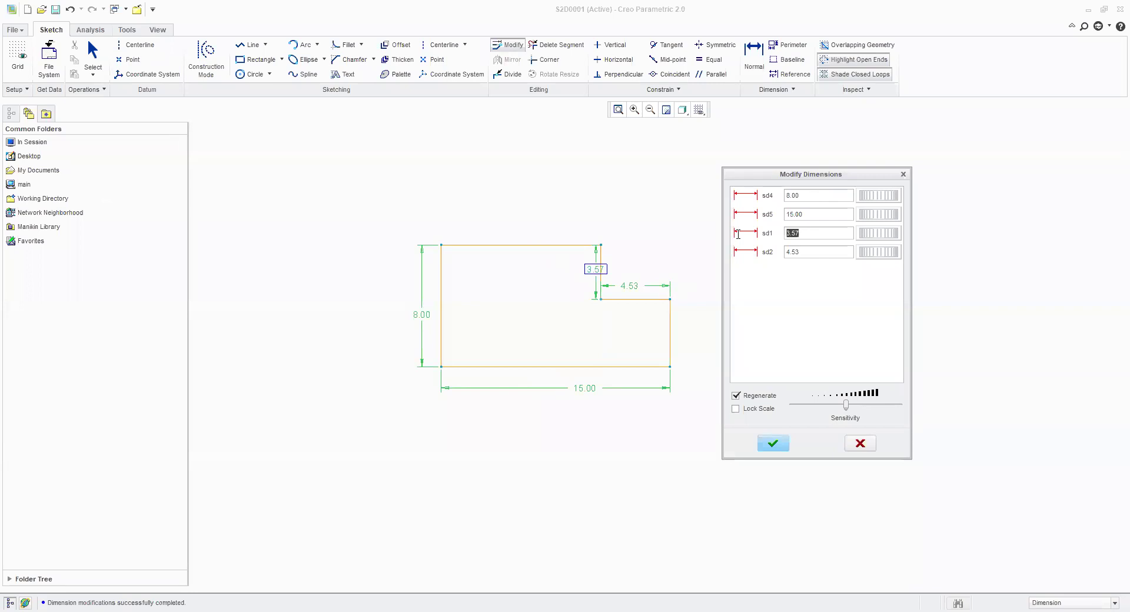
{"action": "type", "text": "5"}
{"action": "left_click_drag", "start_coordinate": [820, 252], "coordinate": [743, 260]}
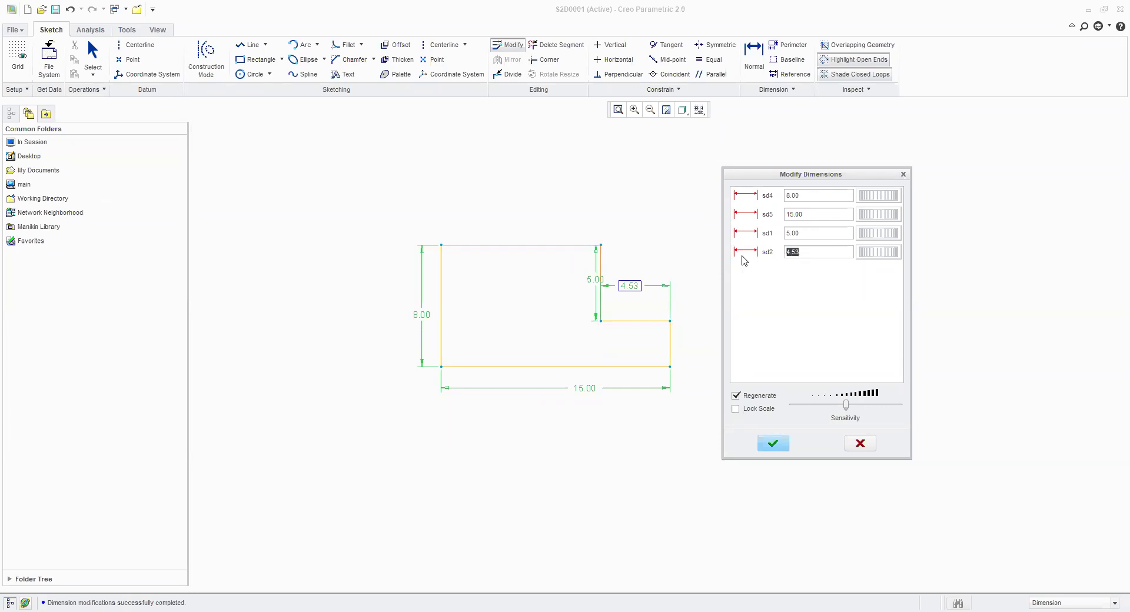
{"action": "type", "text": "5."}
{"action": "left_click", "coordinate": [817, 233]}
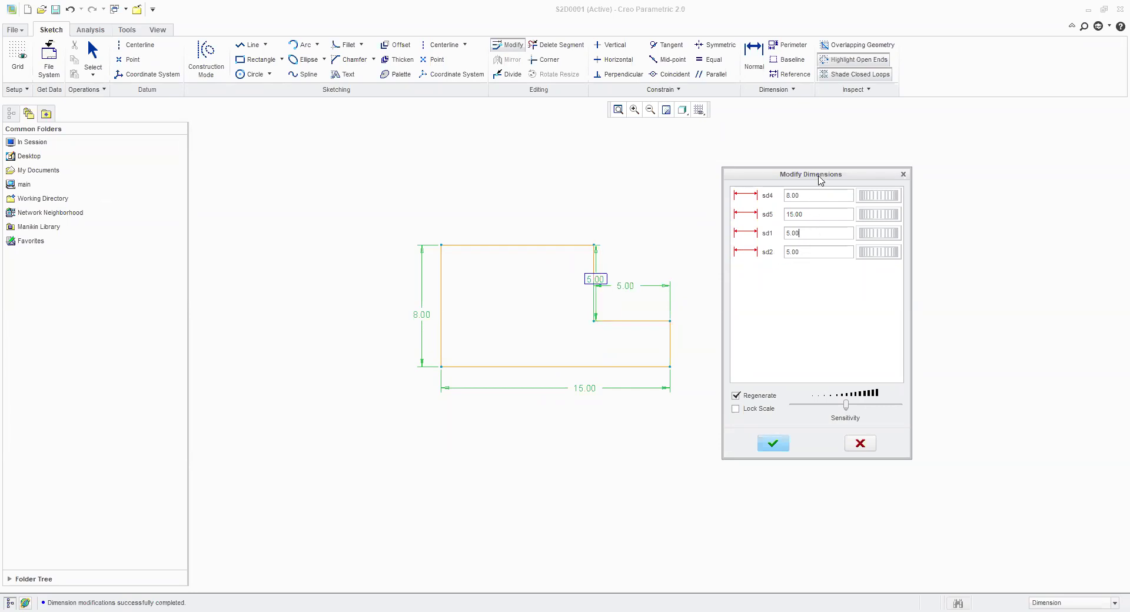
{"action": "left_click_drag", "start_coordinate": [821, 180], "coordinate": [823, 143]}
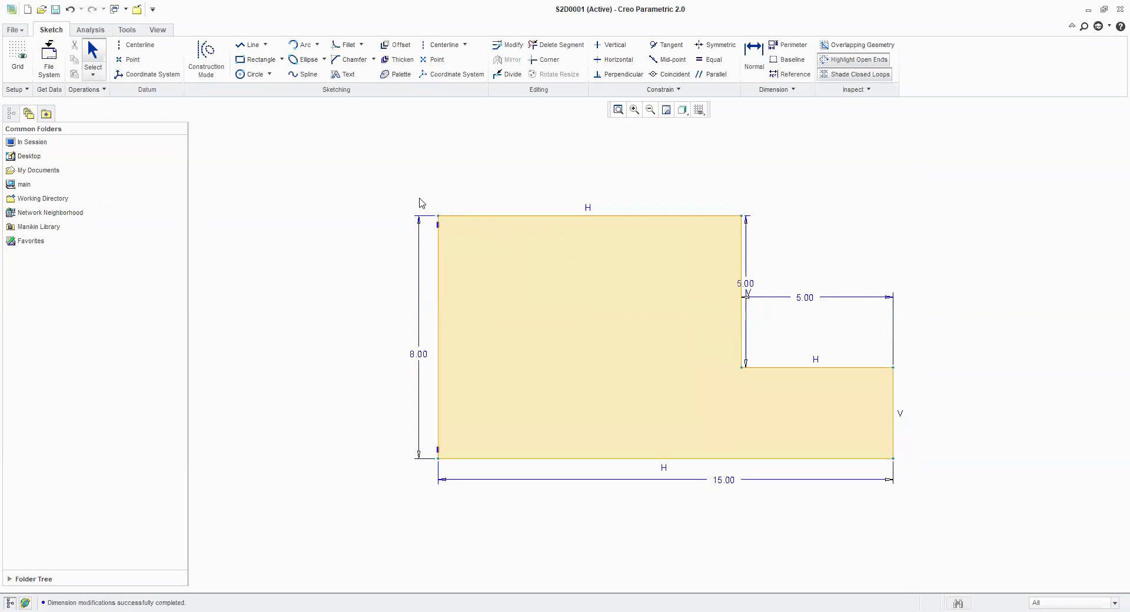
- Try reshaping the whole sketch interactively in Modify Dimensions to 8.67 high and 13.90 wide with a 3.13 by 4.88 notch, and cancel
{"action": "mouse_move", "coordinate": [387, 185]}
{"action": "left_mouse_down"}
{"action": "mouse_move", "coordinate": [895, 514]}
{"action": "mouse_move", "coordinate": [930, 512]}
{"action": "left_mouse_up"}
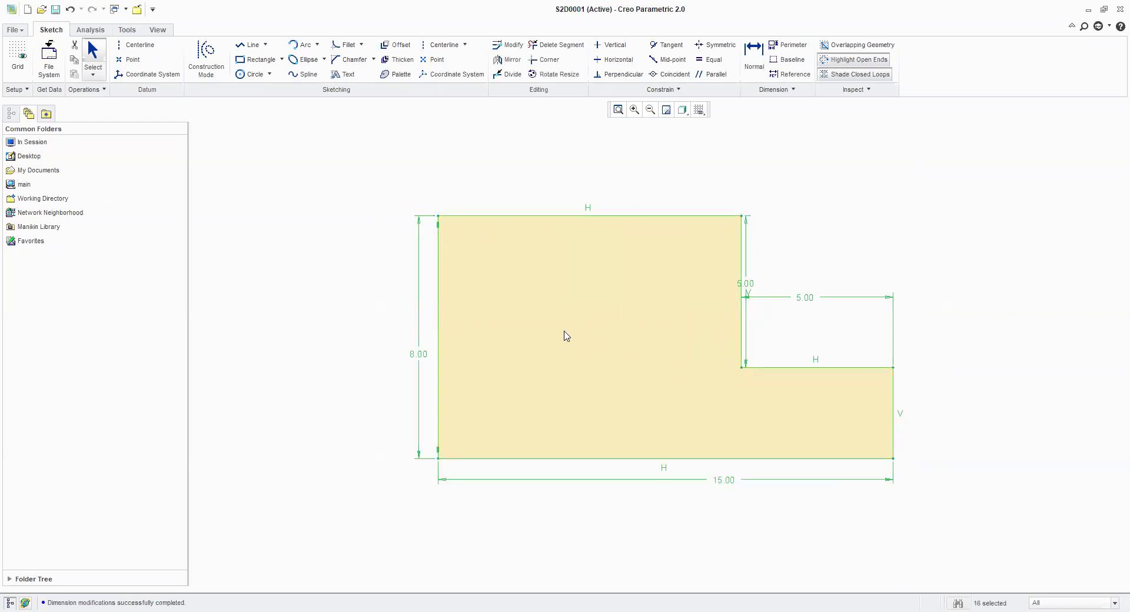
{"action": "scroll", "coordinate": [564, 339], "scroll_direction": "up", "scroll_amount": 3}
{"action": "scroll", "coordinate": [562, 339], "scroll_direction": "down", "scroll_amount": 5}
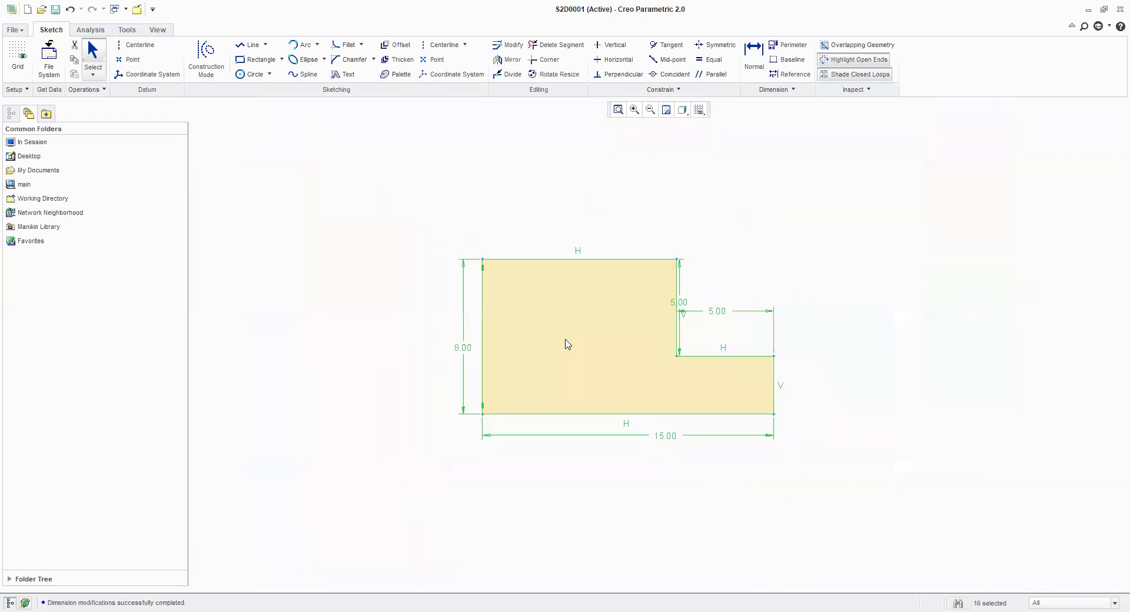
{"action": "middle_click_drag", "start_coordinate": [613, 353], "coordinate": [512, 347]}
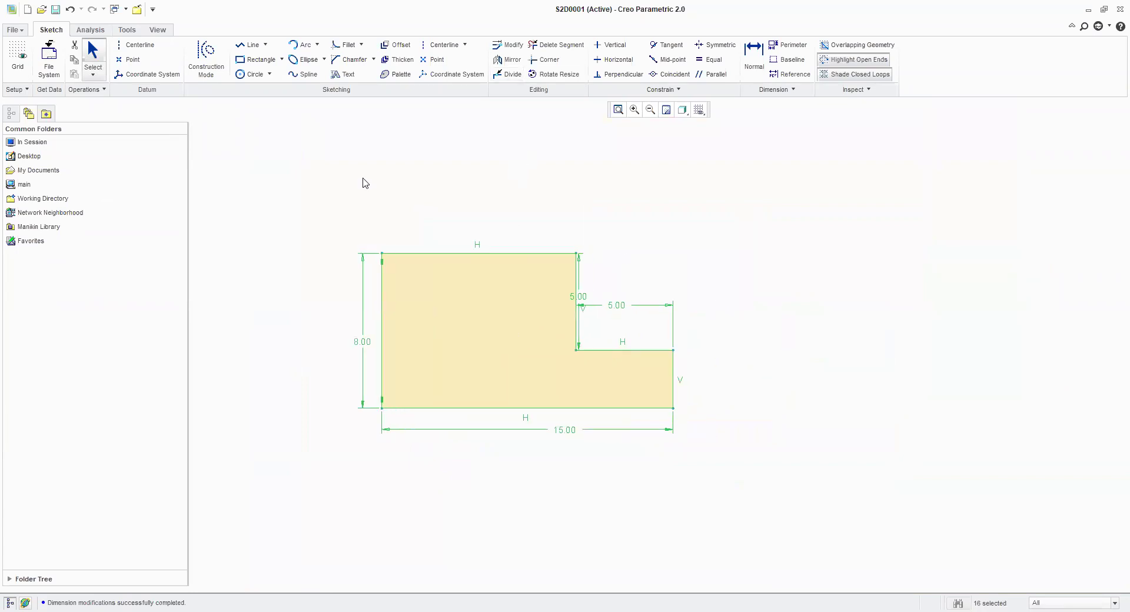
{"action": "left_click", "coordinate": [502, 47]}
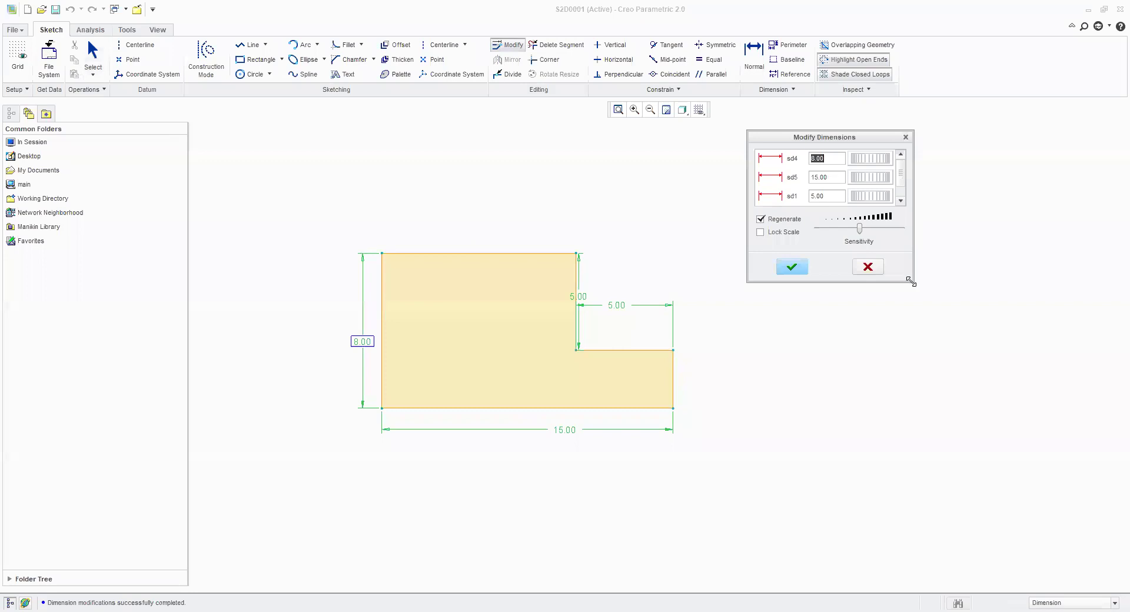
{"action": "left_click_drag", "start_coordinate": [911, 282], "coordinate": [950, 428]}
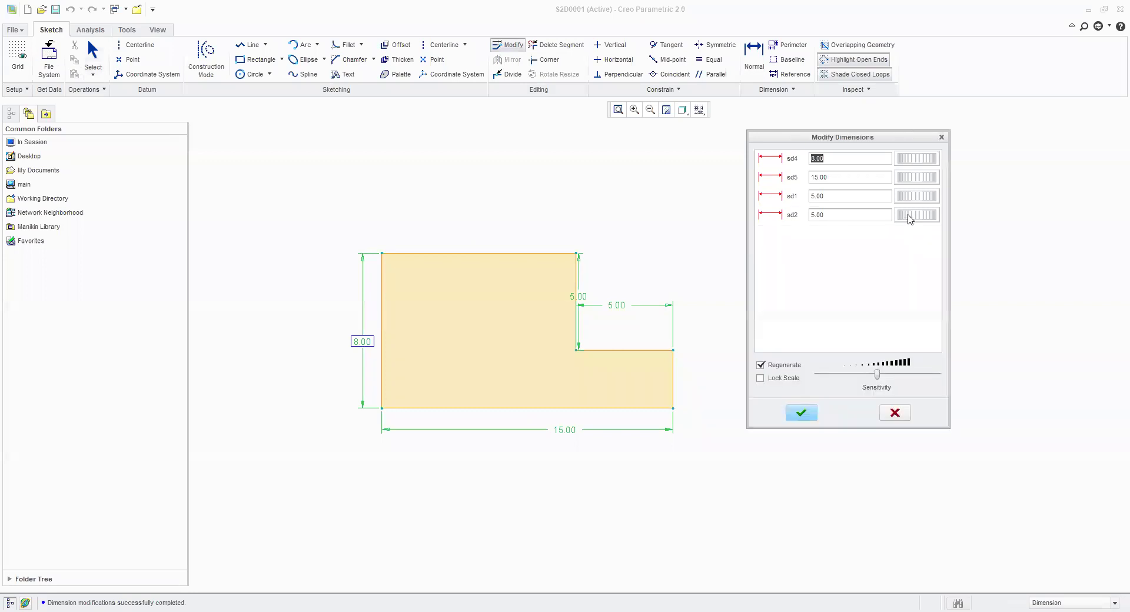
{"action": "mouse_move", "coordinate": [905, 218]}
{"action": "left_mouse_down"}
{"action": "mouse_move", "coordinate": [936, 218]}
{"action": "mouse_move", "coordinate": [850, 219]}
{"action": "mouse_move", "coordinate": [926, 198]}
{"action": "mouse_move", "coordinate": [857, 201]}
{"action": "mouse_move", "coordinate": [904, 200]}
{"action": "mouse_move", "coordinate": [883, 179]}
{"action": "mouse_move", "coordinate": [921, 177]}
{"action": "mouse_move", "coordinate": [880, 164]}
{"action": "mouse_move", "coordinate": [936, 170]}
{"action": "mouse_move", "coordinate": [928, 201]}
{"action": "left_mouse_up"}
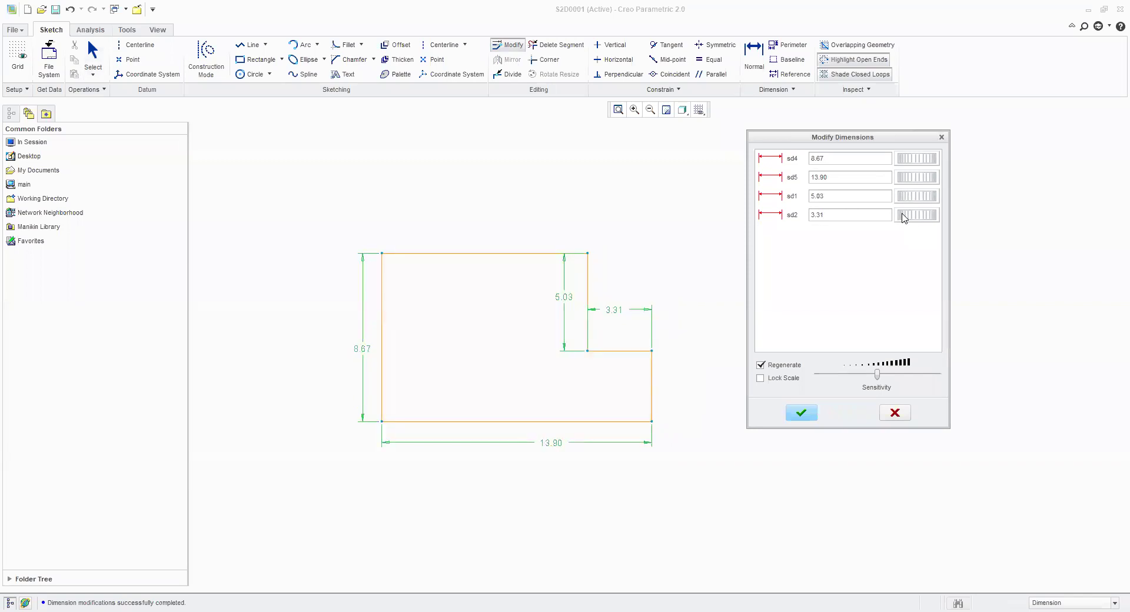
{"action": "mouse_move", "coordinate": [905, 217]}
{"action": "left_mouse_down"}
{"action": "mouse_move", "coordinate": [941, 219]}
{"action": "mouse_move", "coordinate": [873, 217]}
{"action": "mouse_move", "coordinate": [1056, 206]}
{"action": "left_mouse_up"}
{"action": "mouse_move", "coordinate": [909, 219]}
{"action": "left_mouse_down"}
{"action": "mouse_move", "coordinate": [889, 221]}
{"action": "mouse_move", "coordinate": [912, 222]}
{"action": "mouse_move", "coordinate": [924, 199]}
{"action": "mouse_move", "coordinate": [904, 203]}
{"action": "left_mouse_up"}
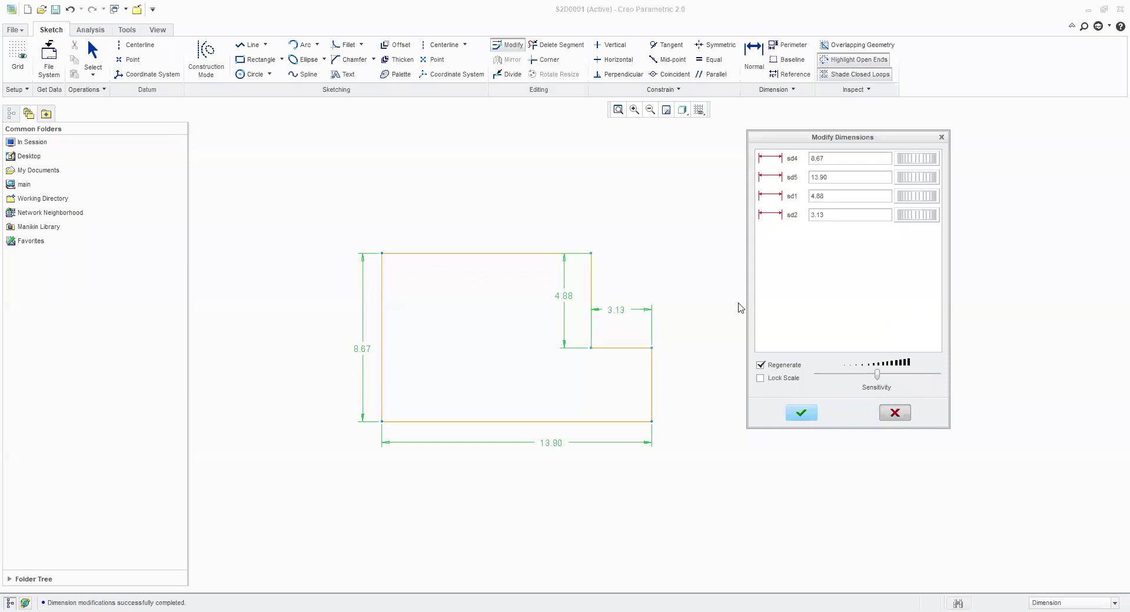
{"action": "key", "text": "Escape"}
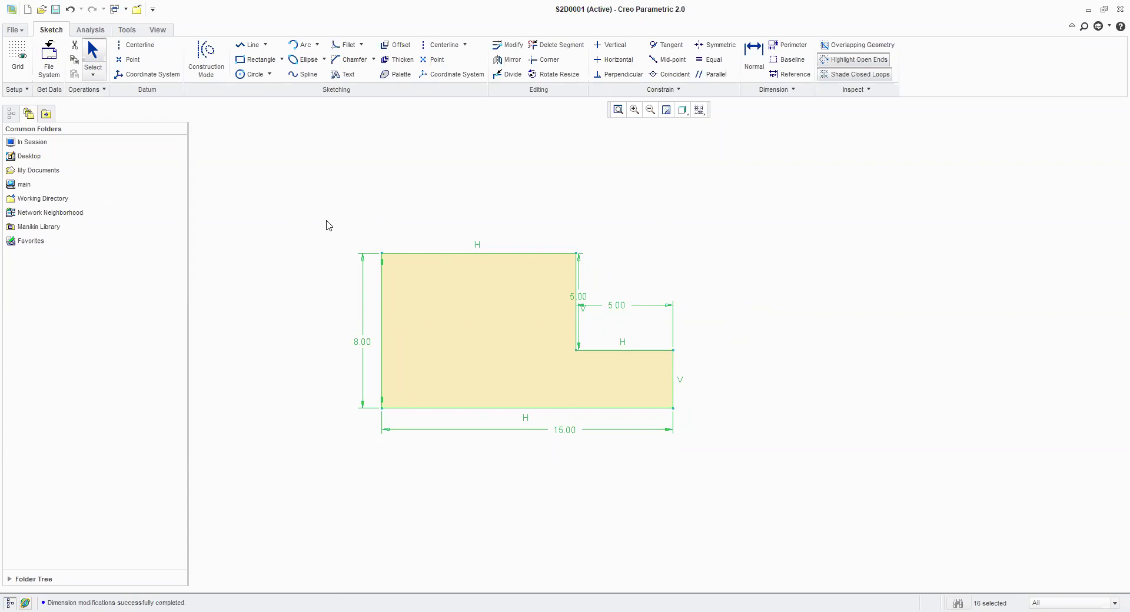
- Try varying only the notch width interactively in Modify Dimensions, down to 4.08, and discard the change
{"action": "mouse_move", "coordinate": [326, 228]}
{"action": "left_mouse_down"}
{"action": "mouse_move", "coordinate": [641, 434]}
{"action": "mouse_move", "coordinate": [757, 465]}
{"action": "left_mouse_up"}
{"action": "middle_click_drag", "start_coordinate": [622, 276], "coordinate": [551, 269]}
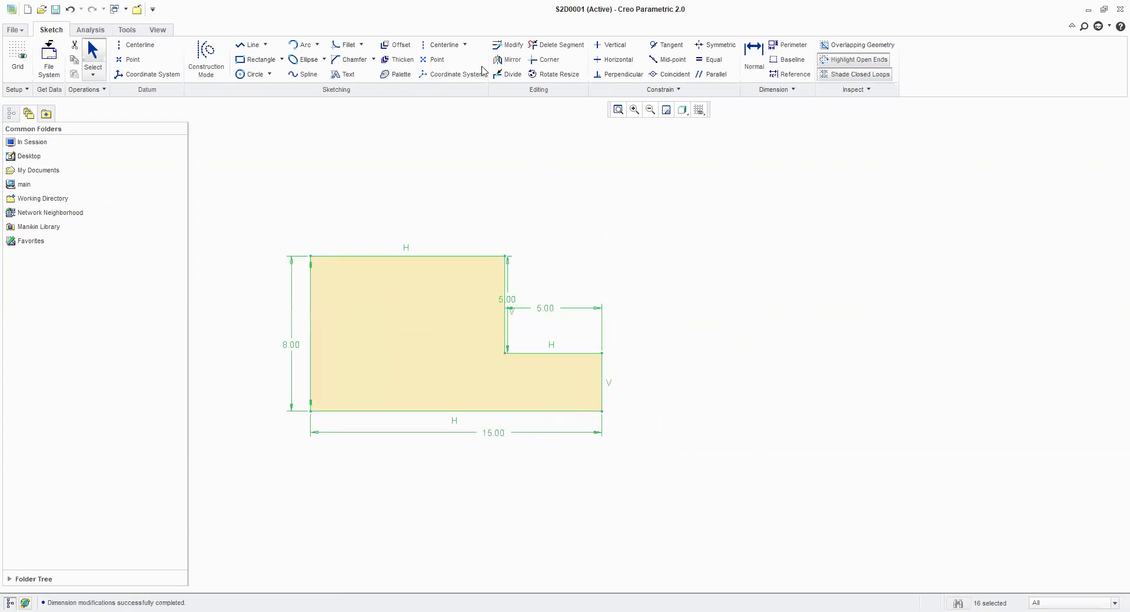
{"action": "left_click", "coordinate": [512, 45]}
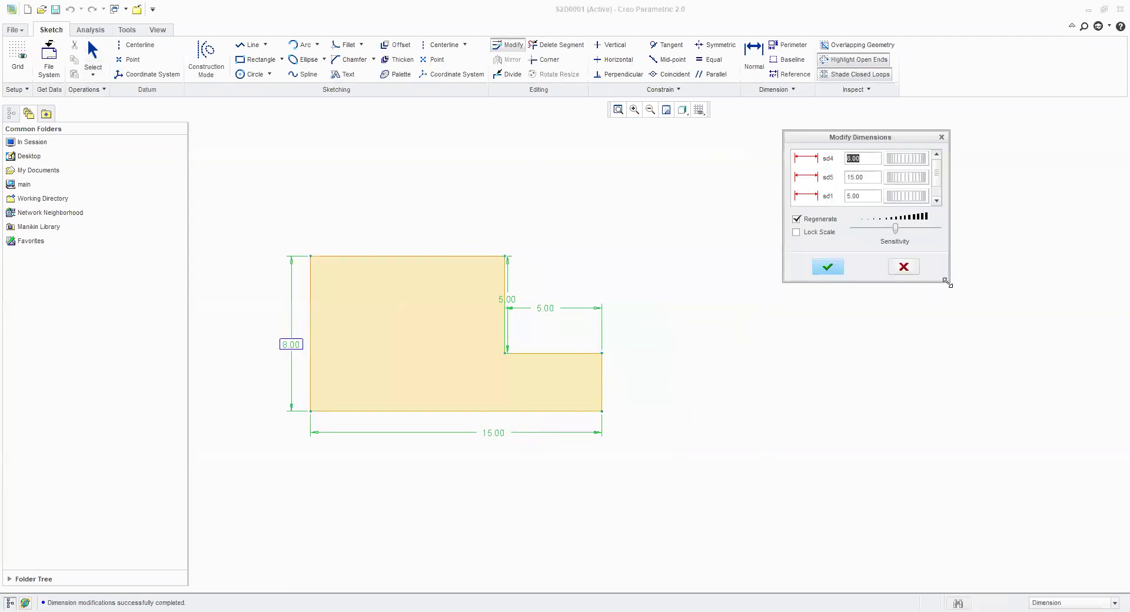
{"action": "left_click_drag", "start_coordinate": [947, 283], "coordinate": [979, 437]}
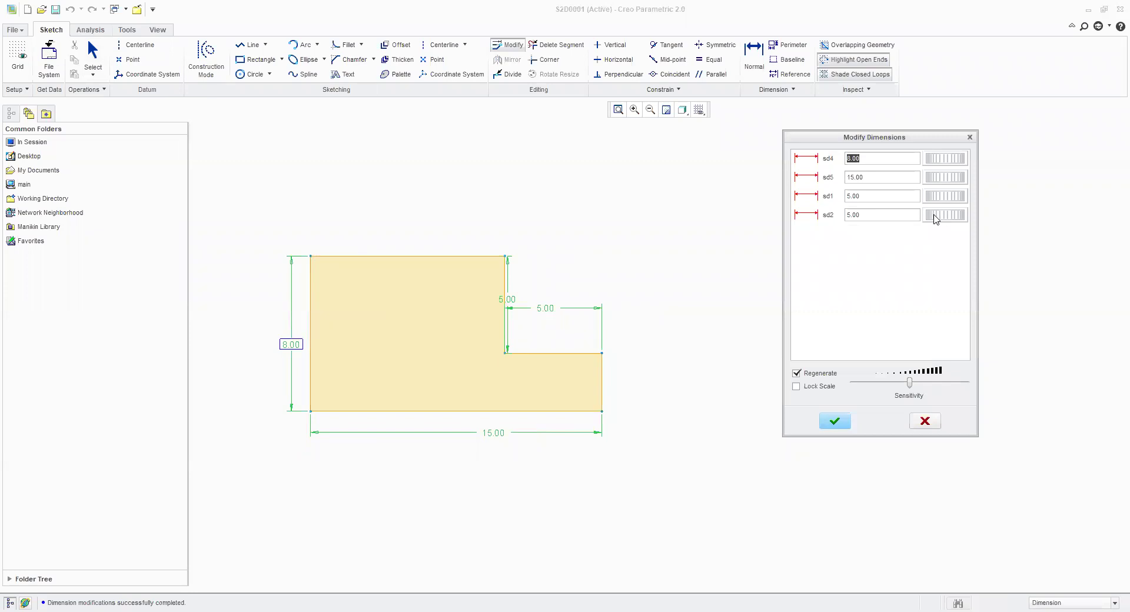
{"action": "mouse_move", "coordinate": [931, 215]}
{"action": "left_mouse_down"}
{"action": "mouse_move", "coordinate": [972, 219]}
{"action": "mouse_move", "coordinate": [933, 217]}
{"action": "mouse_move", "coordinate": [972, 219]}
{"action": "mouse_move", "coordinate": [944, 217]}
{"action": "left_mouse_up"}
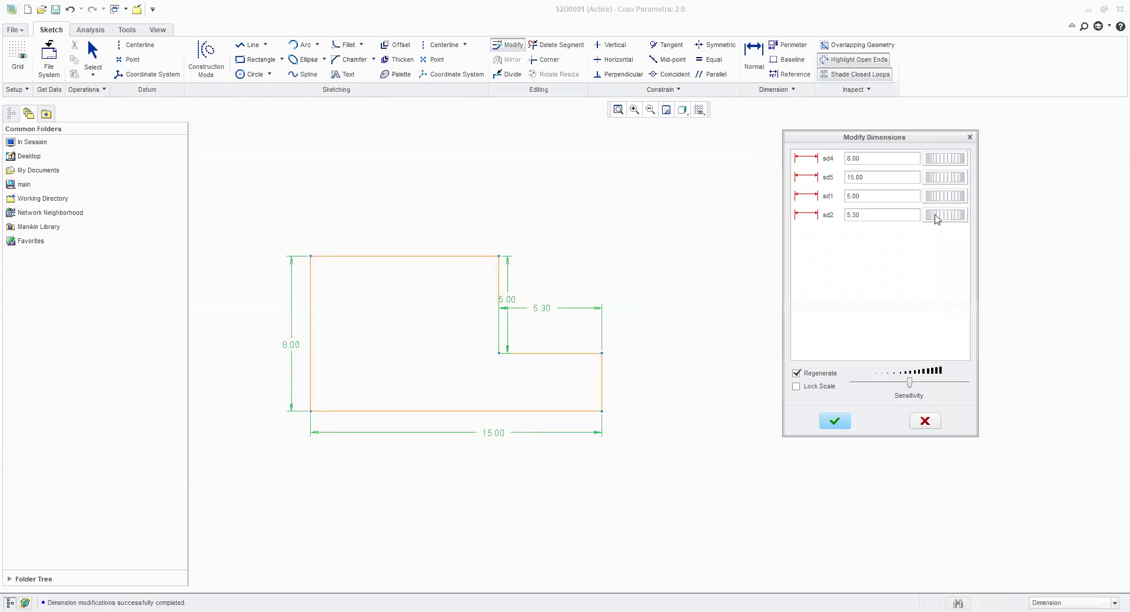
{"action": "mouse_move", "coordinate": [933, 219]}
{"action": "left_mouse_down"}
{"action": "mouse_move", "coordinate": [959, 213]}
{"action": "mouse_move", "coordinate": [887, 209]}
{"action": "left_mouse_up"}
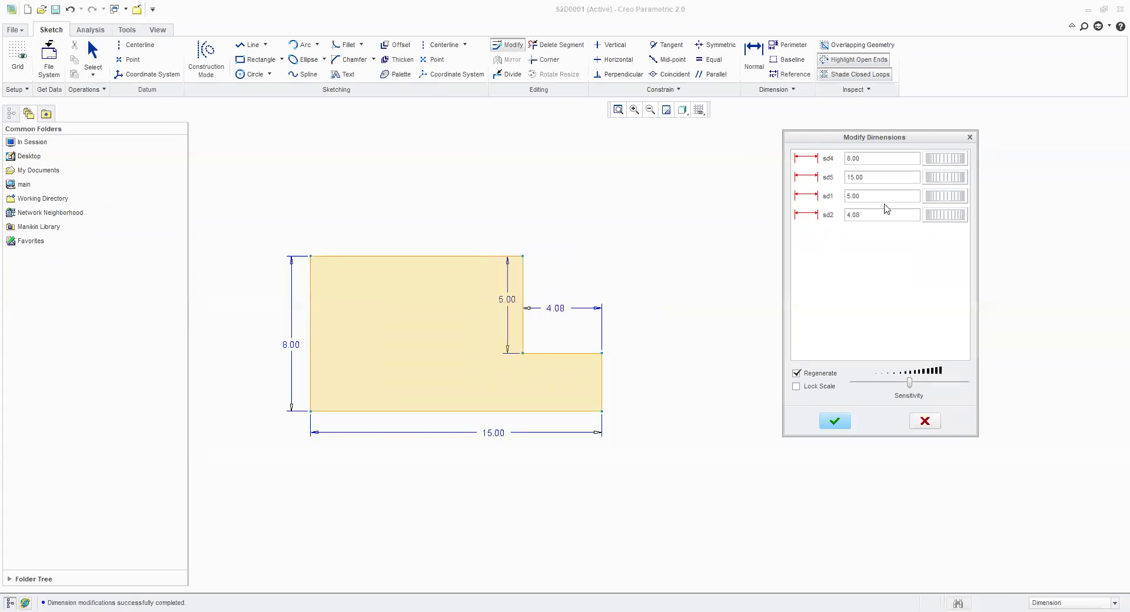
{"action": "left_click", "coordinate": [925, 421]}
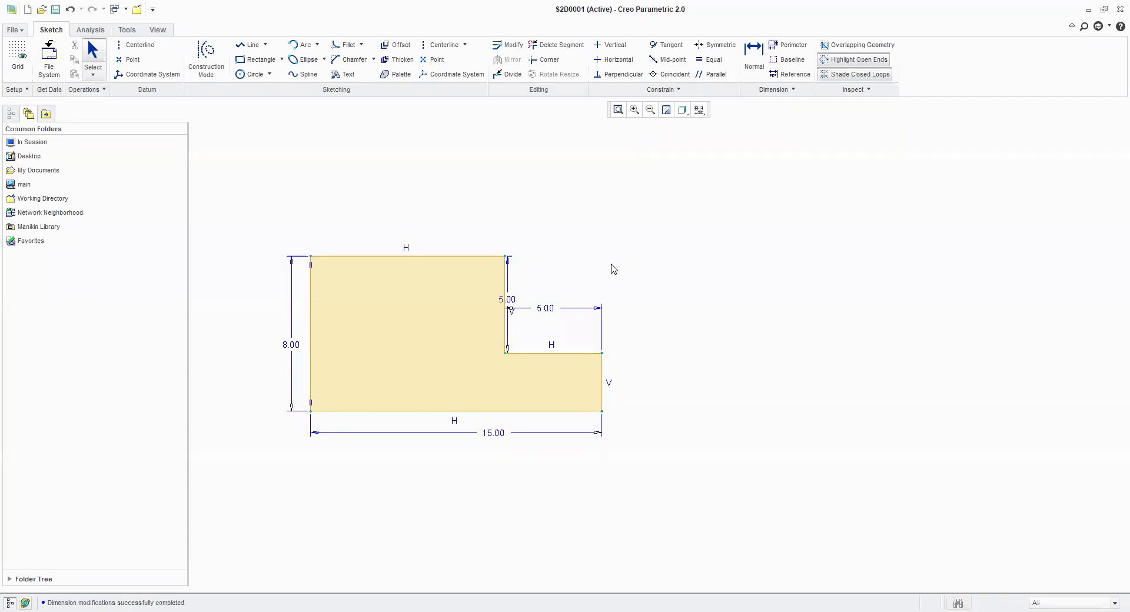
- Separate the notch's overlapping height and width dimensions within the open corner of the L-profile
{"action": "mouse_move", "coordinate": [545, 311]}
{"action": "left_mouse_down"}
{"action": "mouse_move", "coordinate": [544, 326]}
{"action": "mouse_move", "coordinate": [527, 300]}
{"action": "mouse_move", "coordinate": [537, 299]}
{"action": "left_mouse_up"}
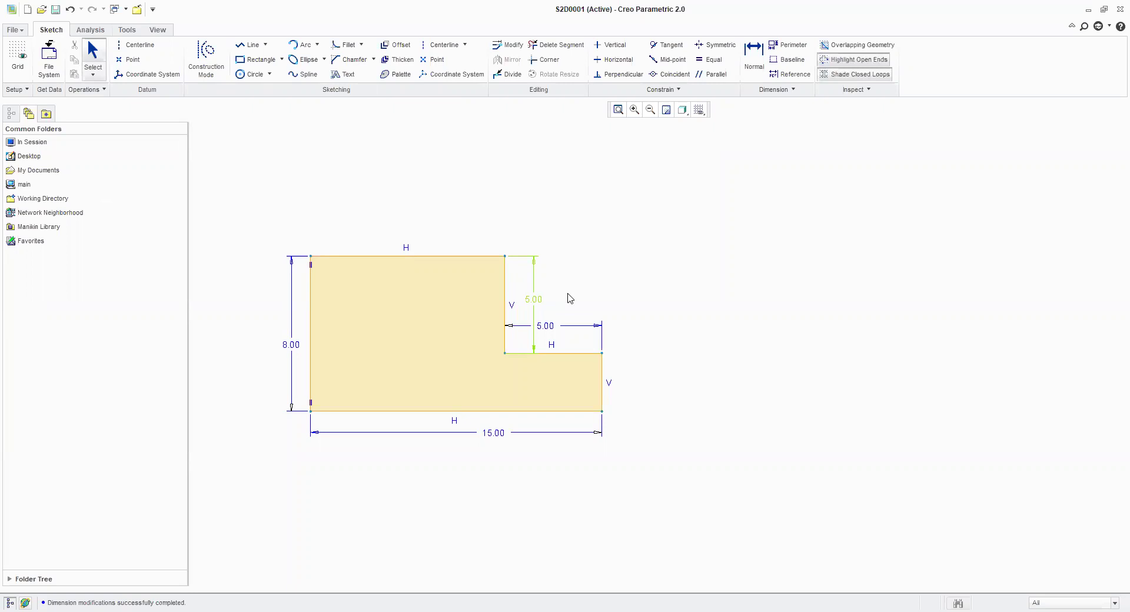
{"action": "left_click", "coordinate": [569, 299]}
{"action": "mouse_move", "coordinate": [248, 211]}
{"action": "left_mouse_down"}
{"action": "mouse_move", "coordinate": [629, 495]}
{"action": "mouse_move", "coordinate": [643, 484]}
{"action": "left_mouse_up"}
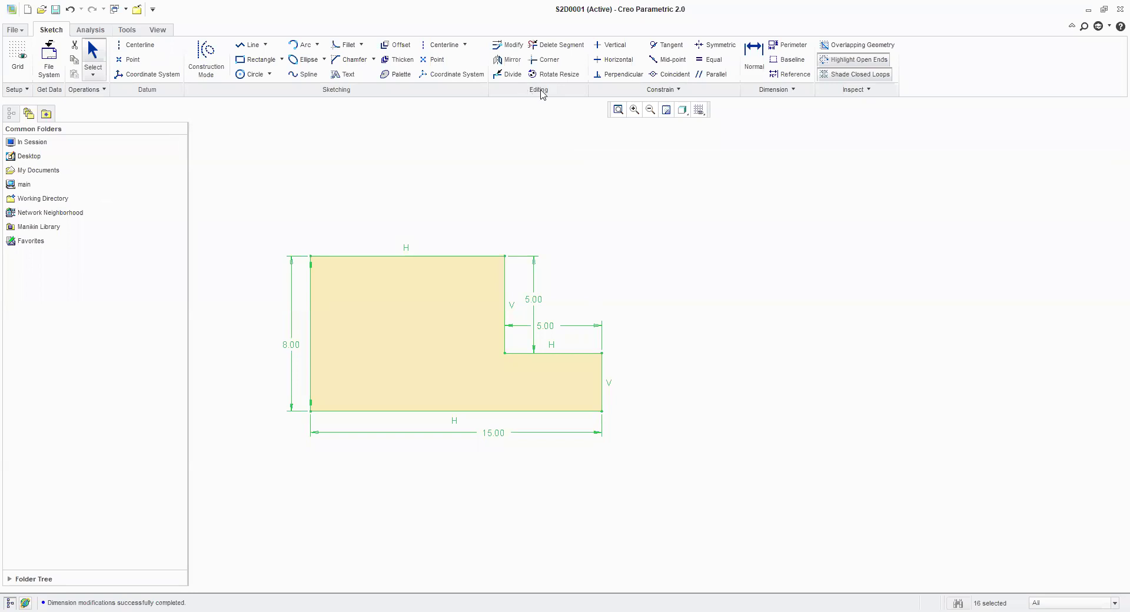
{"action": "left_click", "coordinate": [610, 276]}
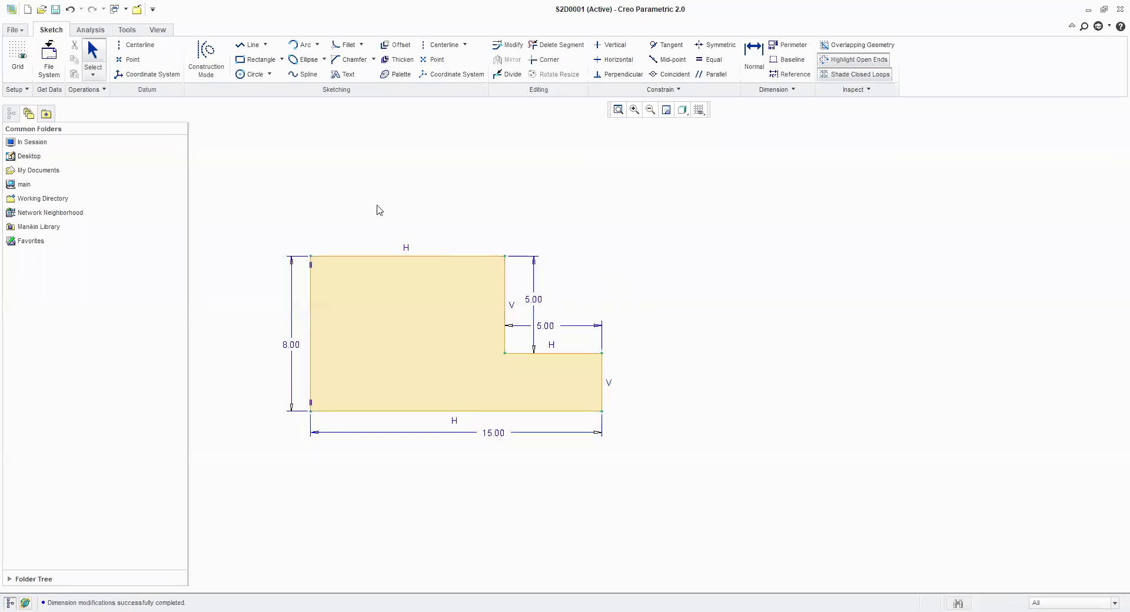
- Draw a vertical construction centerline to the right of the L-profile, about 4.65 from its short right edge
{"action": "mouse_move", "coordinate": [416, 283]}
{"action": "middle_mouse_down", "text": "ctrl"}
{"action": "mouse_move", "coordinate": [416, 325]}
{"action": "mouse_move", "coordinate": [420, 200]}
{"action": "middle_mouse_up", "text": "ctrl"}
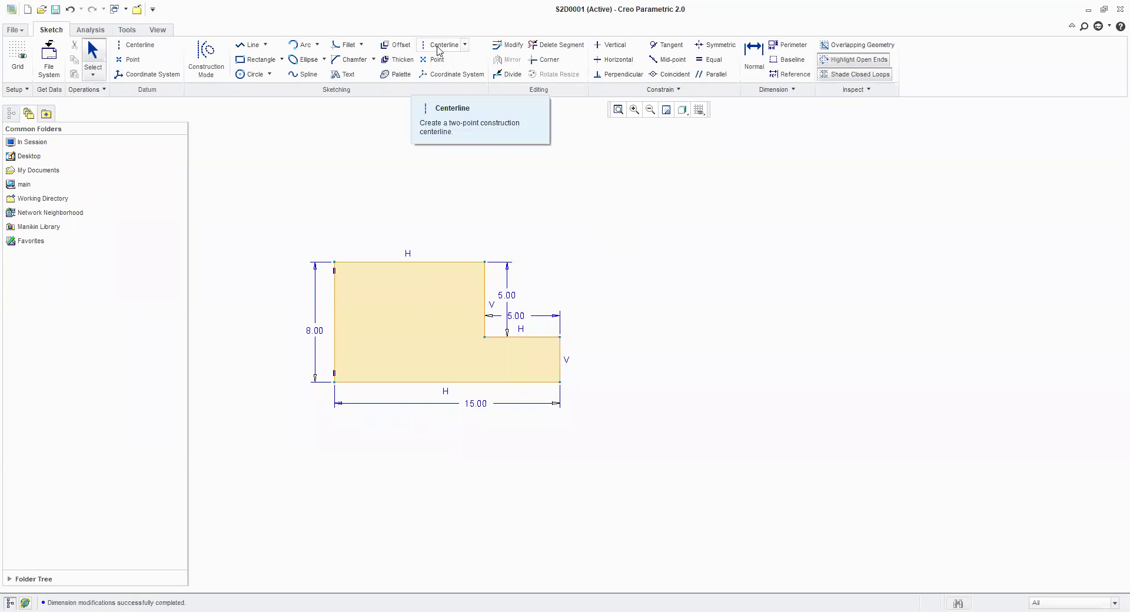
{"action": "left_click", "coordinate": [443, 44]}
{"action": "left_click", "coordinate": [630, 229]}
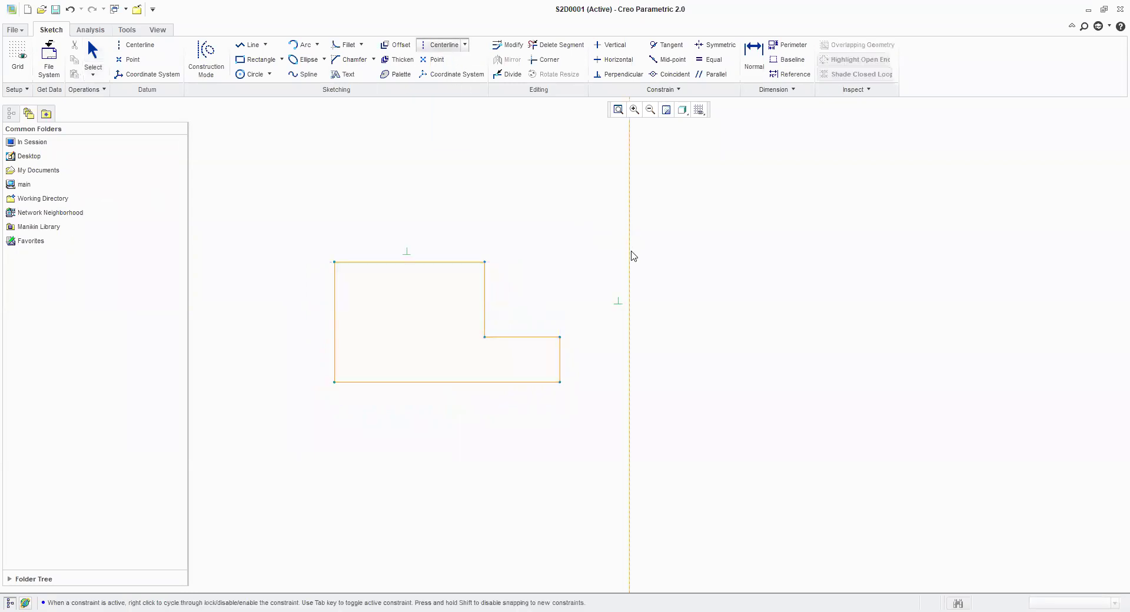
{"action": "left_click", "coordinate": [635, 319]}
{"action": "middle_click", "coordinate": [677, 317]}
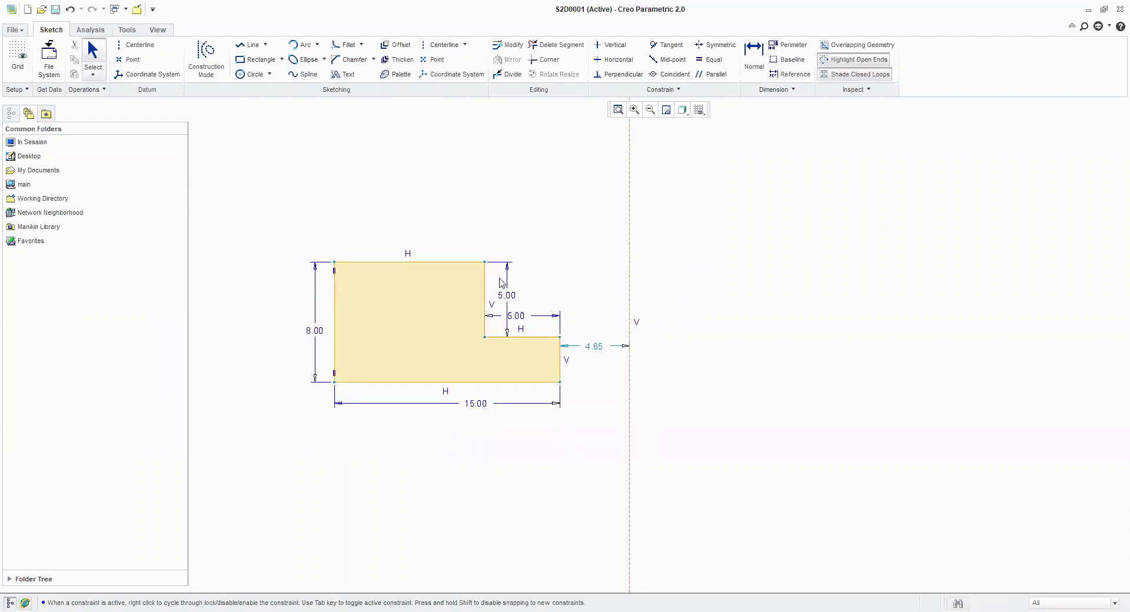
- Mirror the whole L-profile about the vertical centerline
{"action": "left_click_drag", "start_coordinate": [260, 223], "coordinate": [585, 451]}
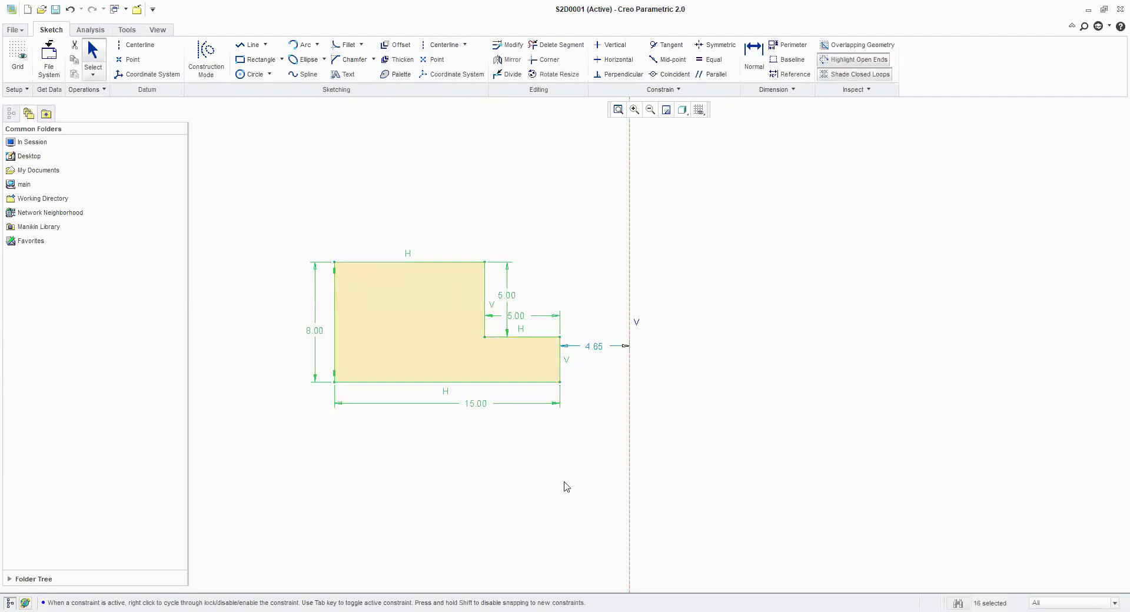
{"action": "left_click", "coordinate": [507, 60]}
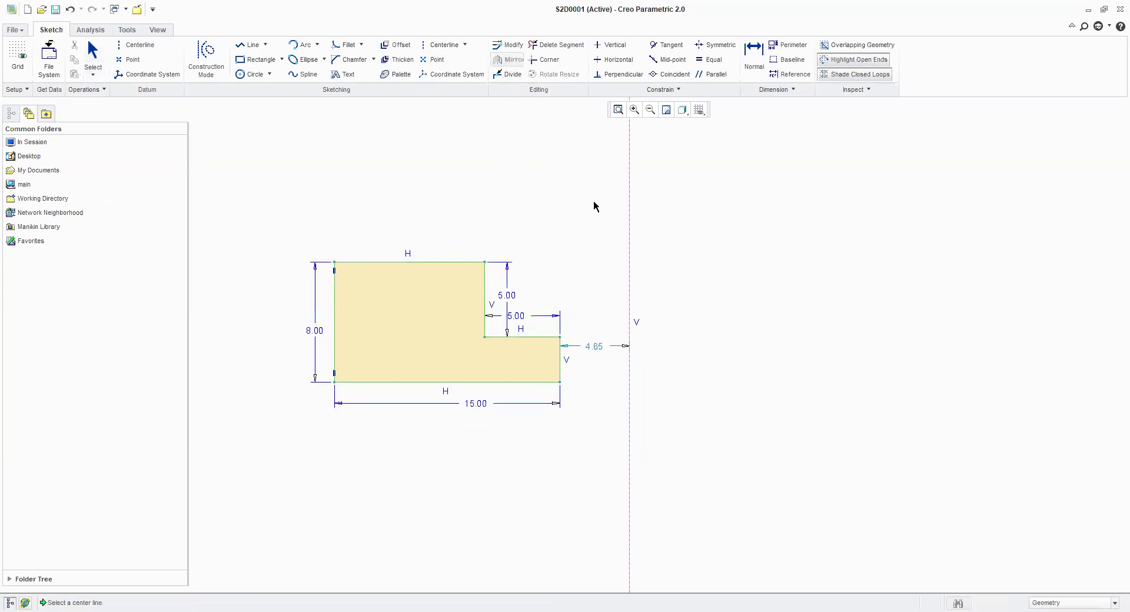
{"action": "left_click", "coordinate": [630, 240]}
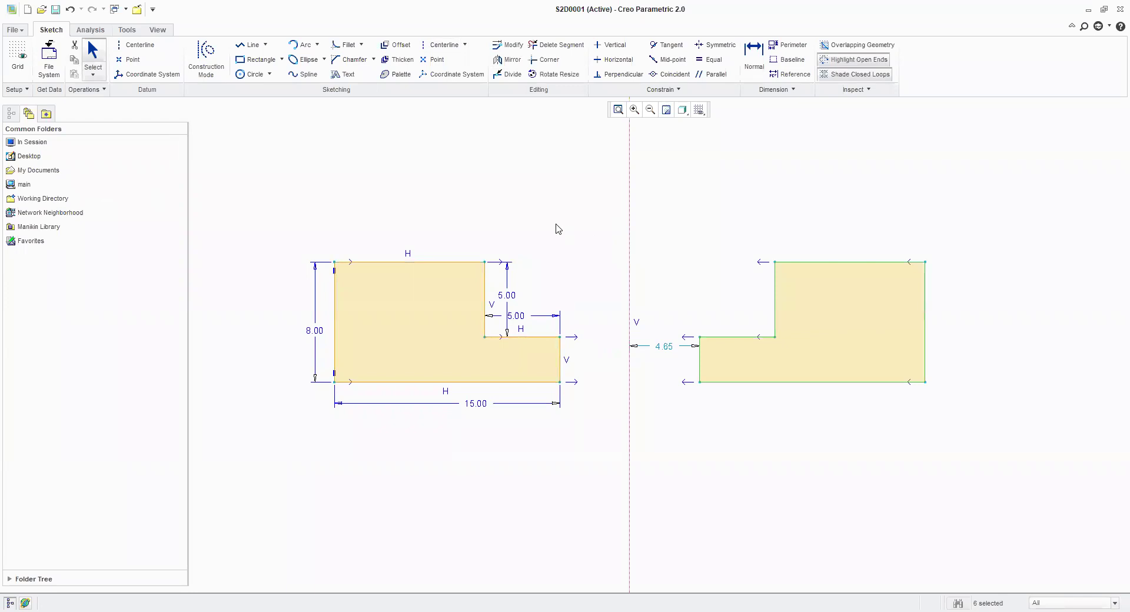
{"action": "left_click", "coordinate": [754, 266]}
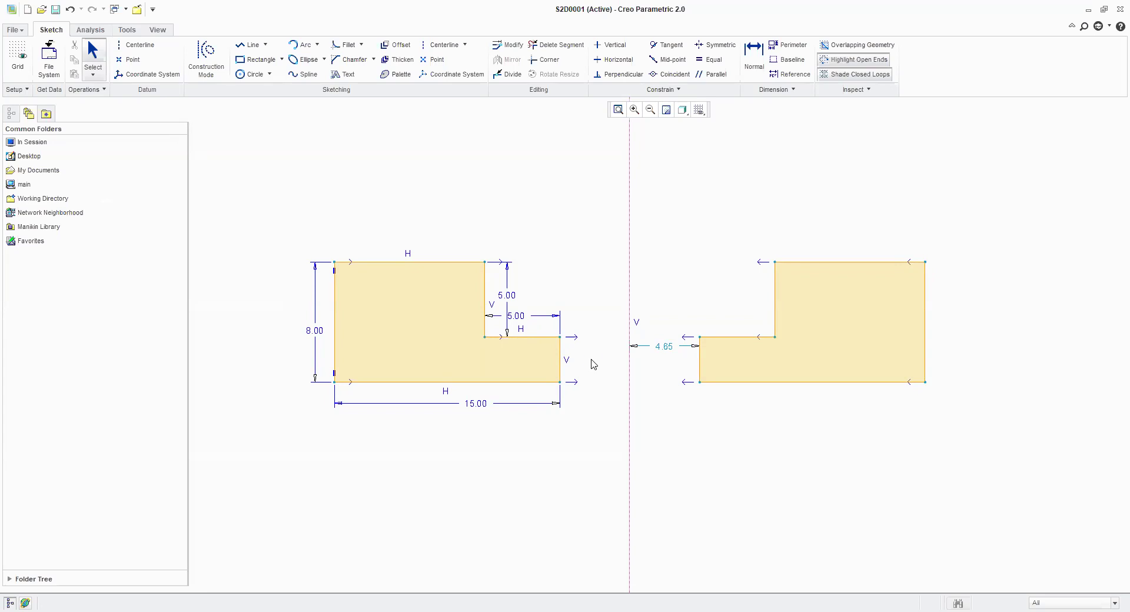
- Undo the mirror and the centerline, and delete the entire L-profile to clear the sketch
{"action": "key", "text": "ctrl+z"}
{"action": "key", "text": "ctrl+z"}
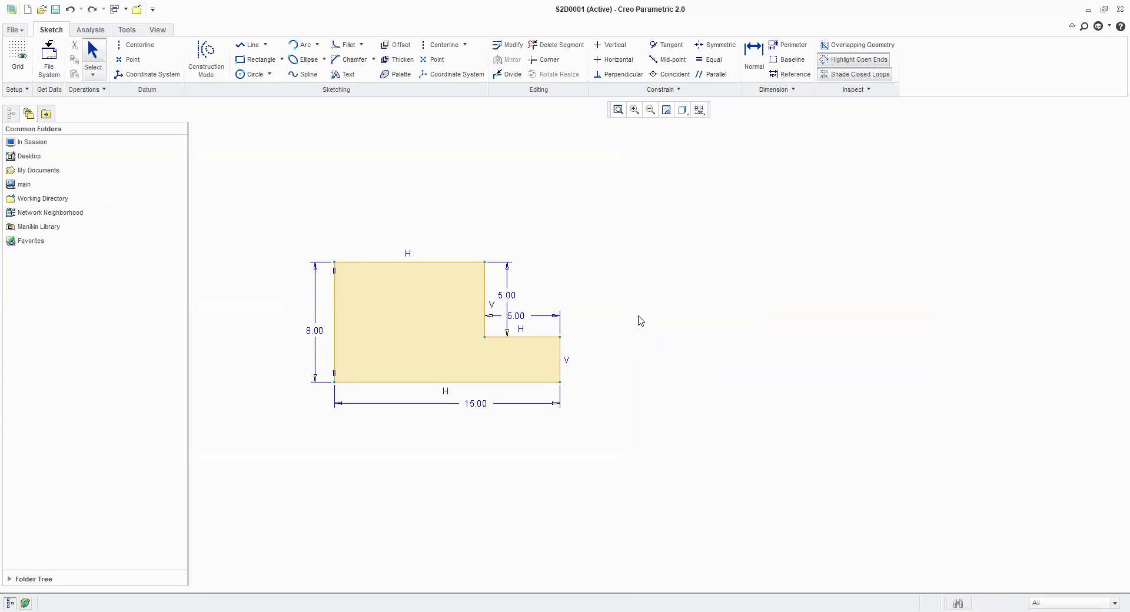
{"action": "scroll", "coordinate": [286, 324], "scroll_direction": "down", "scroll_amount": 1}
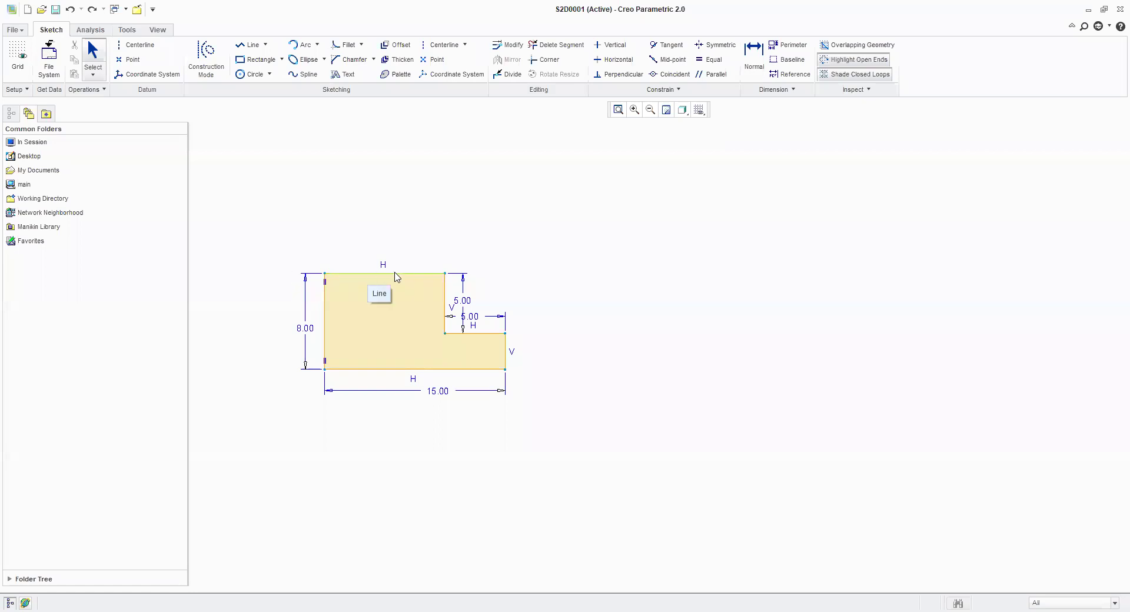
{"action": "left_click_drag", "start_coordinate": [251, 231], "coordinate": [559, 467]}
{"action": "key", "text": "Delete"}
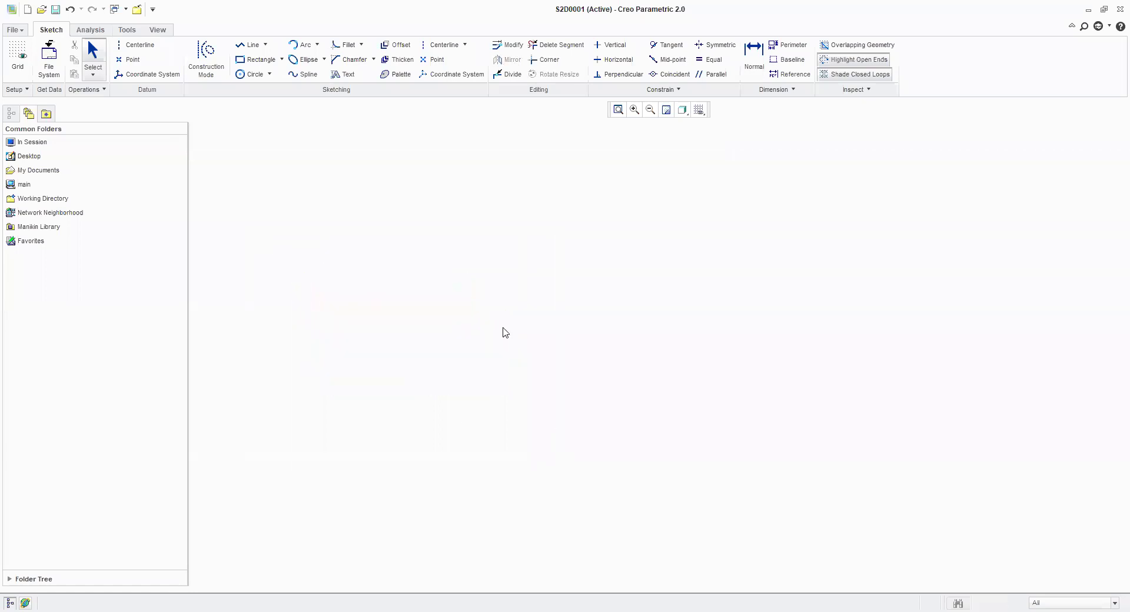
- Draw a vertical construction centerline through the middle of the empty sketch
{"action": "left_click", "coordinate": [439, 44]}
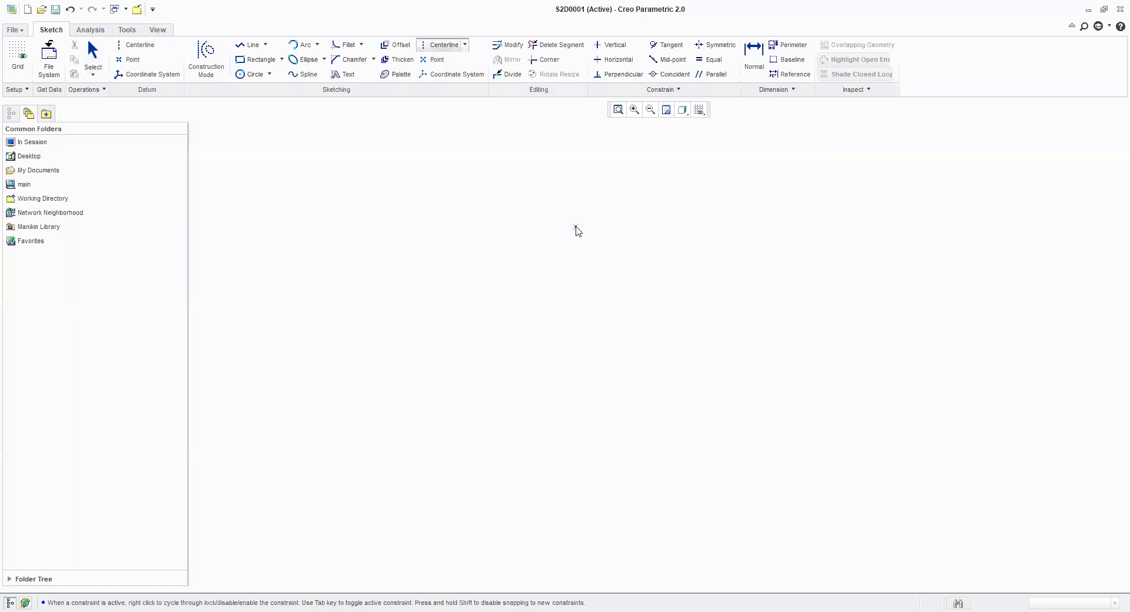
{"action": "left_click", "coordinate": [576, 232]}
{"action": "left_click", "coordinate": [575, 341]}
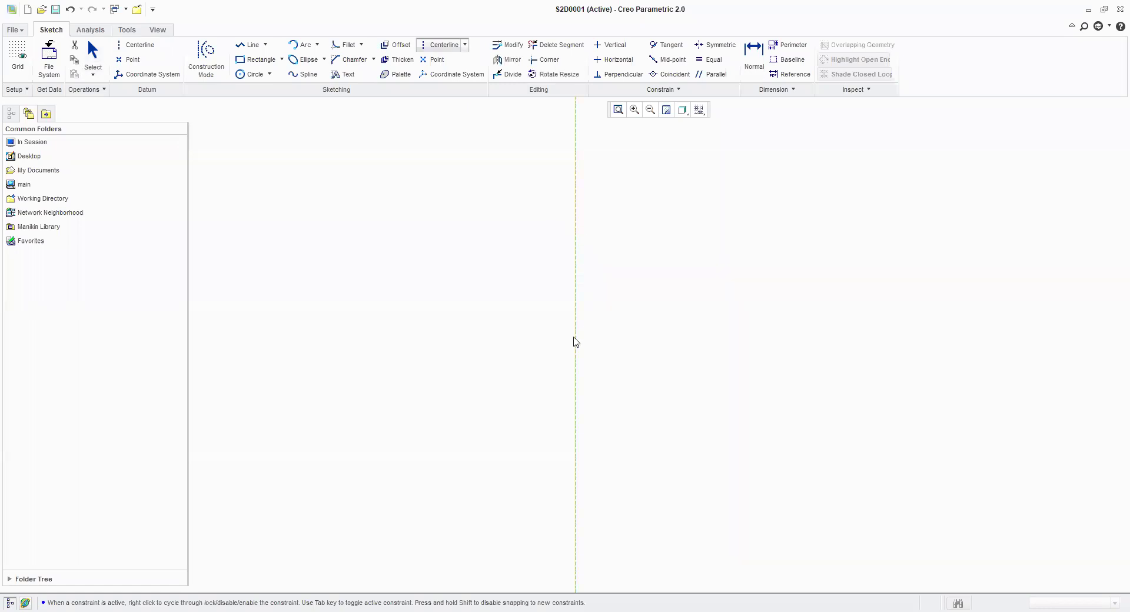
{"action": "middle_click", "coordinate": [658, 321]}
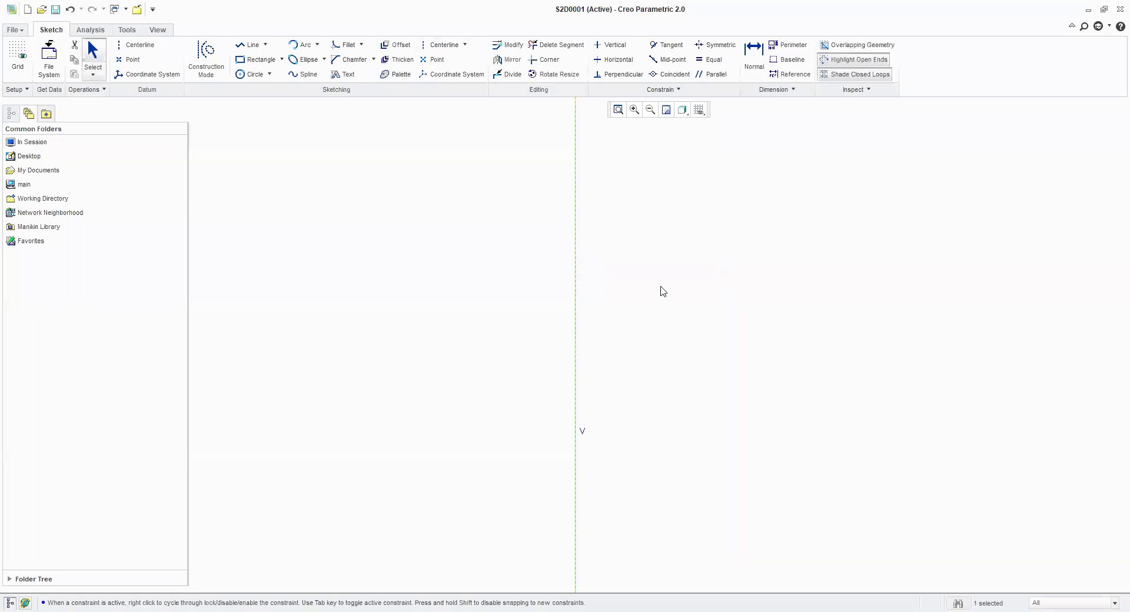
- Sketch a six-line half profile left of the centerline, about 12.8 wide at the top, stepping in through a slanted shoulder and ending on the centerline
{"action": "left_click", "coordinate": [254, 46]}
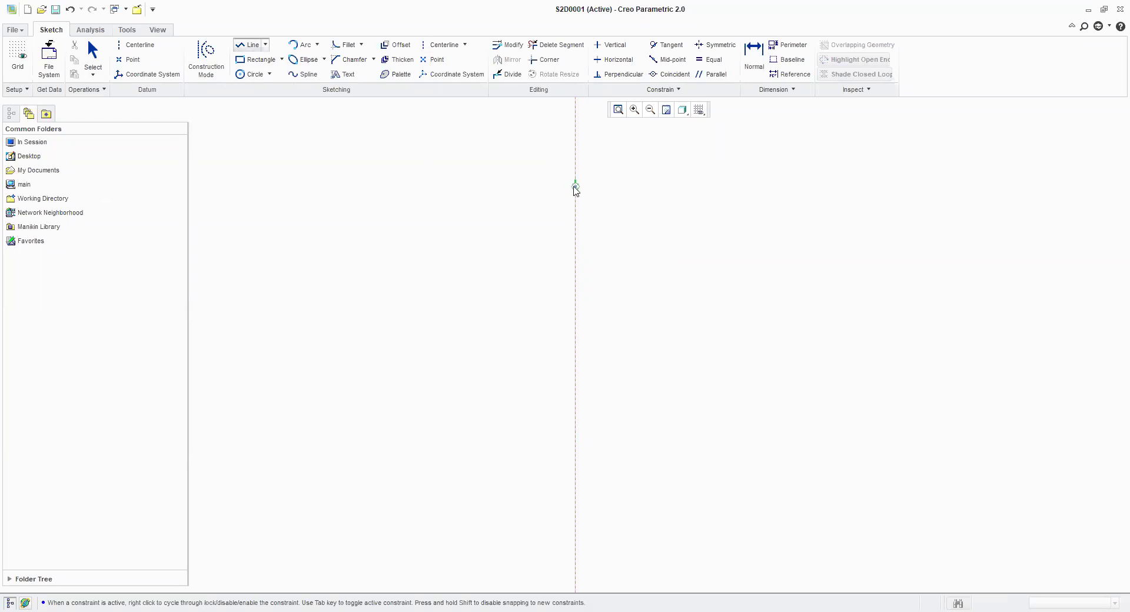
{"action": "left_click", "coordinate": [576, 186]}
{"action": "left_click", "coordinate": [422, 186]}
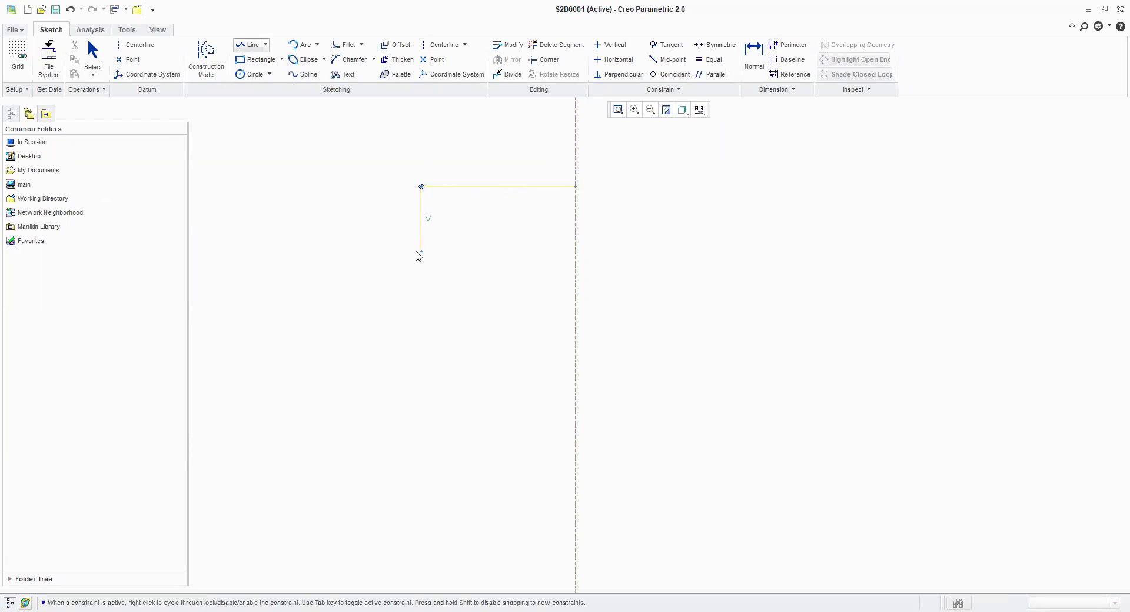
{"action": "left_click", "coordinate": [421, 252]}
{"action": "left_click", "coordinate": [472, 252]}
{"action": "left_click", "coordinate": [492, 287]}
{"action": "left_click", "coordinate": [492, 395]}
{"action": "left_click", "coordinate": [576, 396]}
{"action": "middle_click", "coordinate": [524, 436]}
{"action": "middle_click", "coordinate": [518, 438]}
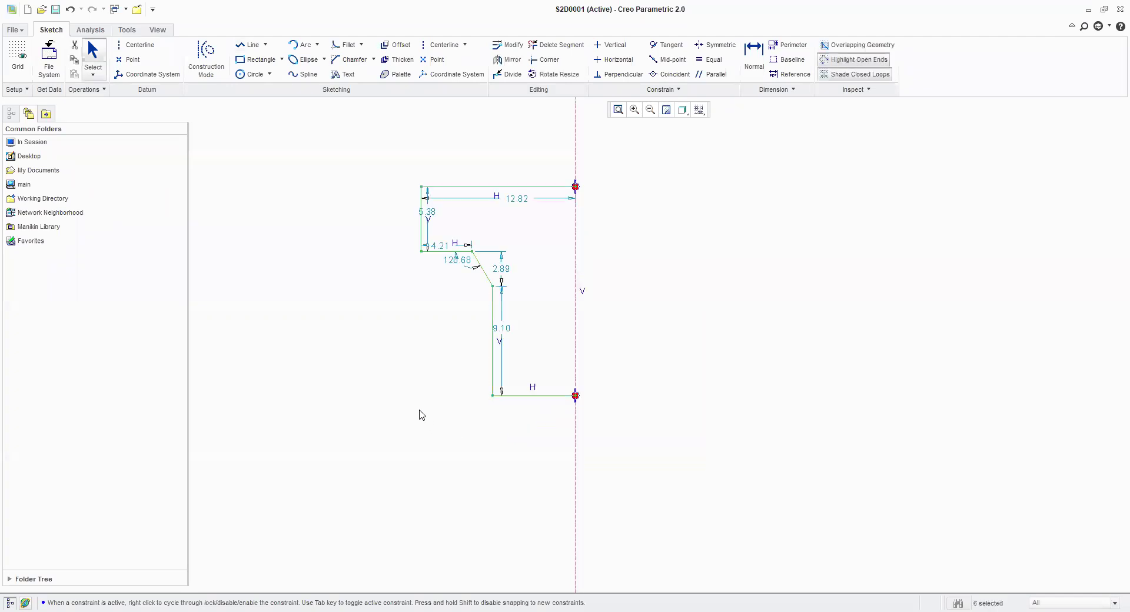
- Select the half profile's lines and mirror them about the vertical centerline to form a closed T-shape
{"action": "left_click", "coordinate": [372, 223]}
{"action": "left_click", "coordinate": [458, 187]}
{"action": "left_click", "coordinate": [422, 228], "text": "ctrl"}
{"action": "left_click", "coordinate": [487, 279], "text": "ctrl"}
{"action": "left_click", "coordinate": [494, 319], "text": "ctrl"}
{"action": "left_click", "coordinate": [524, 399], "text": "ctrl"}
{"action": "left_click", "coordinate": [514, 63]}
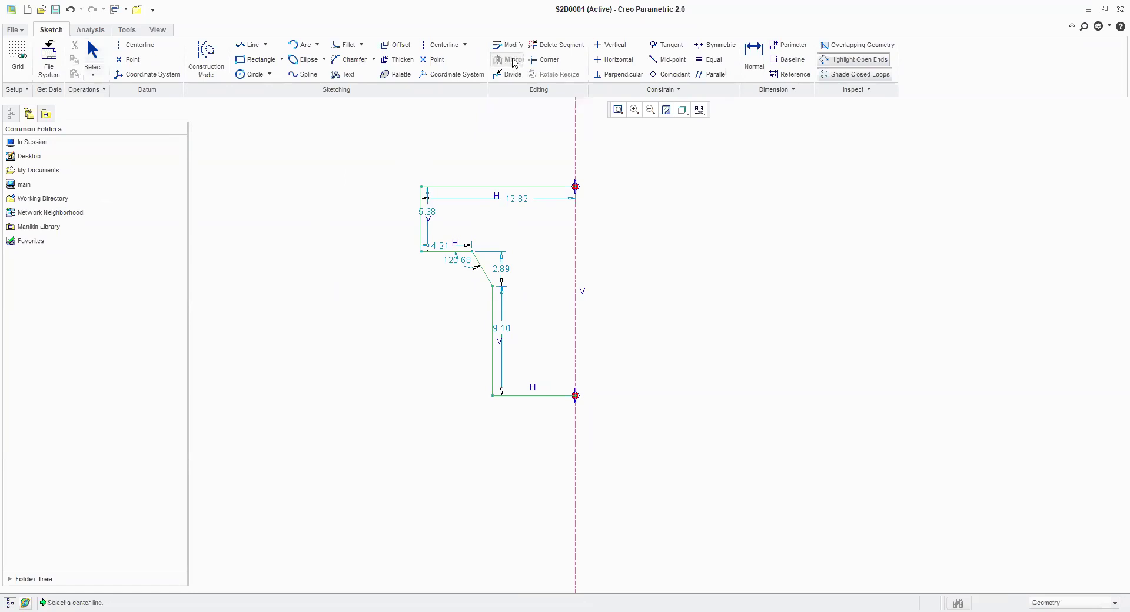
{"action": "left_click", "coordinate": [575, 139]}
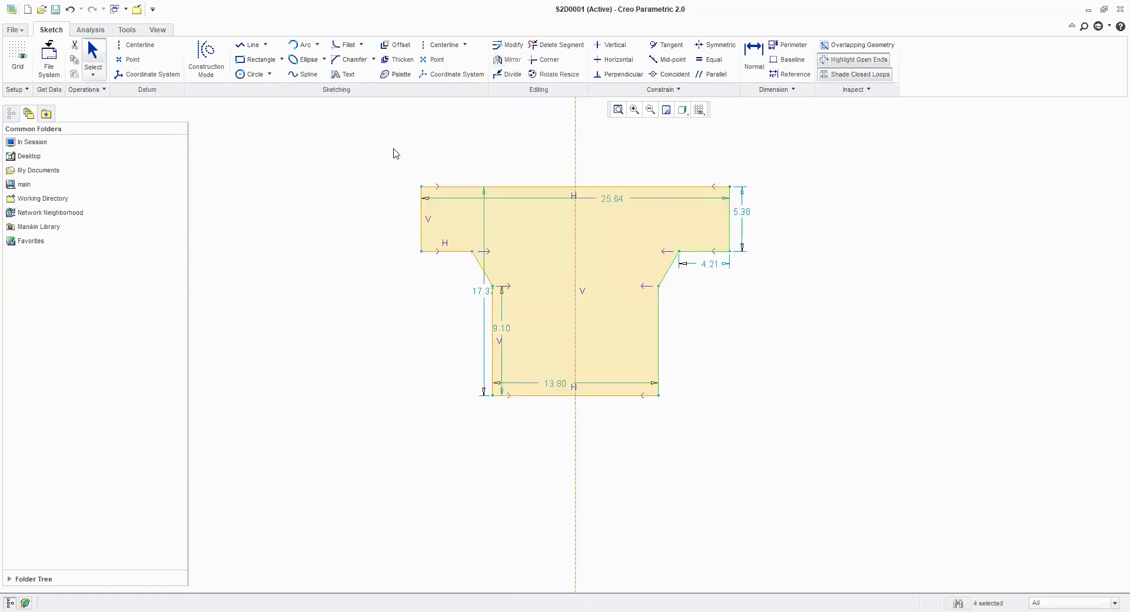
{"action": "left_click", "coordinate": [361, 147]}
- Draw a horizontal construction centerline along the T-shape's bottom edge, starting from its lower-left corner
{"action": "left_click", "coordinate": [444, 45]}
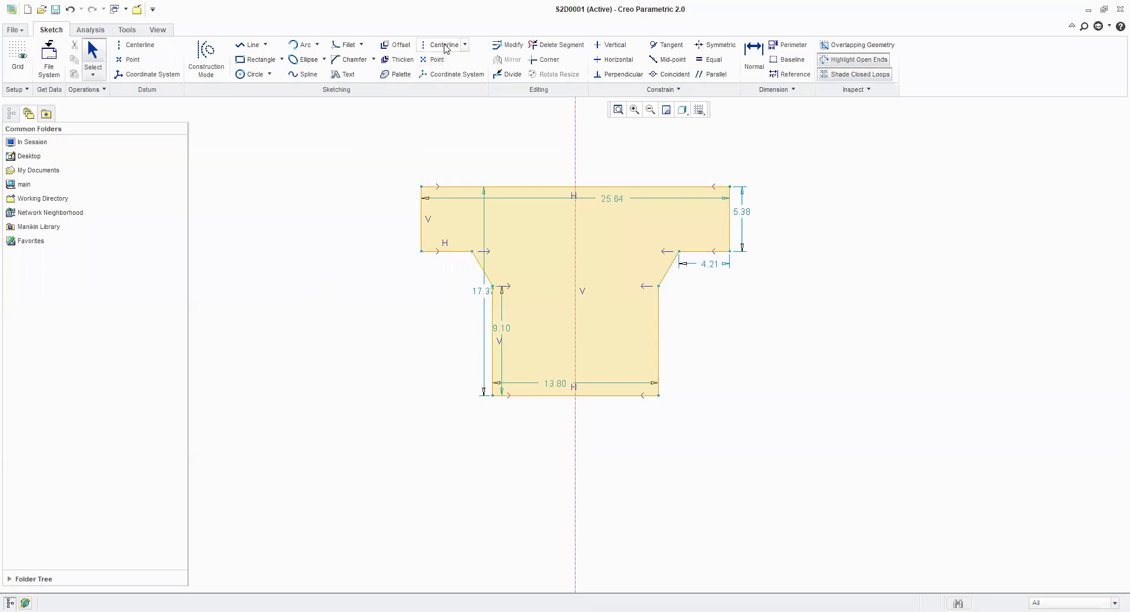
{"action": "left_click", "coordinate": [493, 396]}
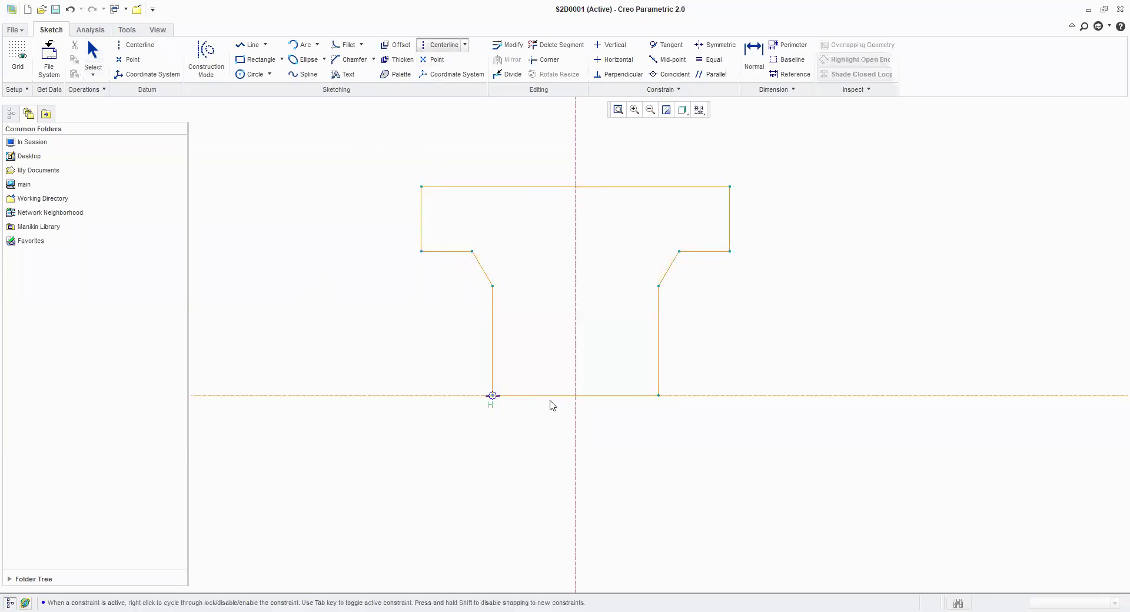
{"action": "left_click", "coordinate": [717, 403]}
{"action": "middle_click", "coordinate": [745, 456]}
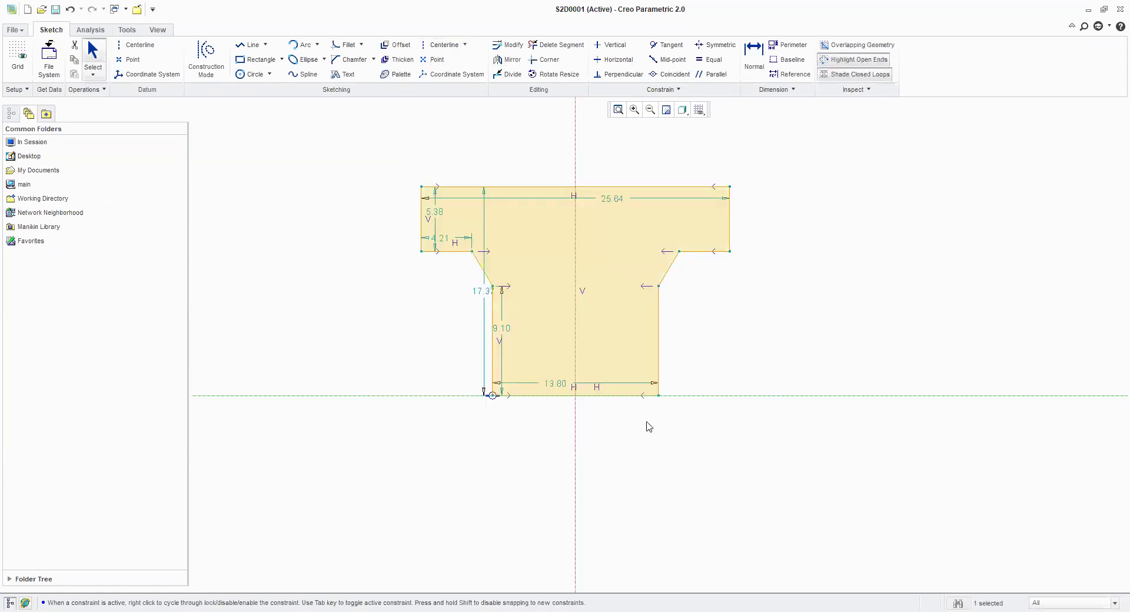
- Mirror the entire T-shape about the horizontal centerline to form a double-ended profile
{"action": "left_click_drag", "start_coordinate": [382, 176], "coordinate": [743, 423]}
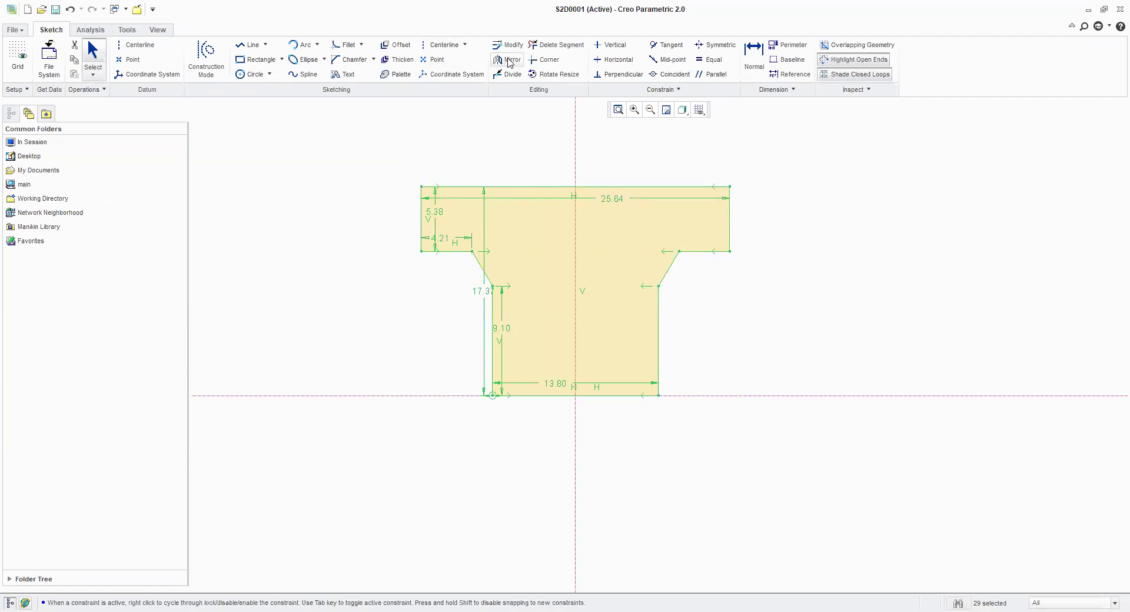
{"action": "left_click", "coordinate": [510, 62]}
{"action": "left_click", "coordinate": [400, 395]}
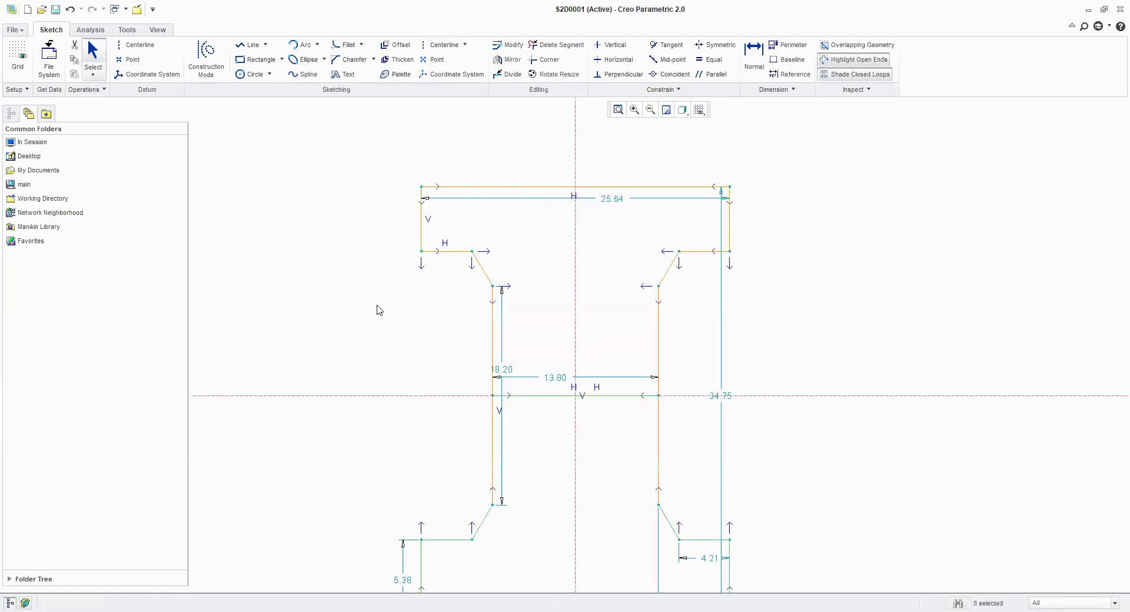
- Delete the complete mirrored profile together with both centerlines
{"action": "scroll", "coordinate": [378, 289], "scroll_direction": "up", "scroll_amount": 1}
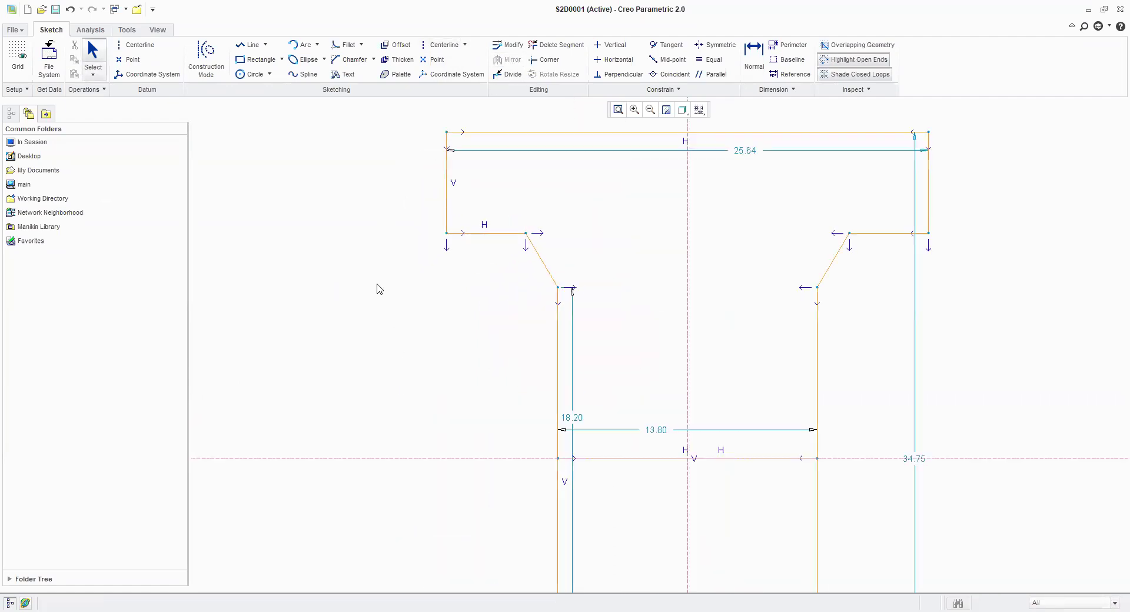
{"action": "scroll", "coordinate": [378, 288], "scroll_direction": "down", "scroll_amount": 3}
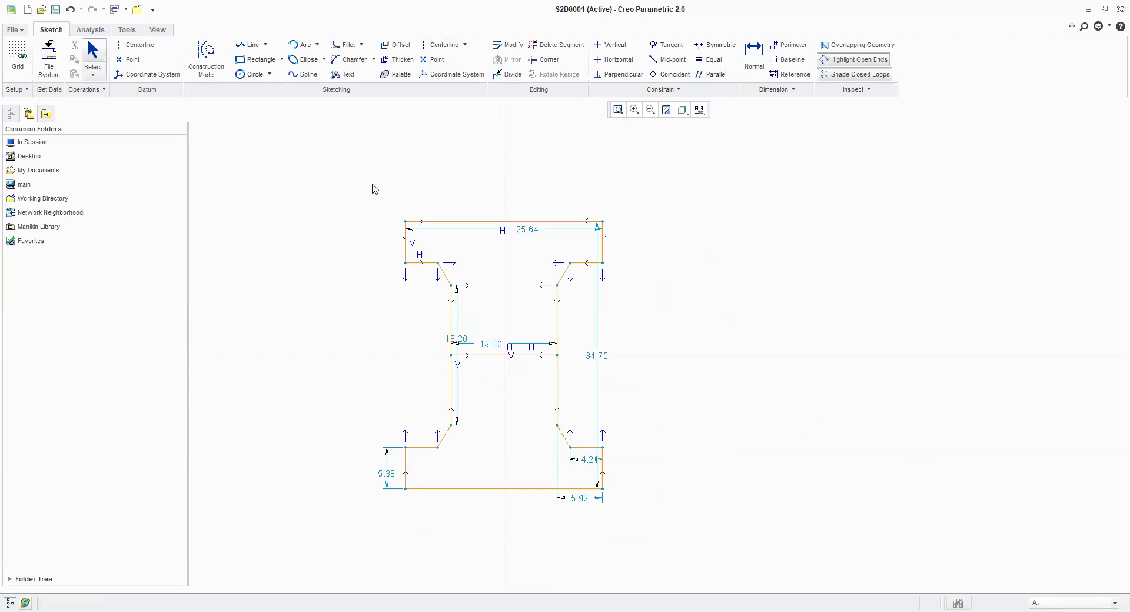
{"action": "mouse_move", "coordinate": [349, 166]}
{"action": "left_mouse_down"}
{"action": "mouse_move", "coordinate": [623, 510]}
{"action": "mouse_move", "coordinate": [679, 550]}
{"action": "left_mouse_up"}
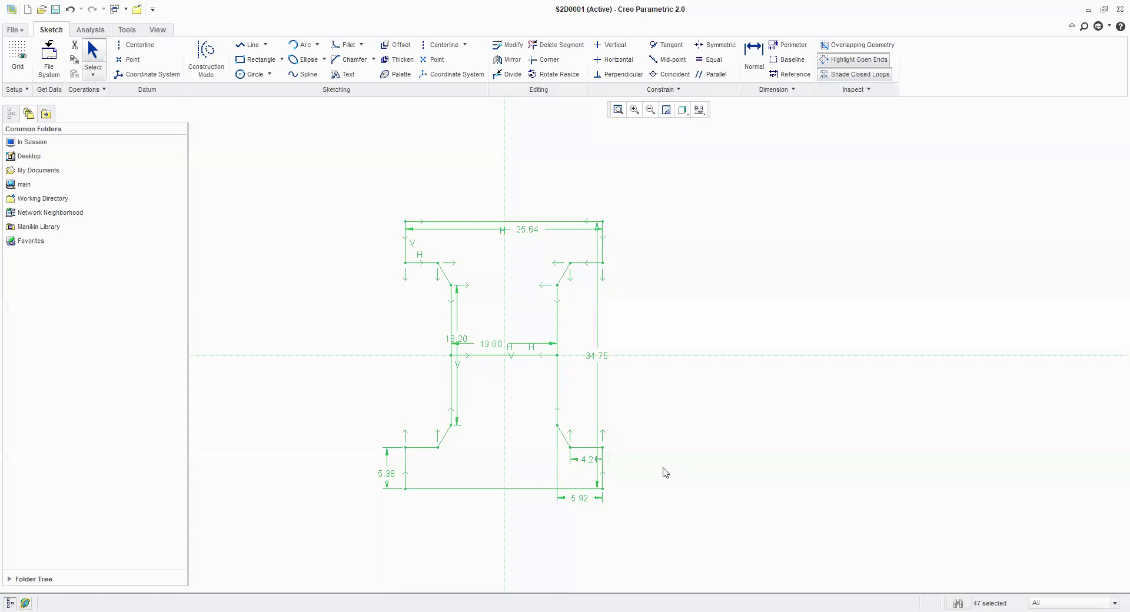
{"action": "key", "text": "Delete"}
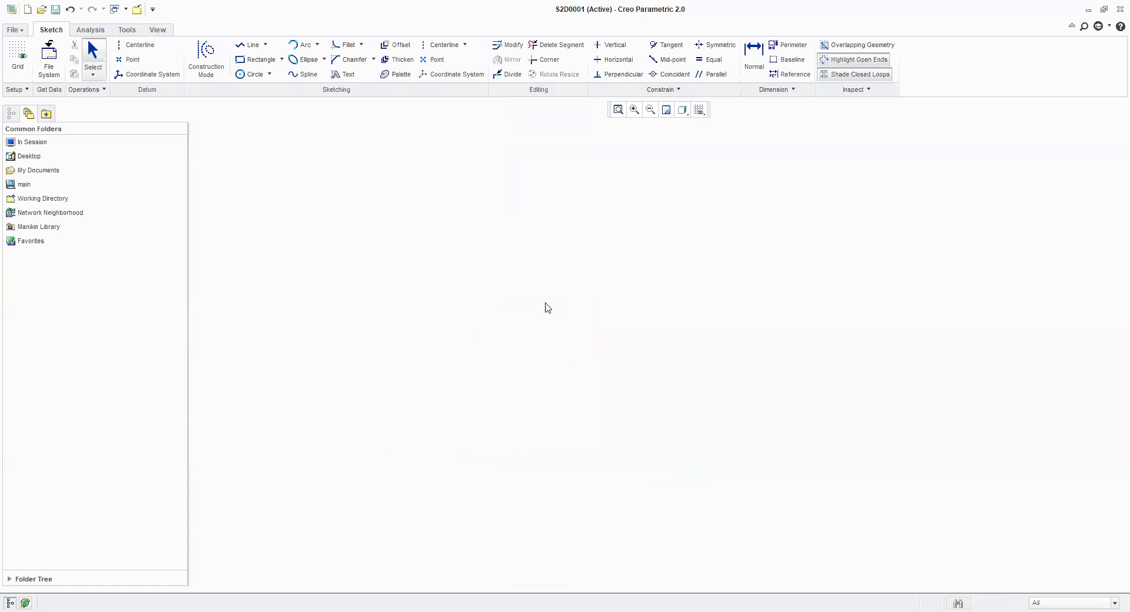
- Sketch a rectangle about 38.6 wide and lower its top edge so that it is about 19.3 high
{"action": "left_click", "coordinate": [282, 60]}
{"action": "left_click", "coordinate": [262, 108]}
{"action": "left_click", "coordinate": [461, 243]}
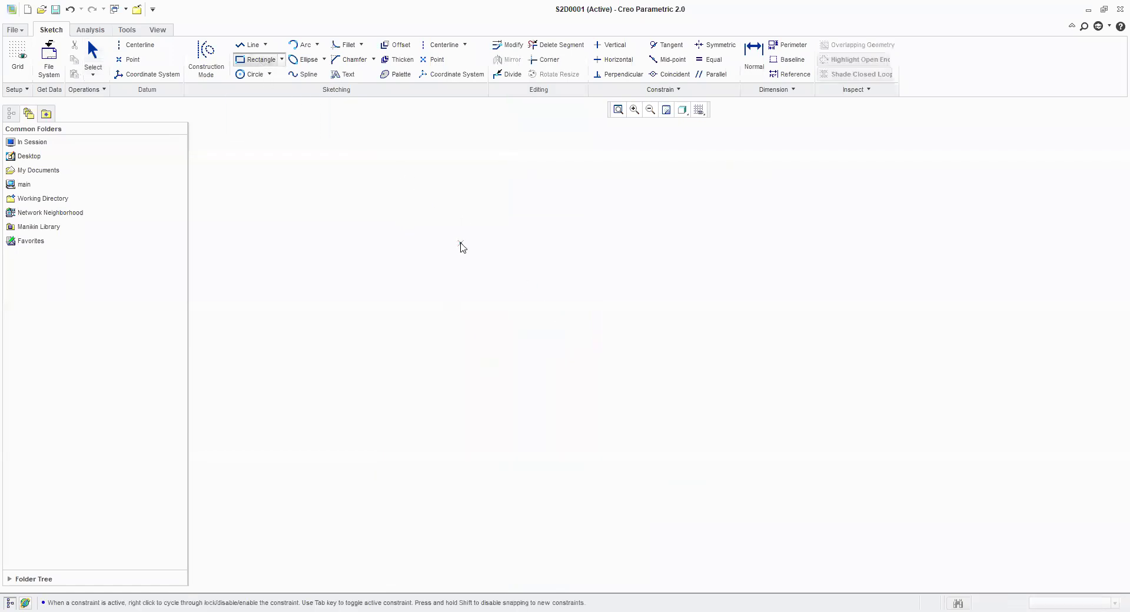
{"action": "left_click", "coordinate": [759, 415]}
{"action": "middle_click", "coordinate": [800, 318]}
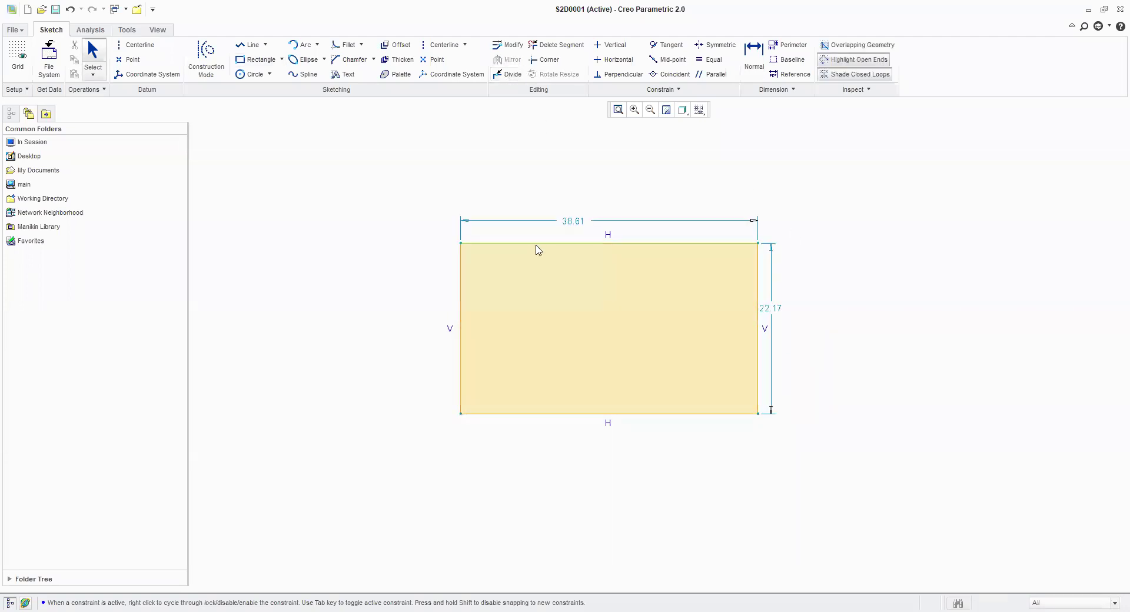
{"action": "left_click_drag", "start_coordinate": [536, 245], "coordinate": [539, 266]}
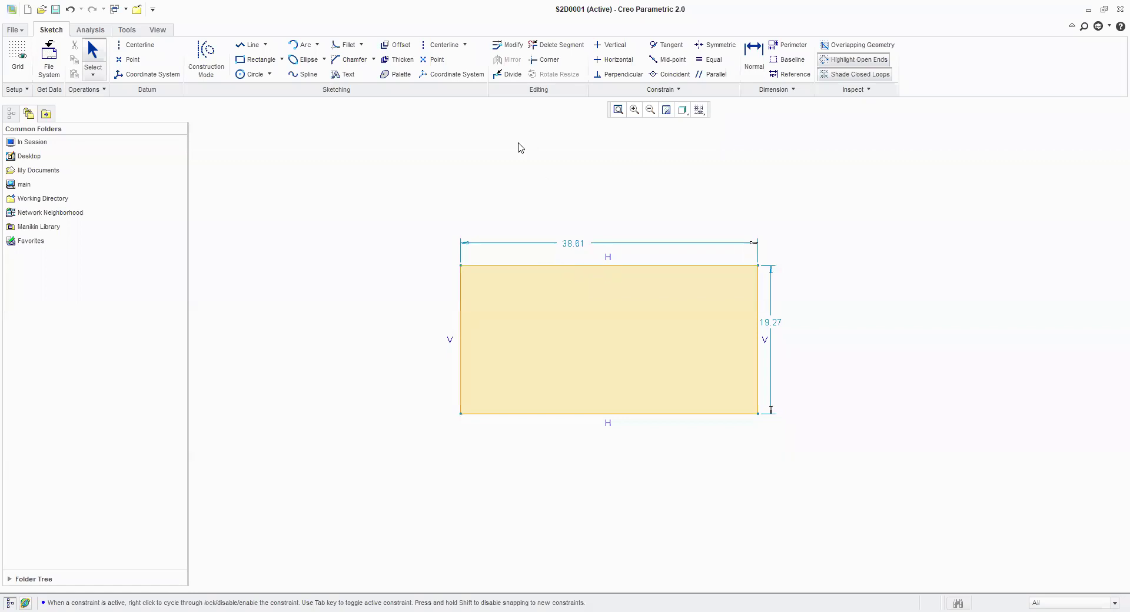
- Divide the rectangle's top edge at two points, about 10.2 from its left corner and 8.6 from its right corner
{"action": "left_click", "coordinate": [510, 75]}
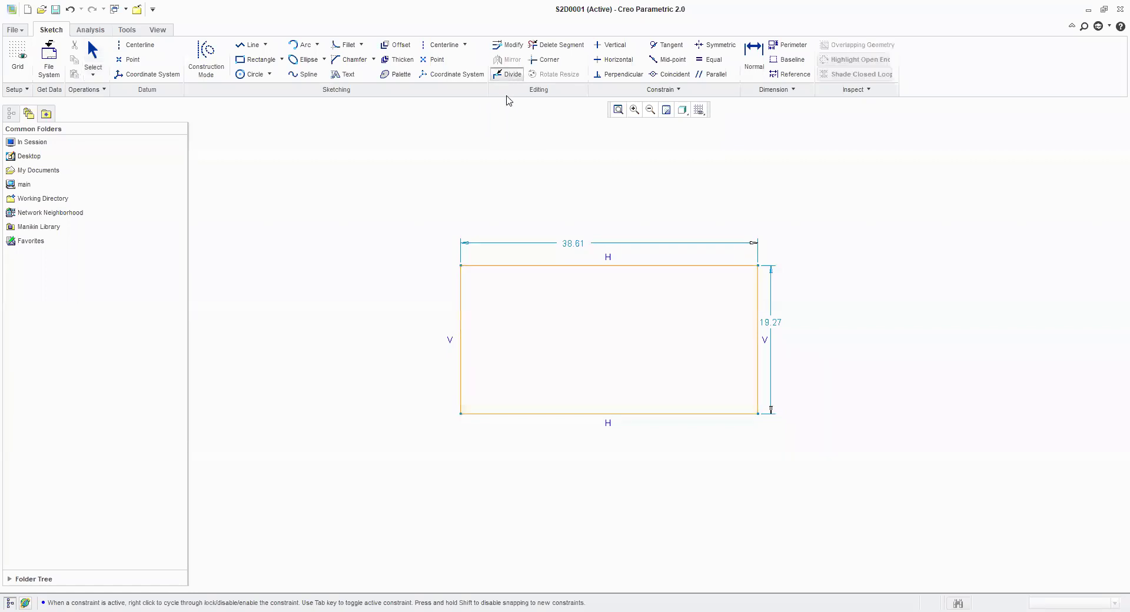
{"action": "left_click", "coordinate": [540, 266]}
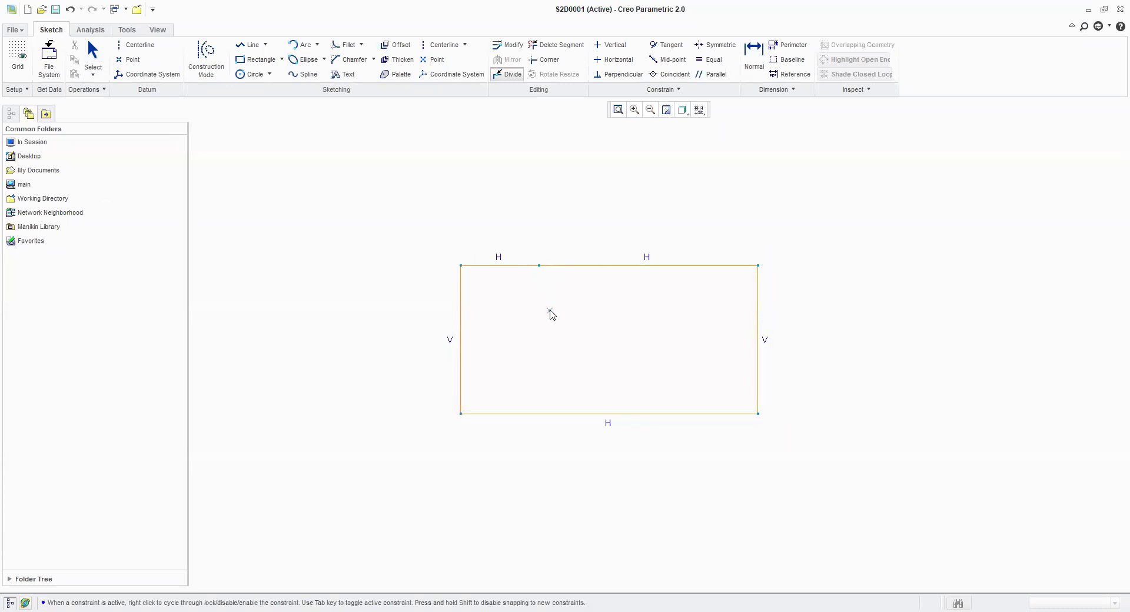
{"action": "left_click", "coordinate": [693, 266]}
{"action": "middle_click", "coordinate": [437, 199]}
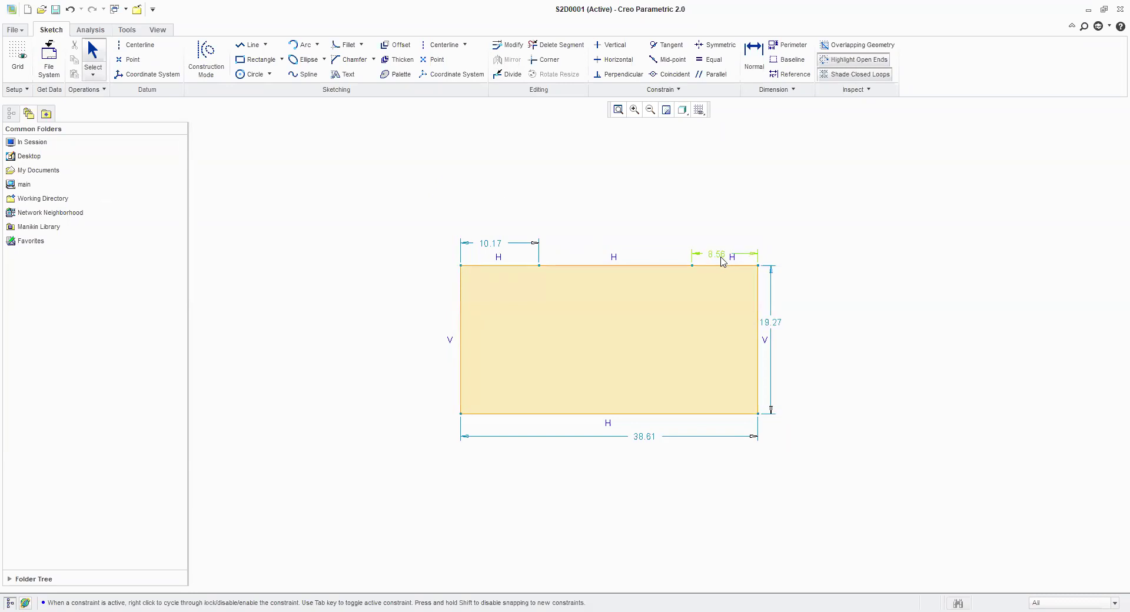
- Raise the two division dimensions clear of the rectangle's top-edge constraint labels, and delete the whole rectangle
{"action": "left_click_drag", "start_coordinate": [722, 256], "coordinate": [719, 244]}
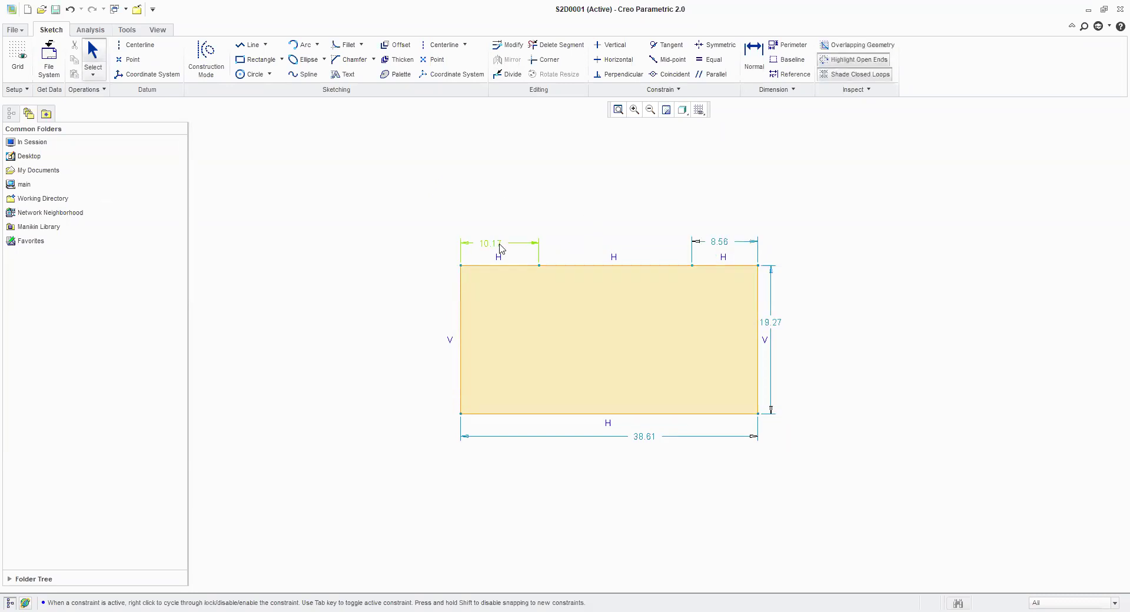
{"action": "left_click_drag", "start_coordinate": [506, 241], "coordinate": [521, 233]}
{"action": "left_click_drag", "start_coordinate": [401, 162], "coordinate": [859, 493]}
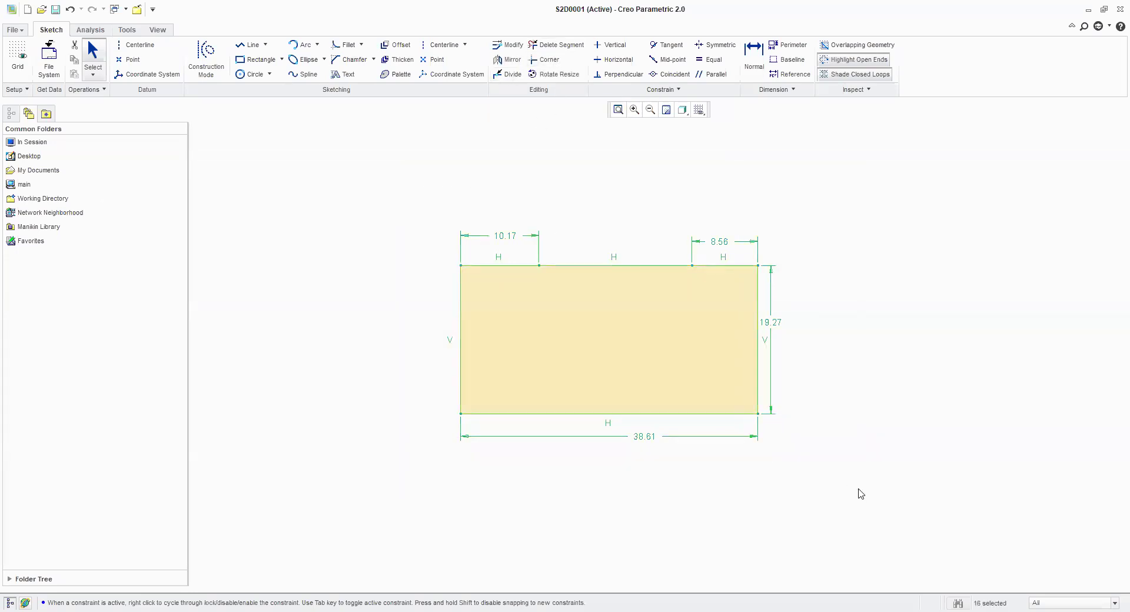
{"action": "key", "text": "Delete"}
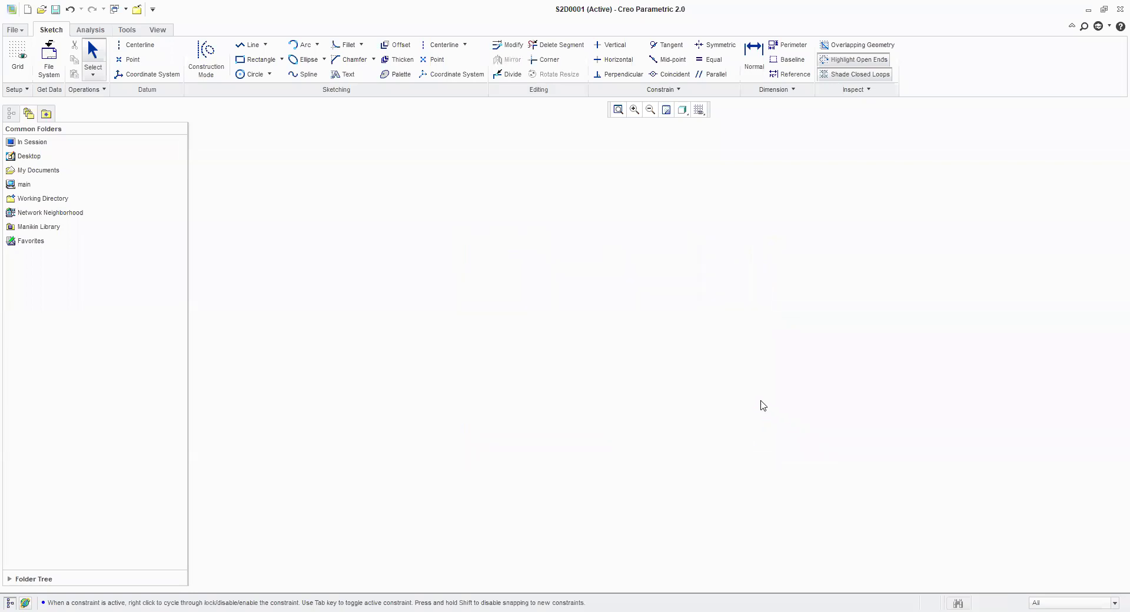
- Sketch a closed five-pointed star from five crossing lines, with a horizontal line about 67.4 long between its two upper side tips
{"action": "left_click", "coordinate": [245, 47]}
{"action": "left_click", "coordinate": [433, 389]}
{"action": "left_click", "coordinate": [568, 196]}
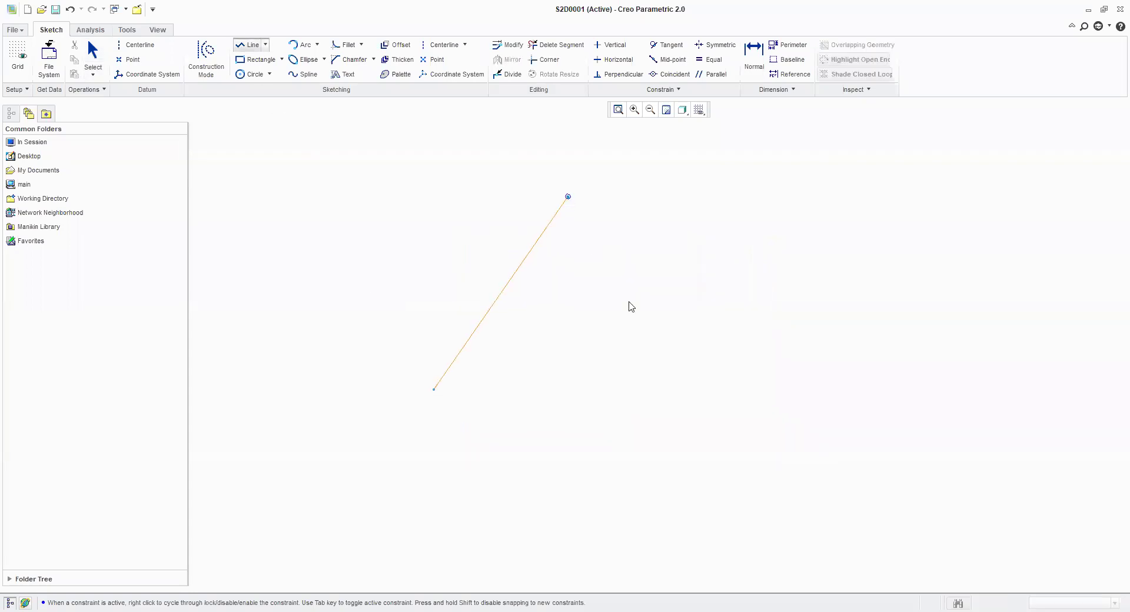
{"action": "left_click", "coordinate": [702, 399]}
{"action": "middle_click", "coordinate": [592, 347]}
{"action": "left_click", "coordinate": [702, 399]}
{"action": "left_click", "coordinate": [318, 234]}
{"action": "left_click", "coordinate": [838, 234]}
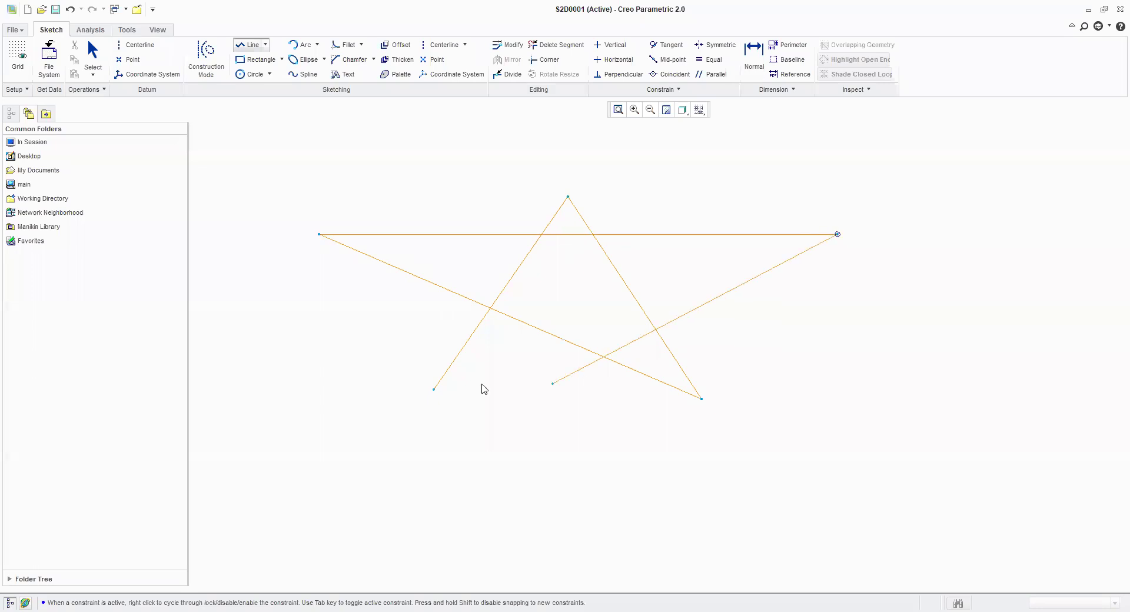
{"action": "left_click", "coordinate": [434, 389]}
{"action": "middle_click", "coordinate": [530, 456]}
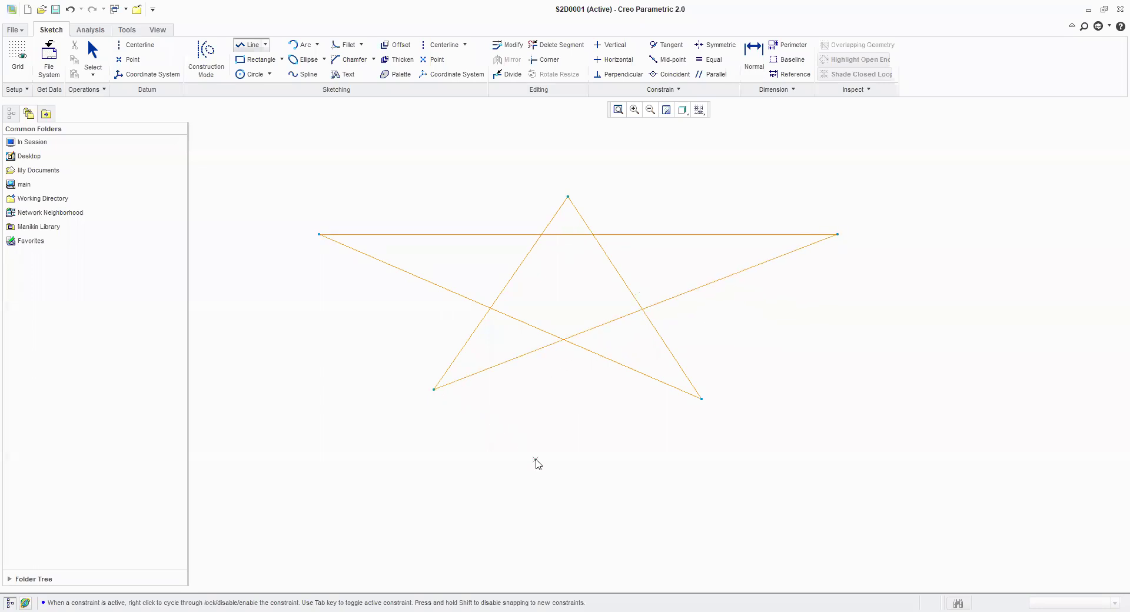
{"action": "middle_click", "coordinate": [550, 448]}
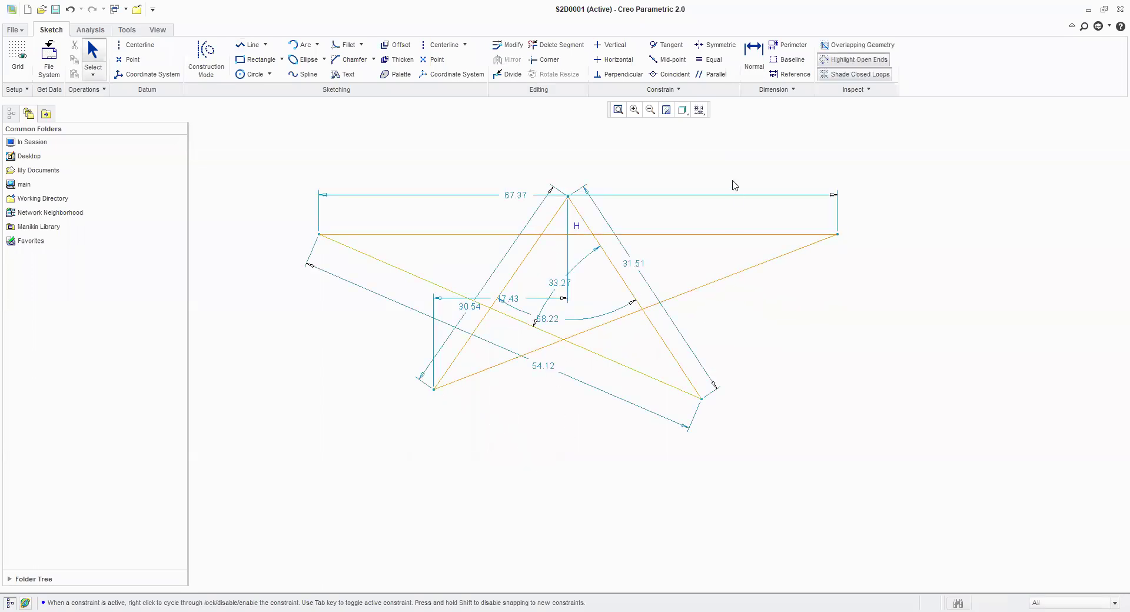
- Turn off the display of sketch dimensions and constraints
{"action": "left_click", "coordinate": [700, 111]}
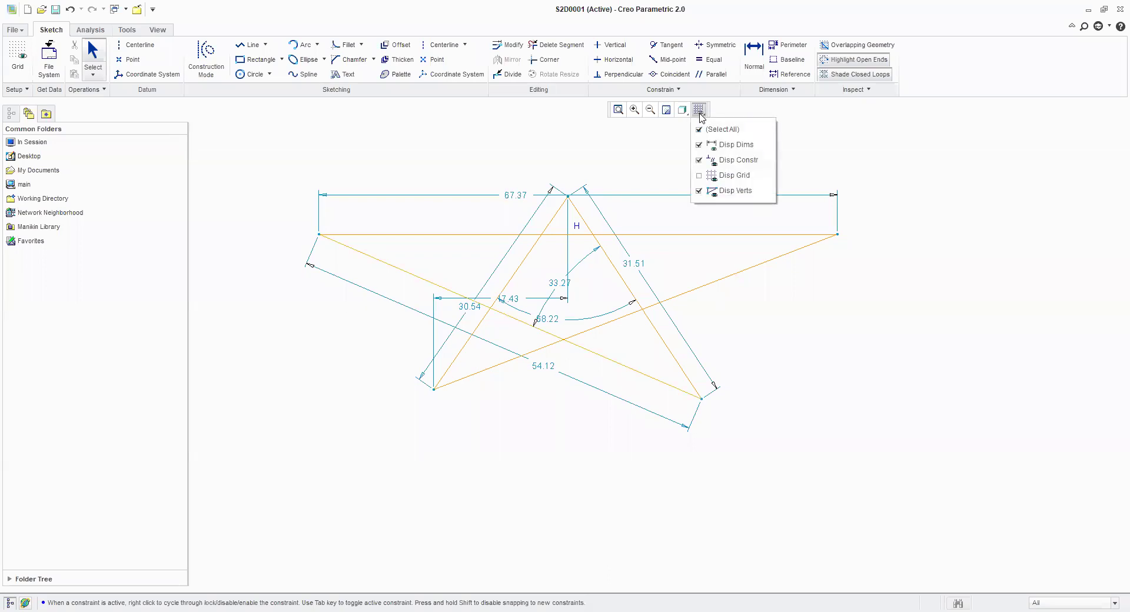
{"action": "left_click", "coordinate": [727, 145]}
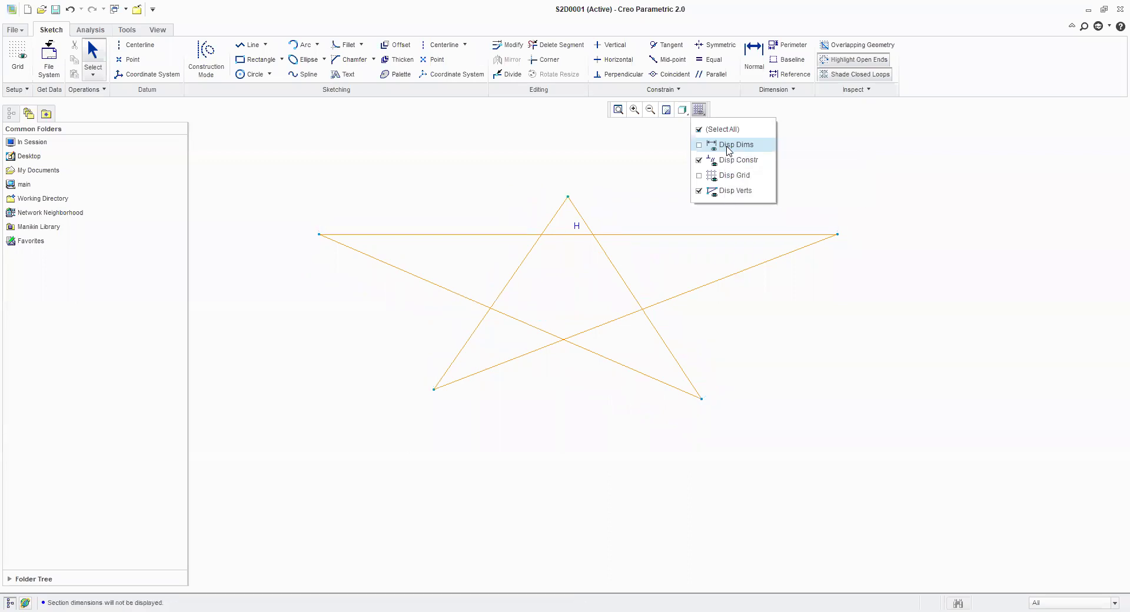
{"action": "left_click", "coordinate": [732, 161]}
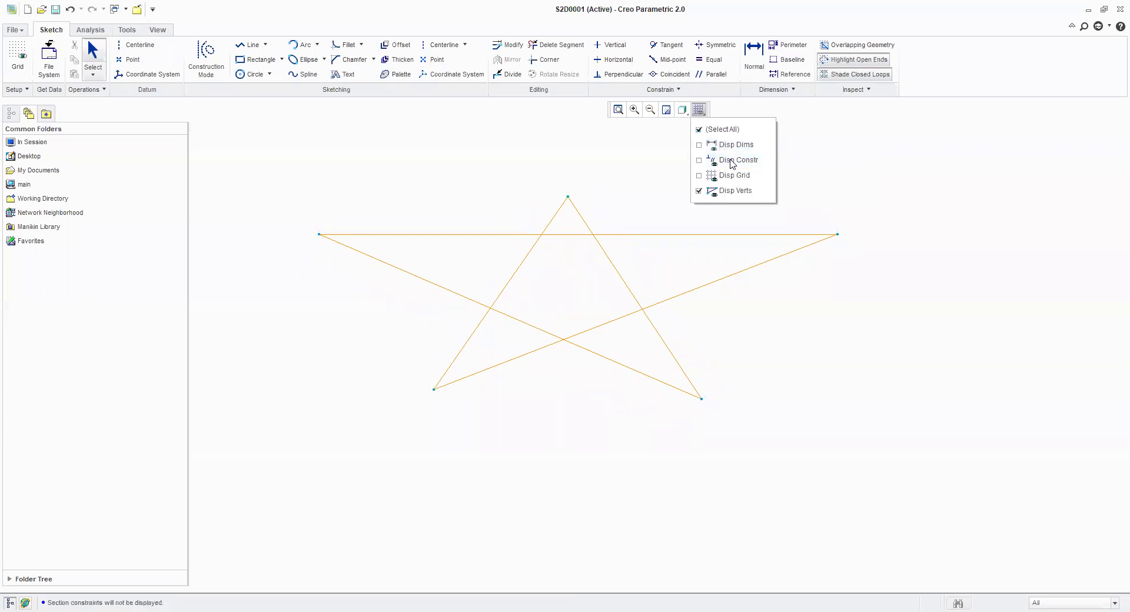
- Trim away the outer segments of the star's two upper side points with Delete Segment
{"action": "left_click", "coordinate": [554, 47]}
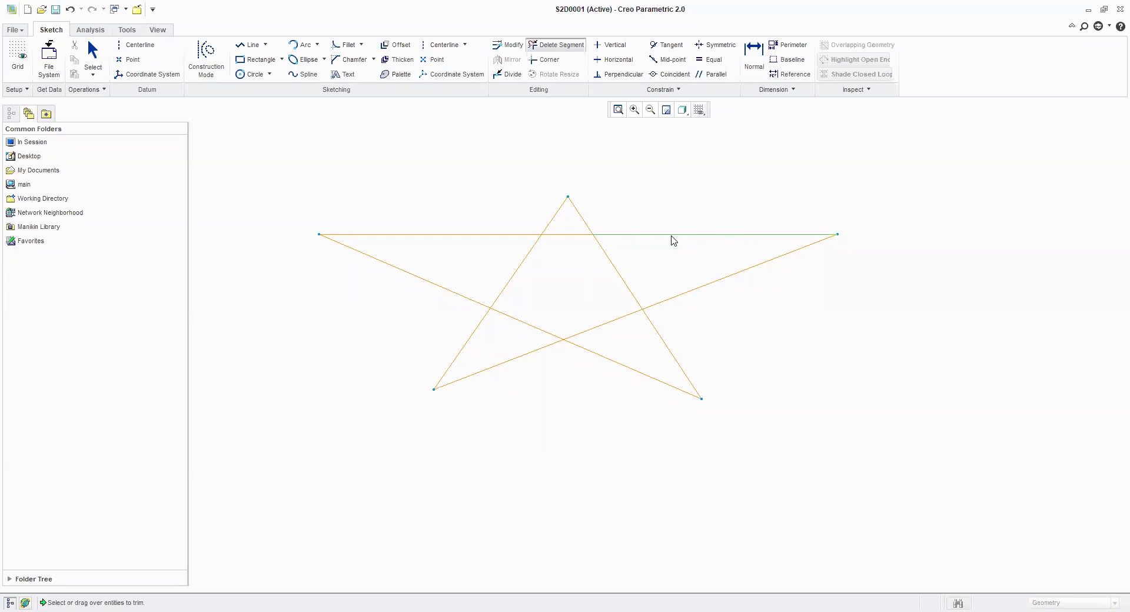
{"action": "left_click", "coordinate": [673, 235]}
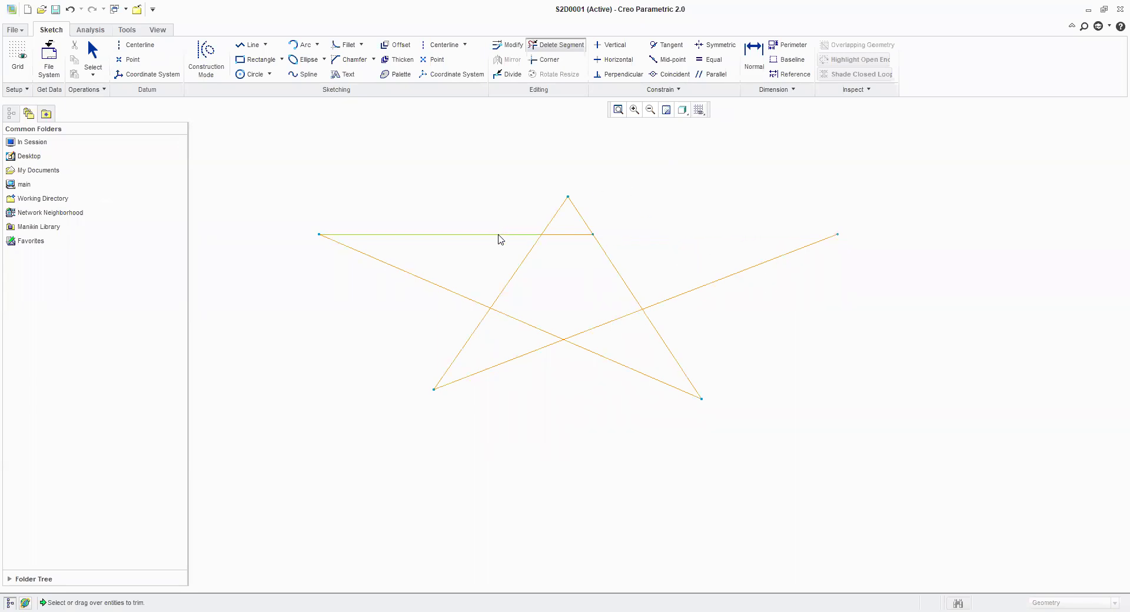
{"action": "left_click", "coordinate": [499, 235]}
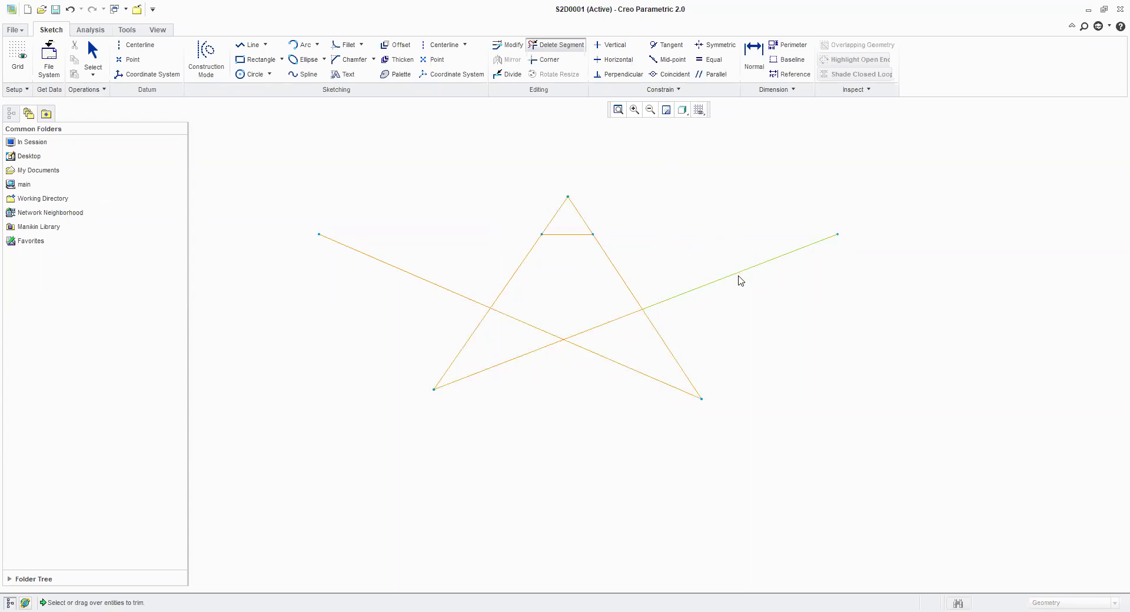
{"action": "left_click", "coordinate": [740, 278]}
{"action": "left_click", "coordinate": [462, 296]}
{"action": "key", "text": "Escape"}
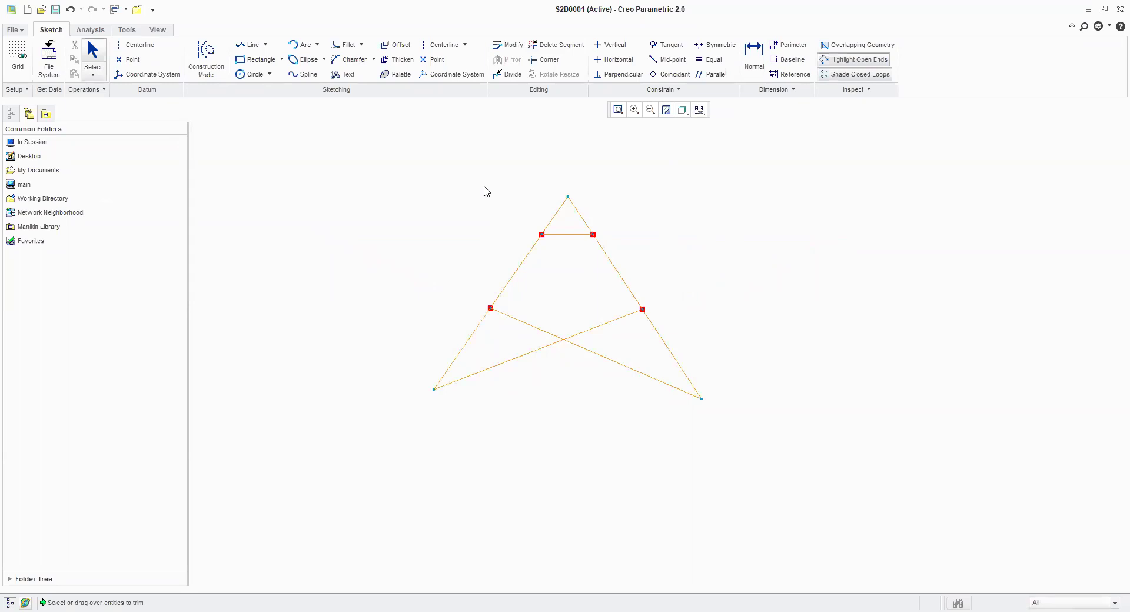
- Undo the four segment trims on the star's side points
{"action": "key", "text": "ctrl+z"}
{"action": "key", "text": "ctrl+z"}
{"action": "key", "text": "ctrl+z"}
{"action": "key", "text": "ctrl+z"}
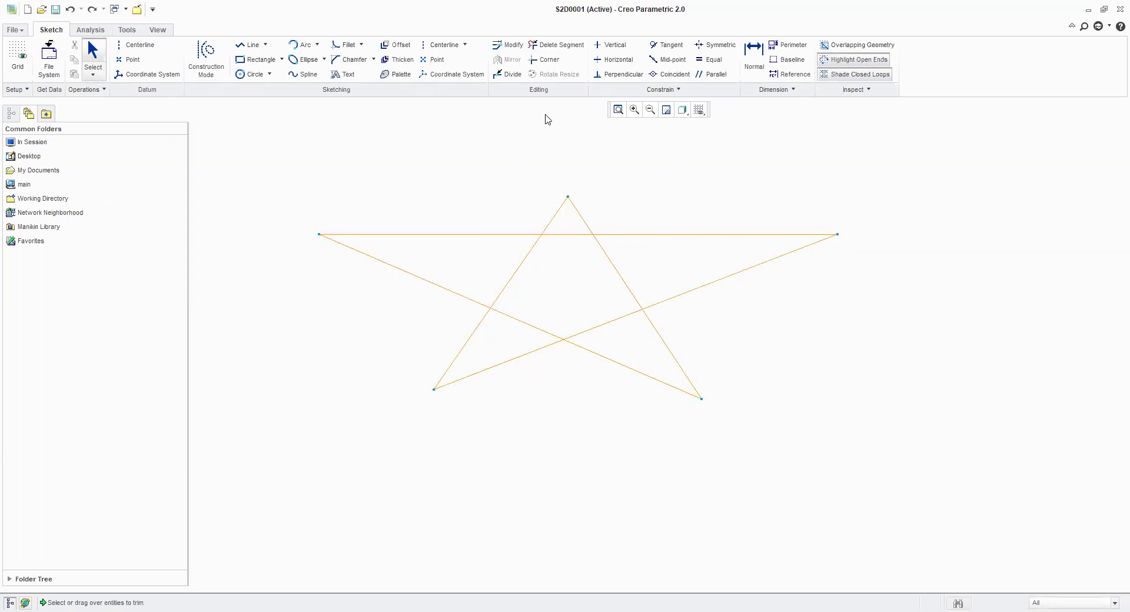
- Trim away all five inner crossing segments with Delete Segment so that only the star's outer outline is left
{"action": "left_click", "coordinate": [556, 44]}
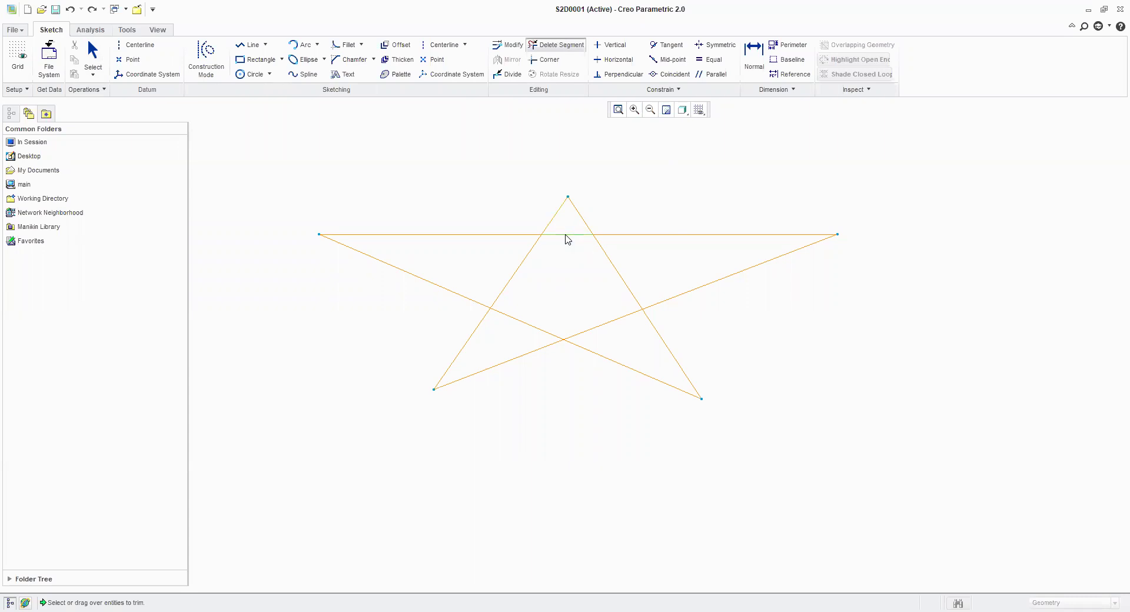
{"action": "left_click", "coordinate": [562, 236]}
{"action": "mouse_move", "coordinate": [624, 344]}
{"action": "left_mouse_down"}
{"action": "mouse_move", "coordinate": [586, 312]}
{"action": "mouse_move", "coordinate": [513, 324]}
{"action": "mouse_move", "coordinate": [520, 294]}
{"action": "mouse_move", "coordinate": [502, 265]}
{"action": "mouse_move", "coordinate": [531, 258]}
{"action": "mouse_move", "coordinate": [587, 287]}
{"action": "mouse_move", "coordinate": [635, 265]}
{"action": "left_mouse_up"}
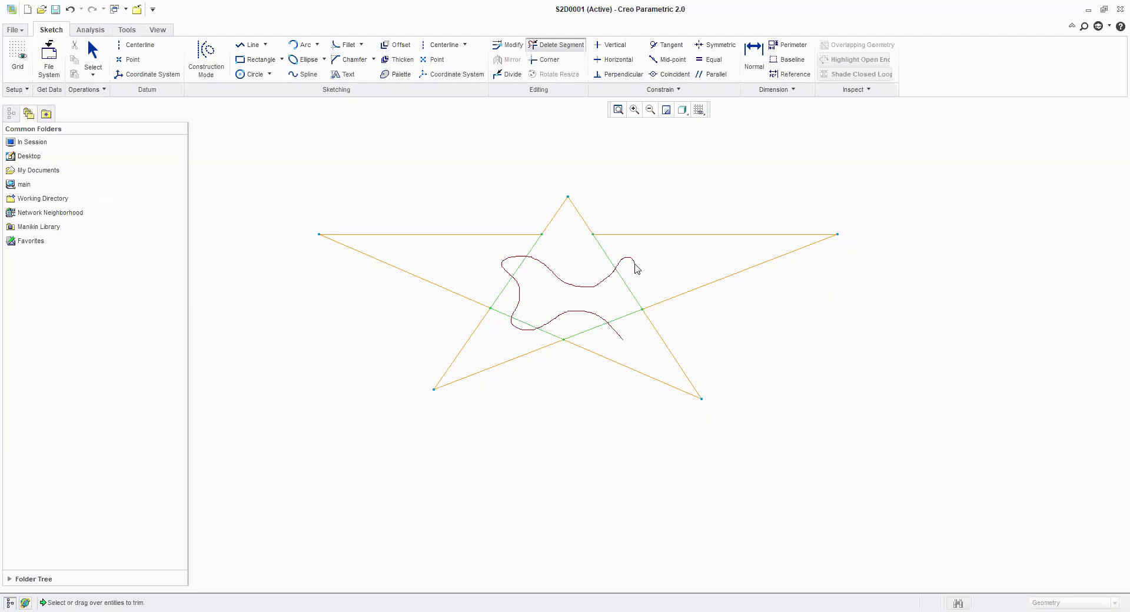
{"action": "left_click_drag", "start_coordinate": [635, 265], "coordinate": [635, 265]}
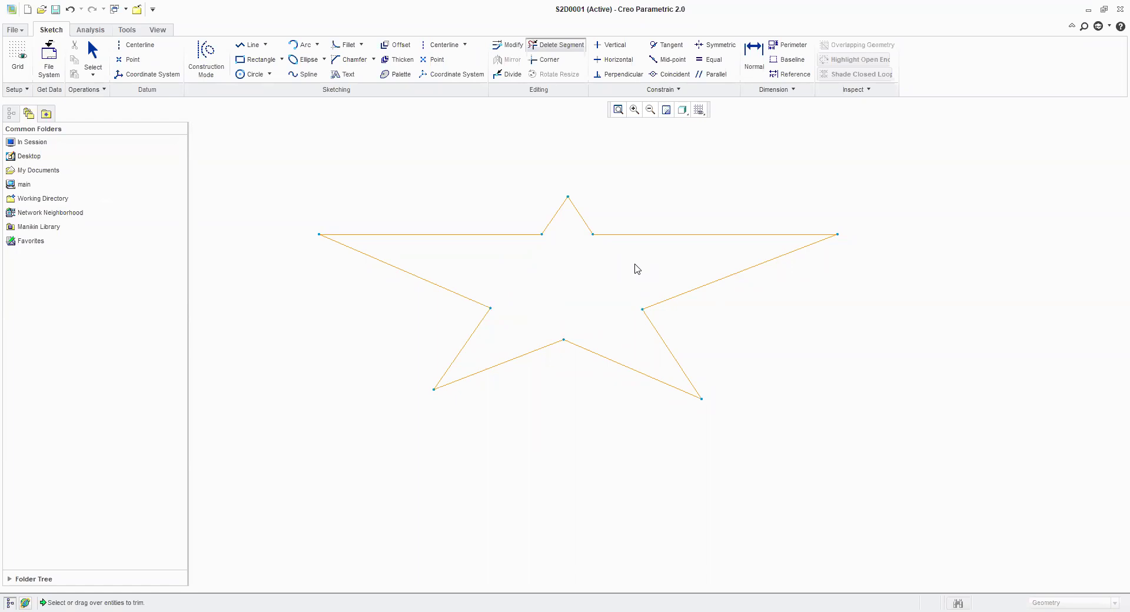
{"action": "middle_click", "coordinate": [636, 266]}
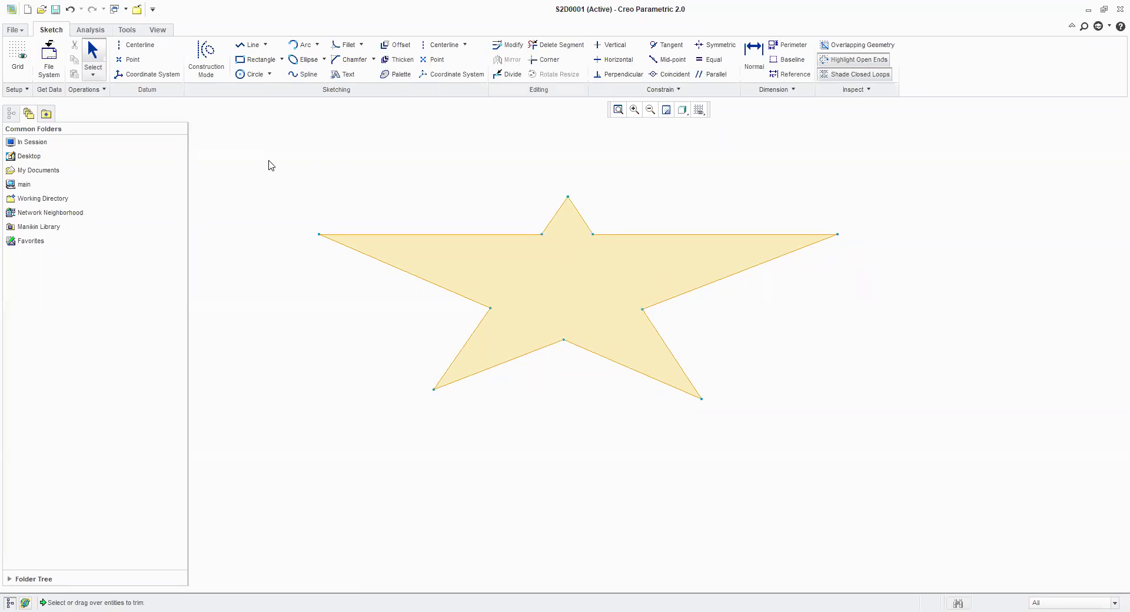
- Delete the star outline and sketch a horizontal line crossed by a vertical line near its middle
{"action": "mouse_move", "coordinate": [269, 164]}
{"action": "left_mouse_down"}
{"action": "mouse_move", "coordinate": [830, 454]}
{"action": "mouse_move", "coordinate": [890, 466]}
{"action": "left_mouse_up"}
{"action": "key", "text": "Delete"}
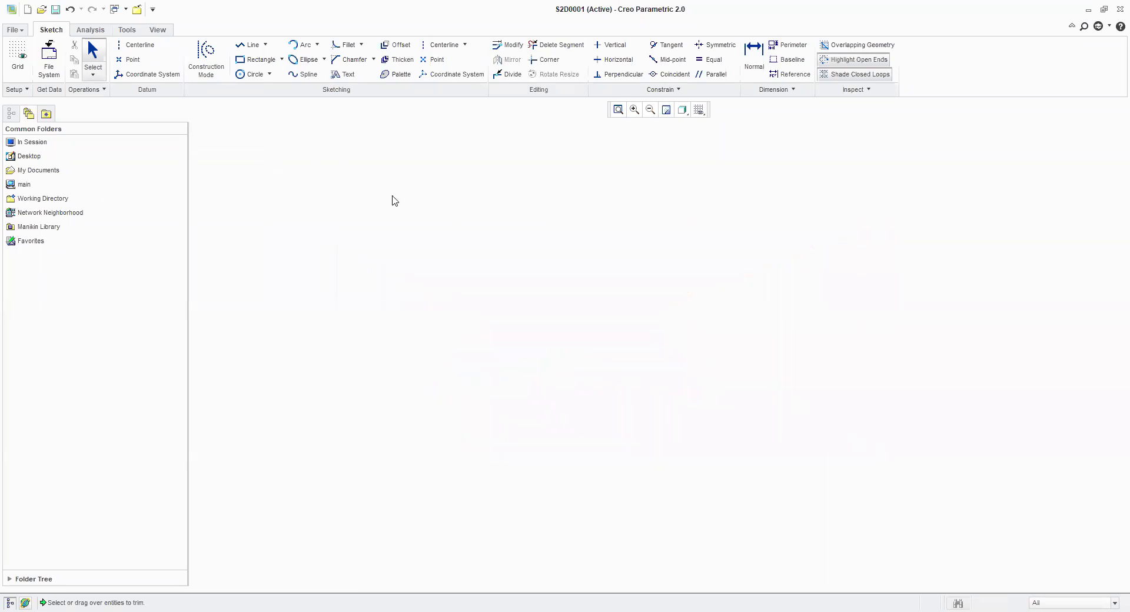
{"action": "left_click", "coordinate": [248, 45]}
{"action": "left_click", "coordinate": [381, 259]}
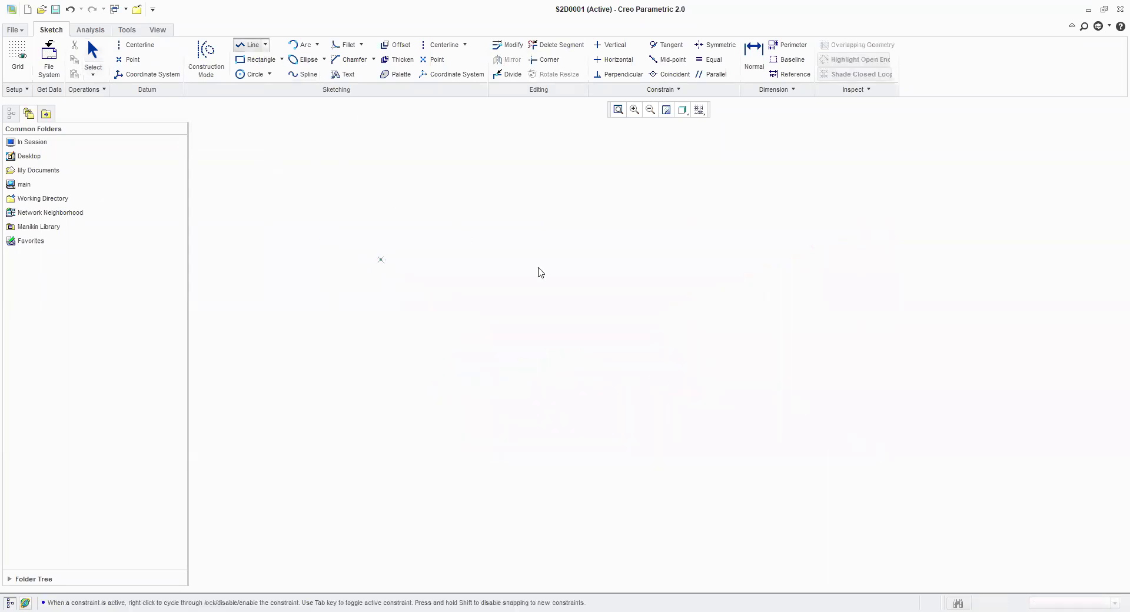
{"action": "left_click", "coordinate": [724, 260]}
{"action": "middle_click", "coordinate": [746, 333]}
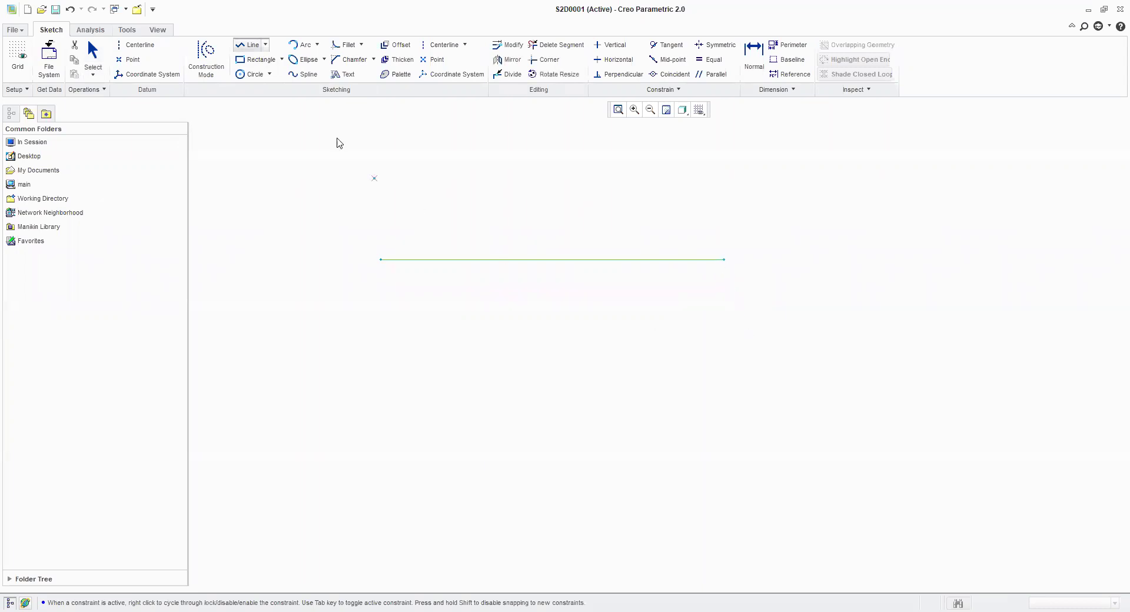
{"action": "left_click", "coordinate": [562, 175]}
{"action": "left_click", "coordinate": [563, 475]}
{"action": "middle_click", "coordinate": [725, 407]}
{"action": "middle_click", "coordinate": [725, 377]}
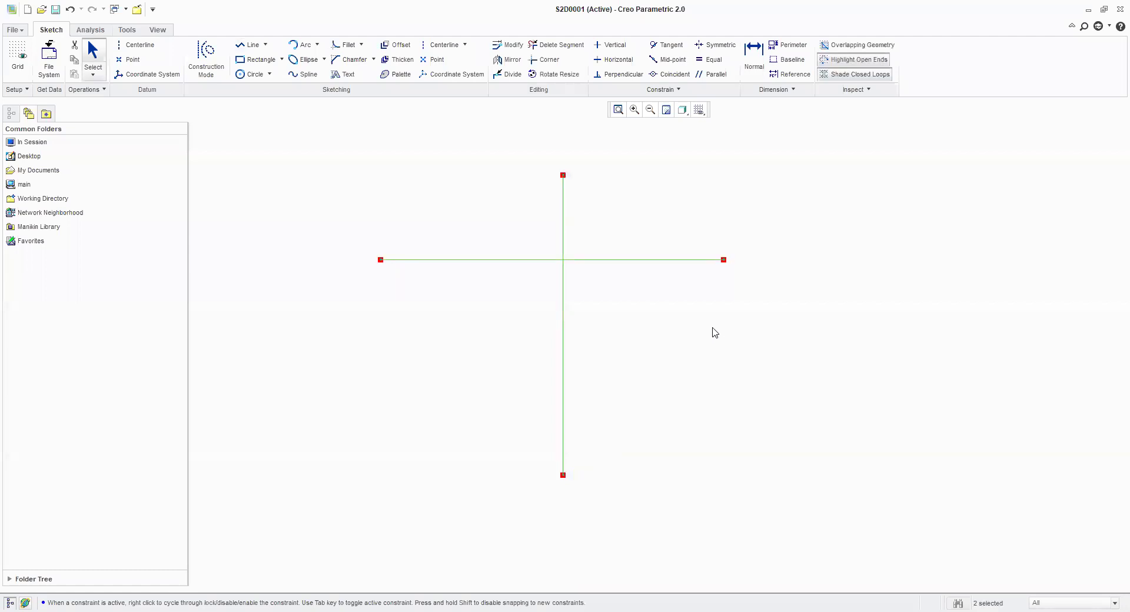
{"action": "left_click", "coordinate": [705, 332]}
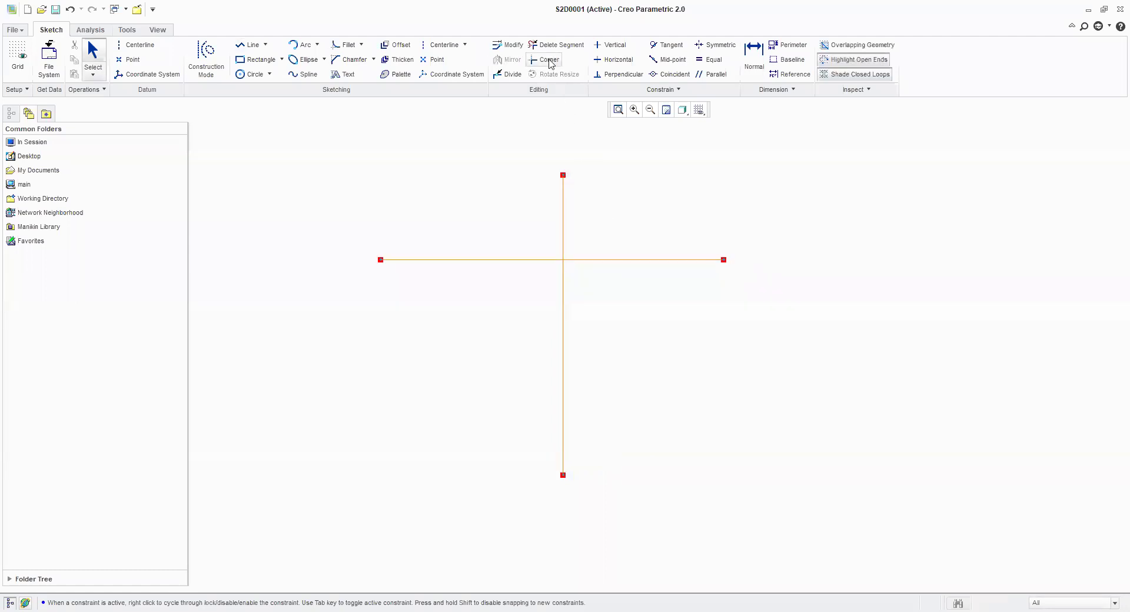
- Trim the crossing lines with Corner, keeping the left and lower portions, and undo the trim
{"action": "left_click", "coordinate": [546, 60]}
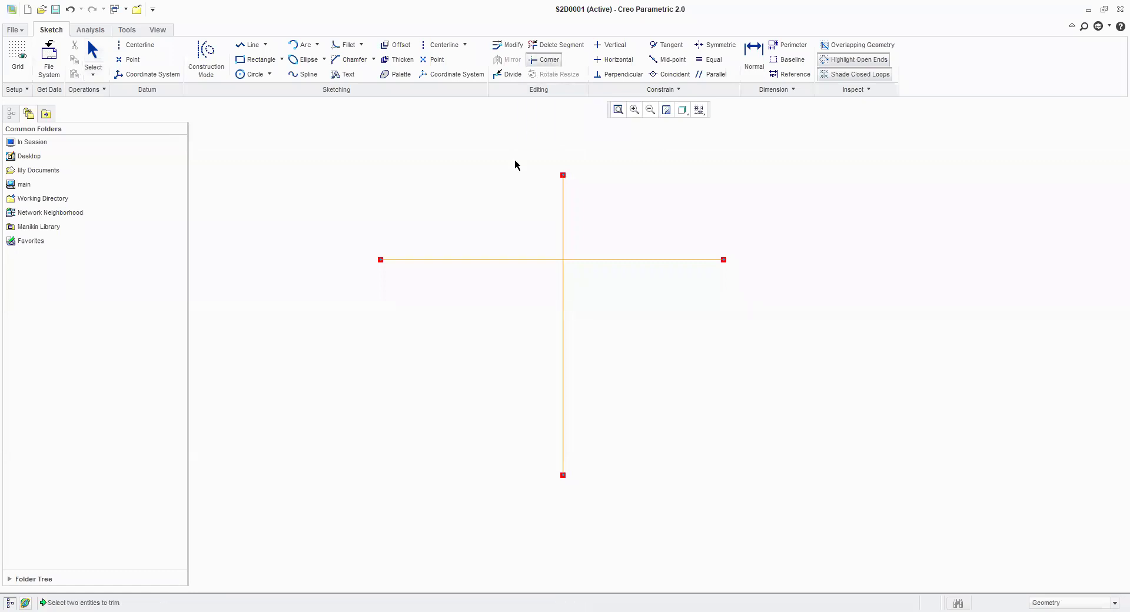
{"action": "left_click", "coordinate": [531, 261]}
{"action": "left_click", "coordinate": [563, 309]}
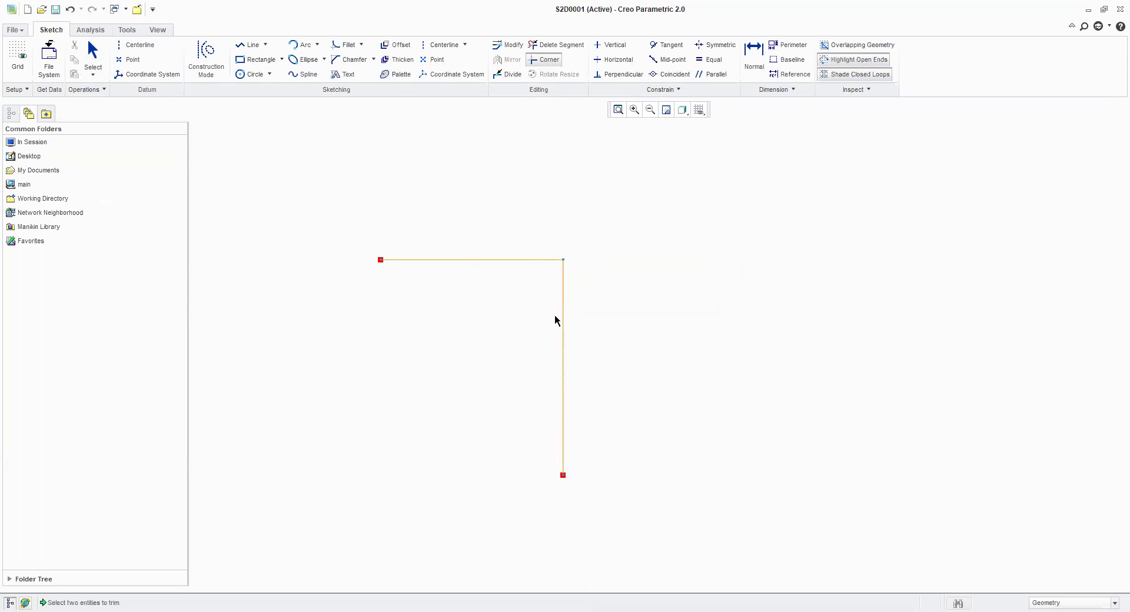
{"action": "middle_click", "coordinate": [494, 304]}
{"action": "key", "text": "ctrl+z"}
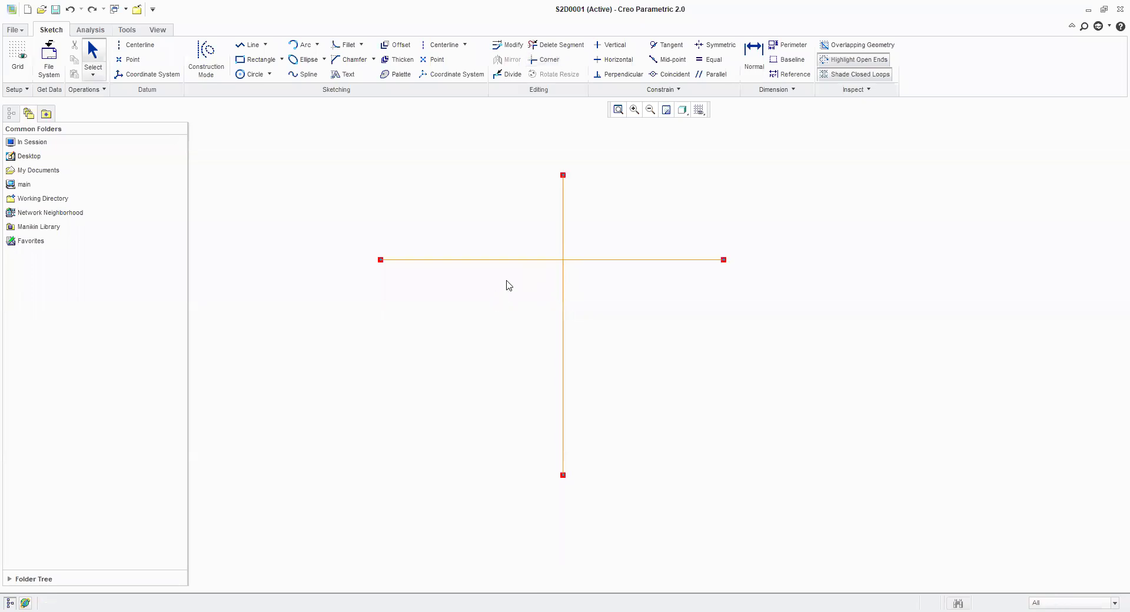
- Trim the crossing lines into a corner that keeps the vertical line's upper portion and the horizontal line's right portion
{"action": "left_click", "coordinate": [548, 60]}
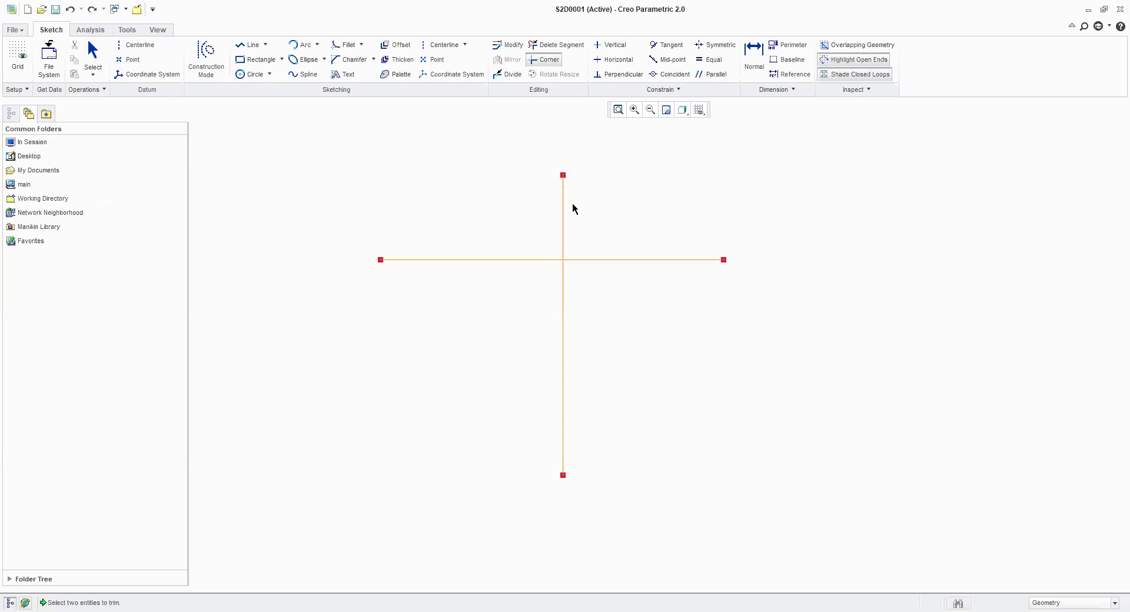
{"action": "left_click", "coordinate": [563, 219]}
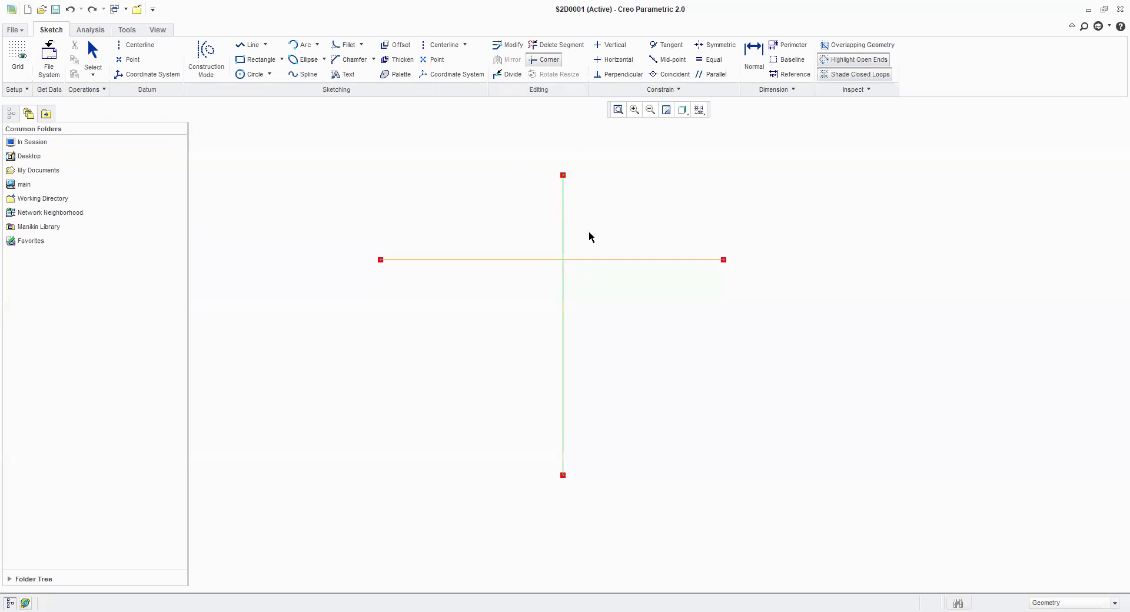
{"action": "left_click", "coordinate": [610, 259]}
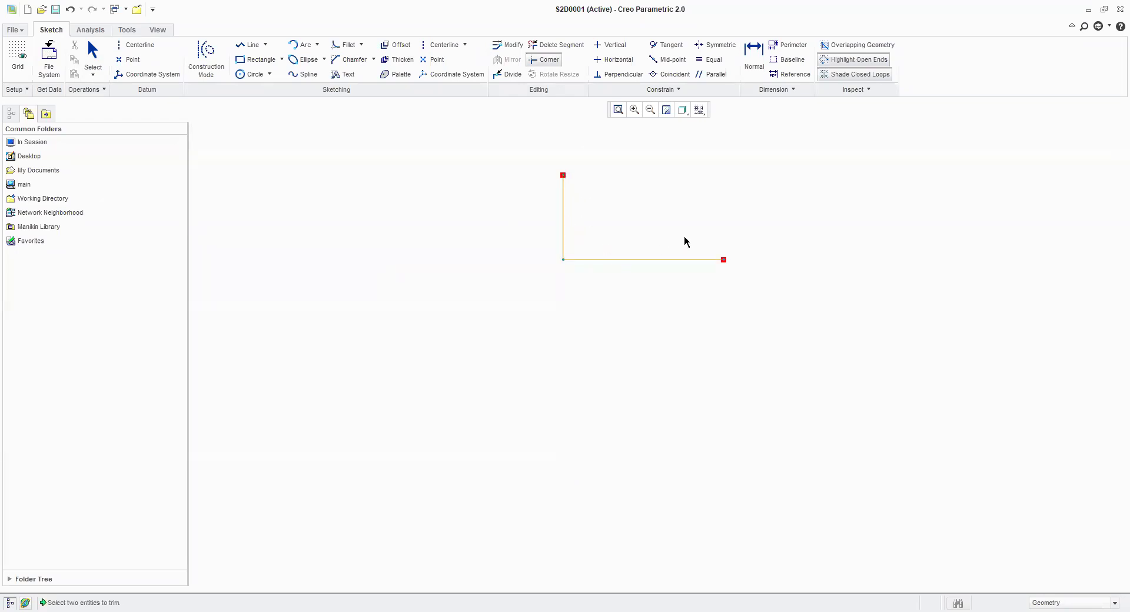
{"action": "middle_click", "coordinate": [614, 219]}
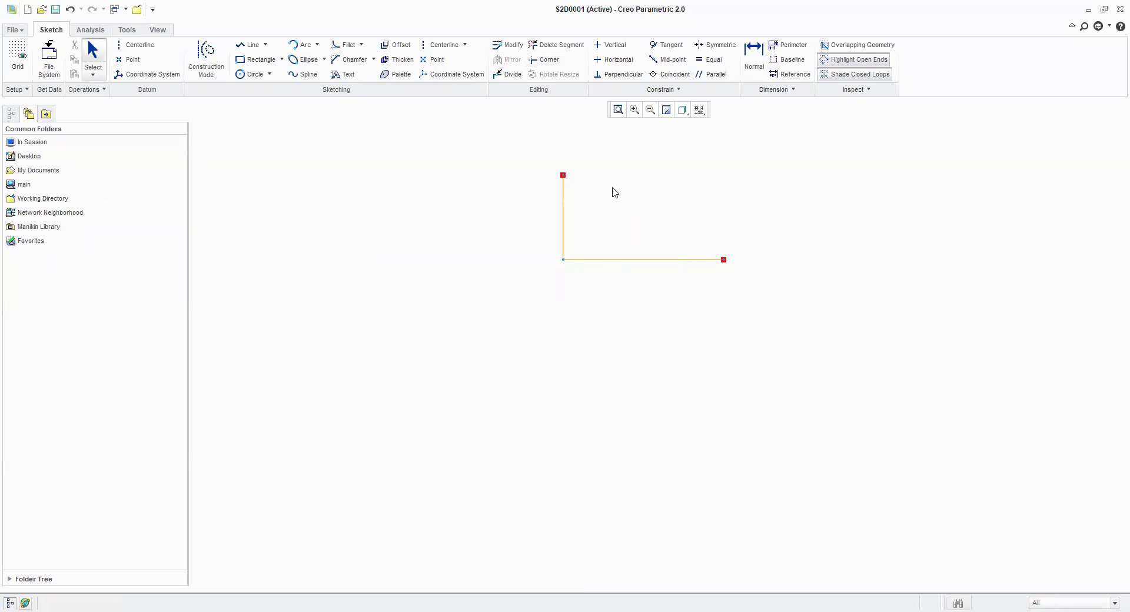
- Replace the corner's horizontal line with a separate horizontal line below and to the left of the vertical line
{"action": "left_click", "coordinate": [633, 259]}
{"action": "key", "text": "Delete"}
{"action": "left_click", "coordinate": [240, 46]}
{"action": "left_click", "coordinate": [304, 368]}
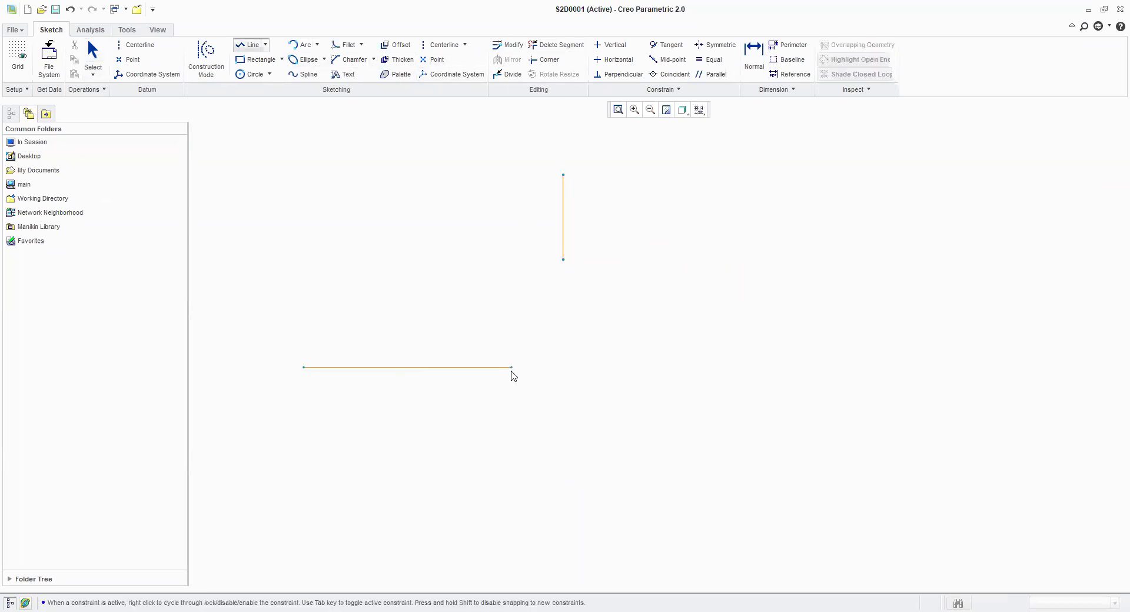
{"action": "left_click", "coordinate": [513, 371]}
{"action": "middle_click", "coordinate": [656, 413]}
{"action": "middle_click", "coordinate": [661, 415]}
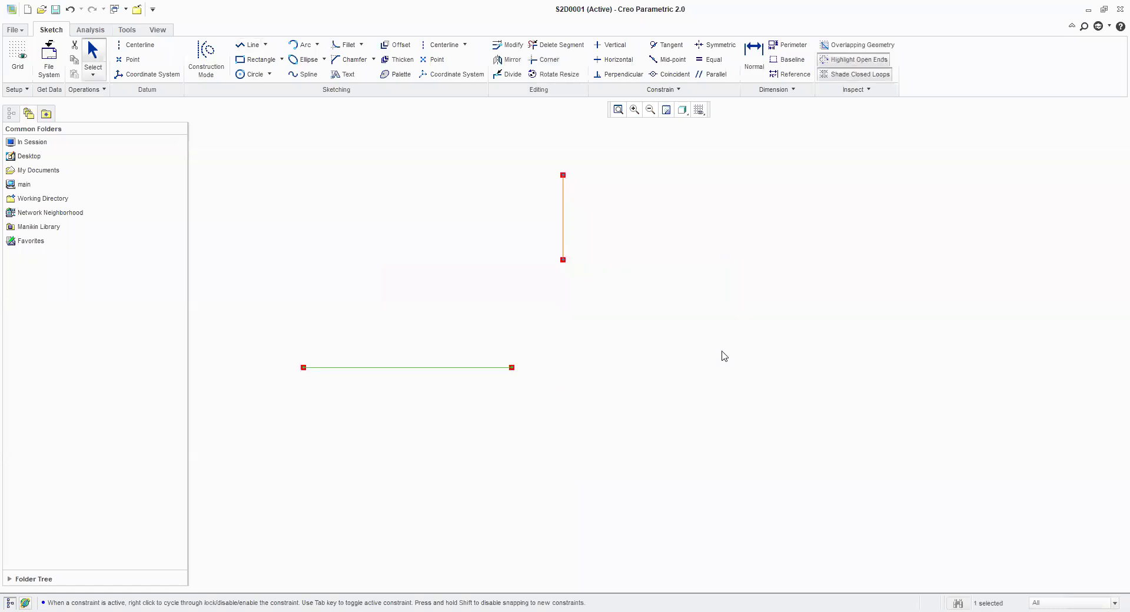
- Extend the horizontal and vertical lines until they meet using Corner
{"action": "left_click", "coordinate": [551, 60]}
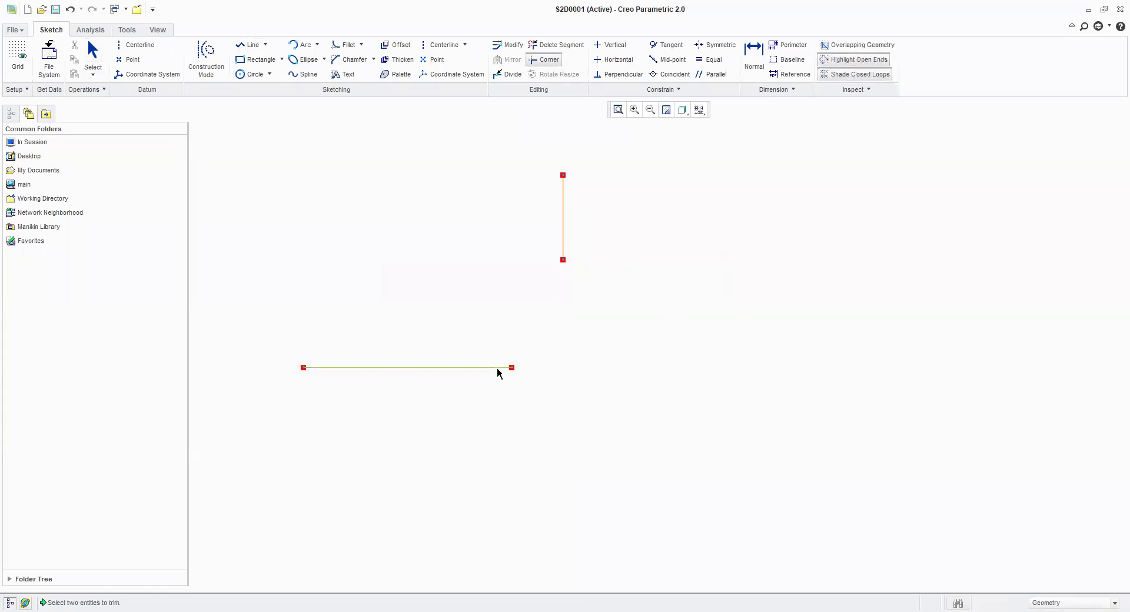
{"action": "left_click", "coordinate": [497, 369]}
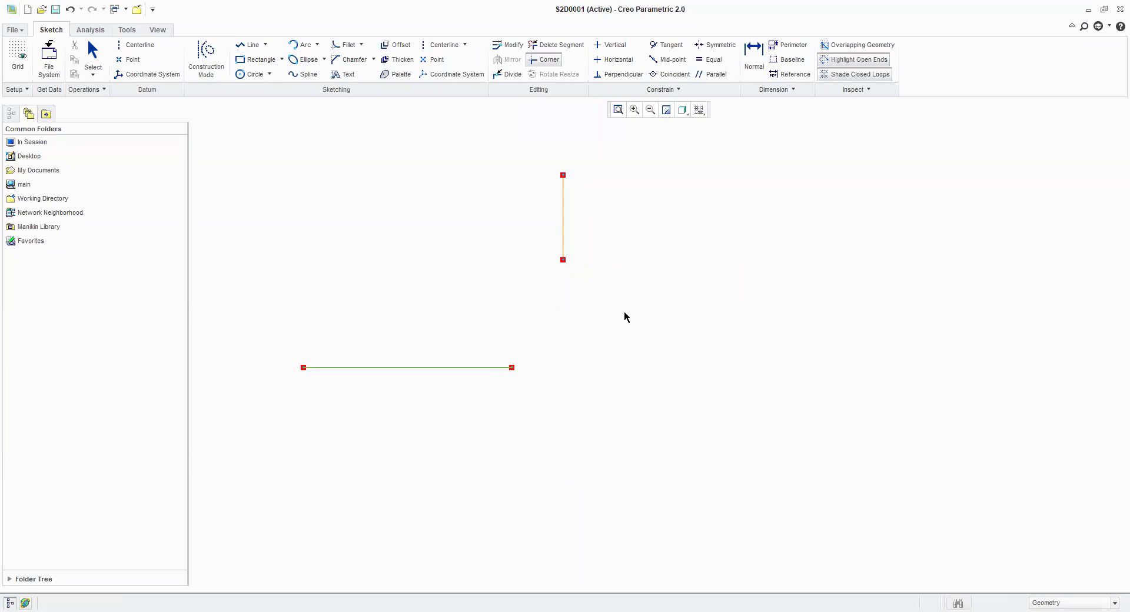
{"action": "left_click", "coordinate": [563, 248]}
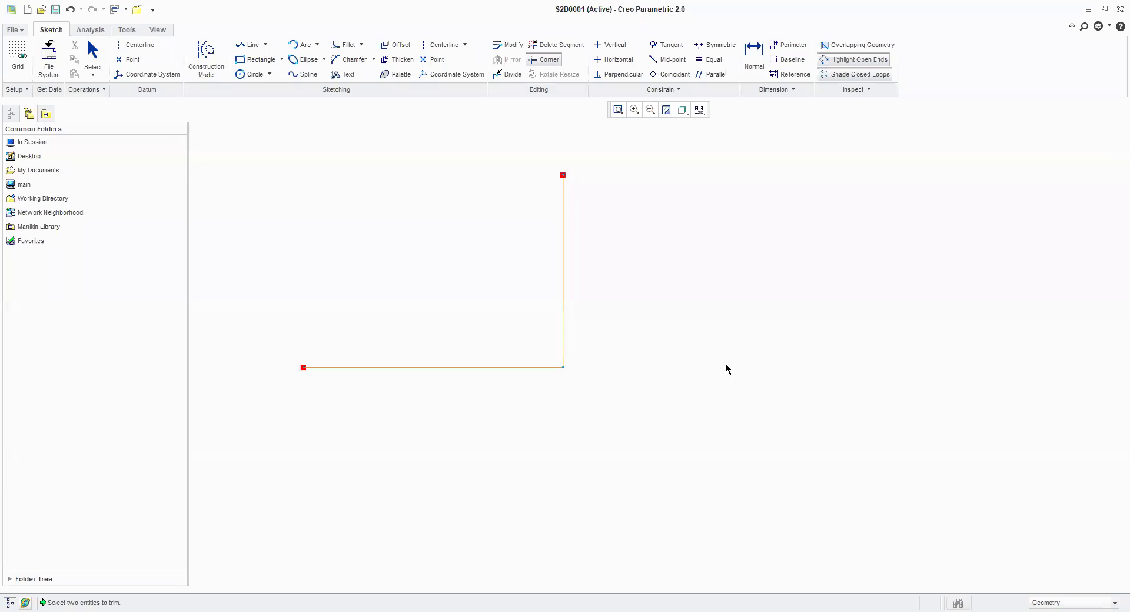
{"action": "middle_click", "coordinate": [725, 369]}
- Delete the cornered lines and sketch a rectangle about 31 wide and 14 high
{"action": "left_click_drag", "start_coordinate": [199, 125], "coordinate": [699, 421]}
{"action": "key", "text": "Delete"}
{"action": "left_click", "coordinate": [256, 60]}
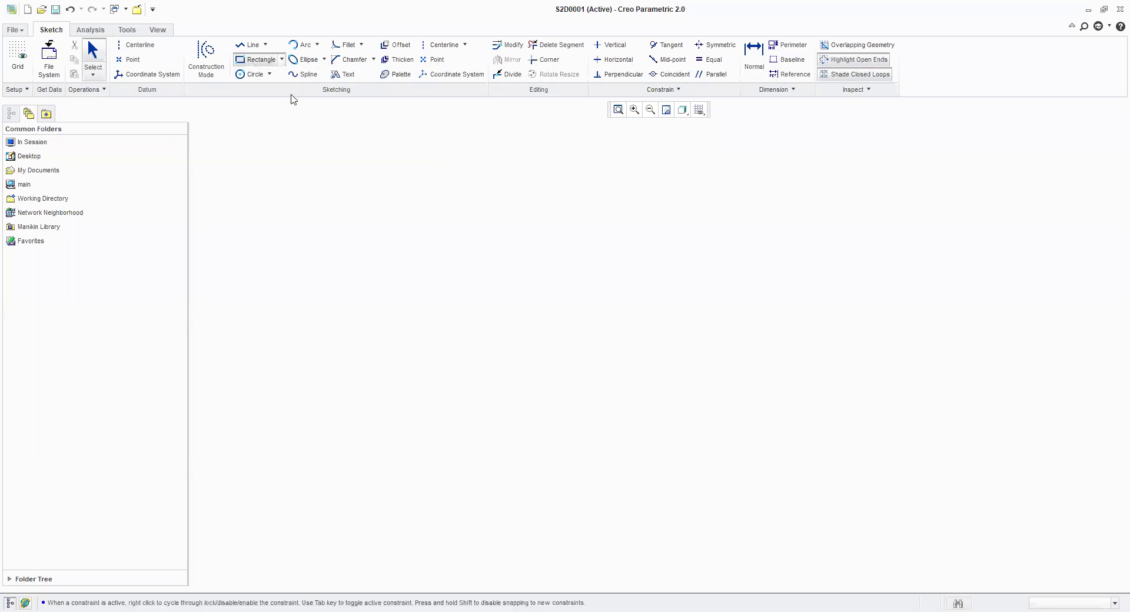
{"action": "left_click", "coordinate": [514, 264]}
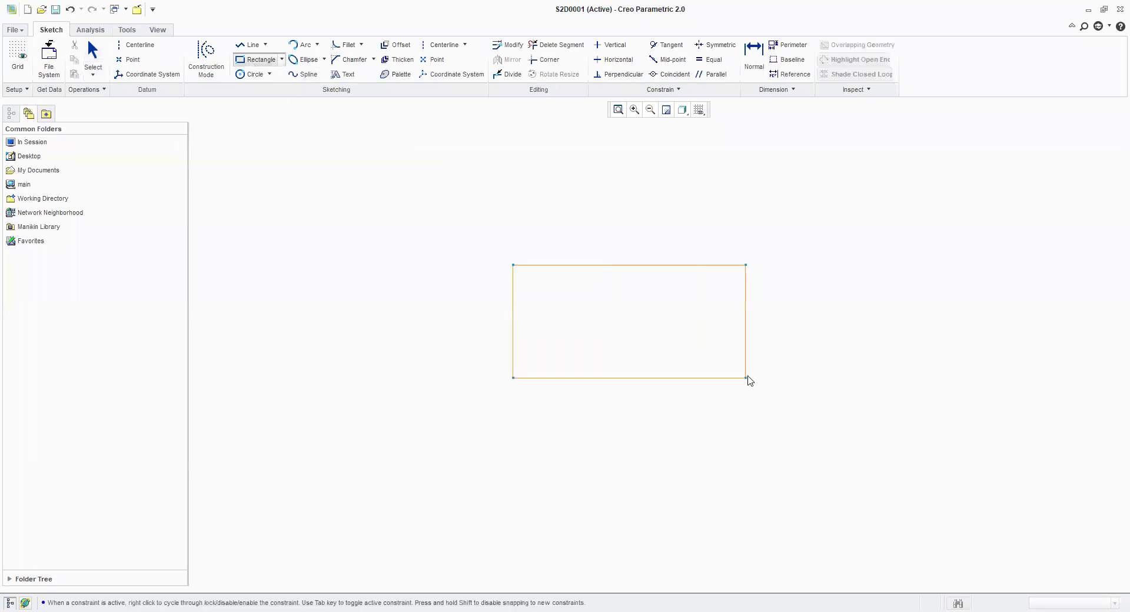
{"action": "left_click", "coordinate": [751, 375]}
{"action": "middle_click", "coordinate": [799, 337]}
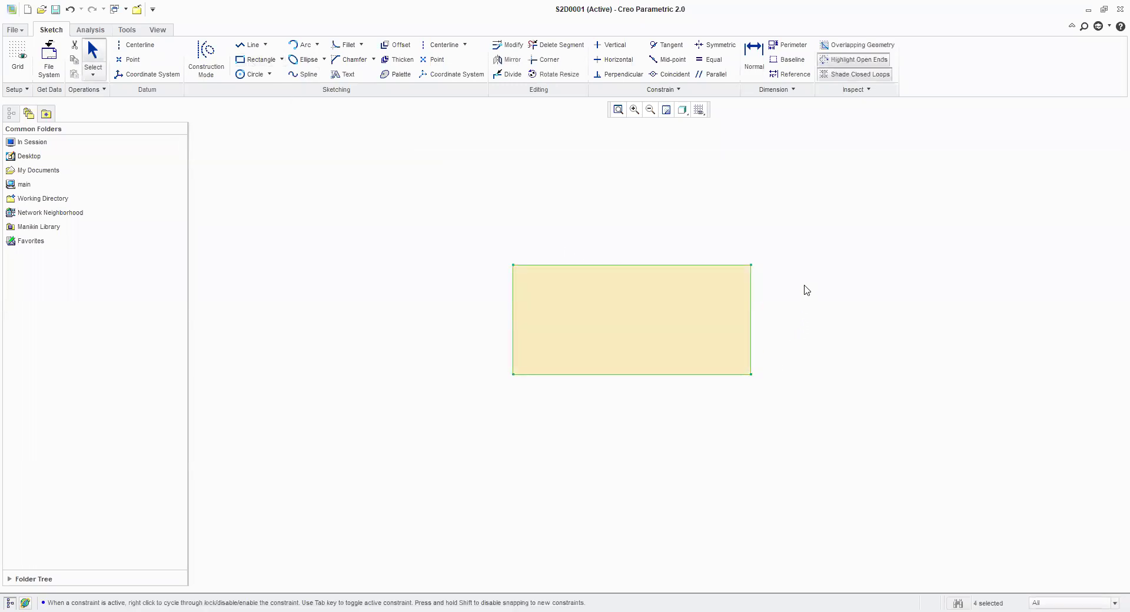
{"action": "left_click", "coordinate": [660, 224]}
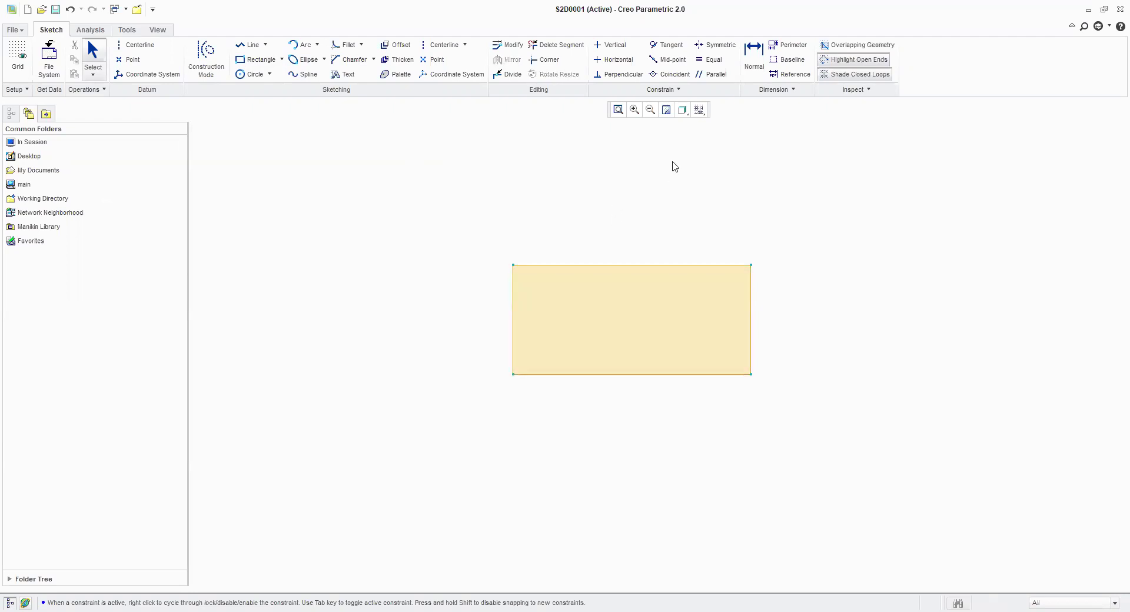
- Turn on the display of sketch dimensions and move the rectangle's height dimension farther from its side
{"action": "left_click", "coordinate": [699, 110]}
{"action": "left_click", "coordinate": [720, 149]}
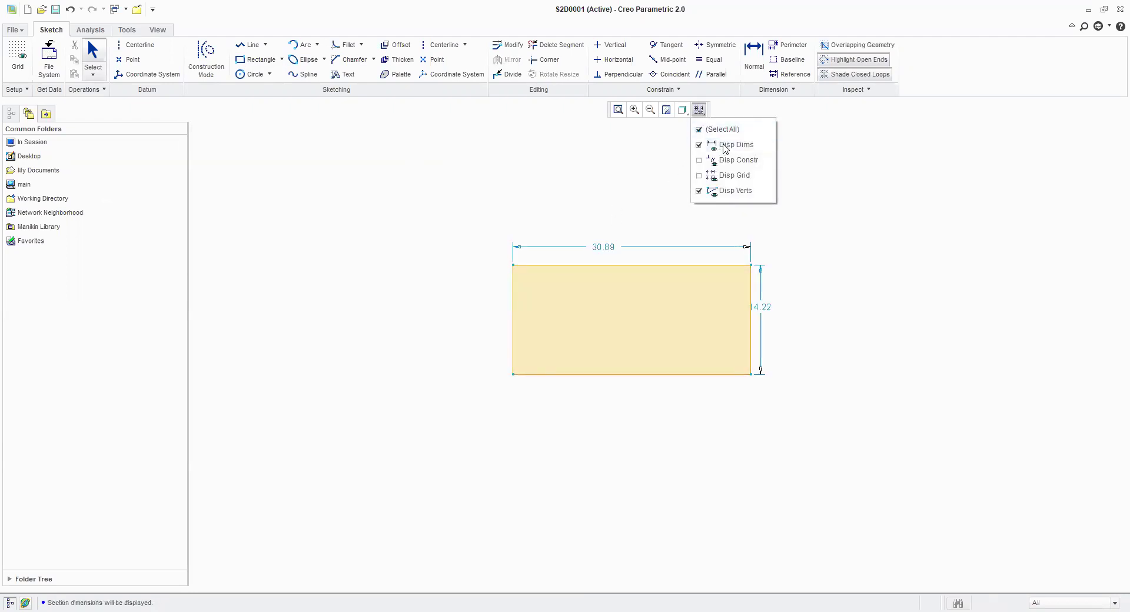
{"action": "left_click", "coordinate": [783, 264]}
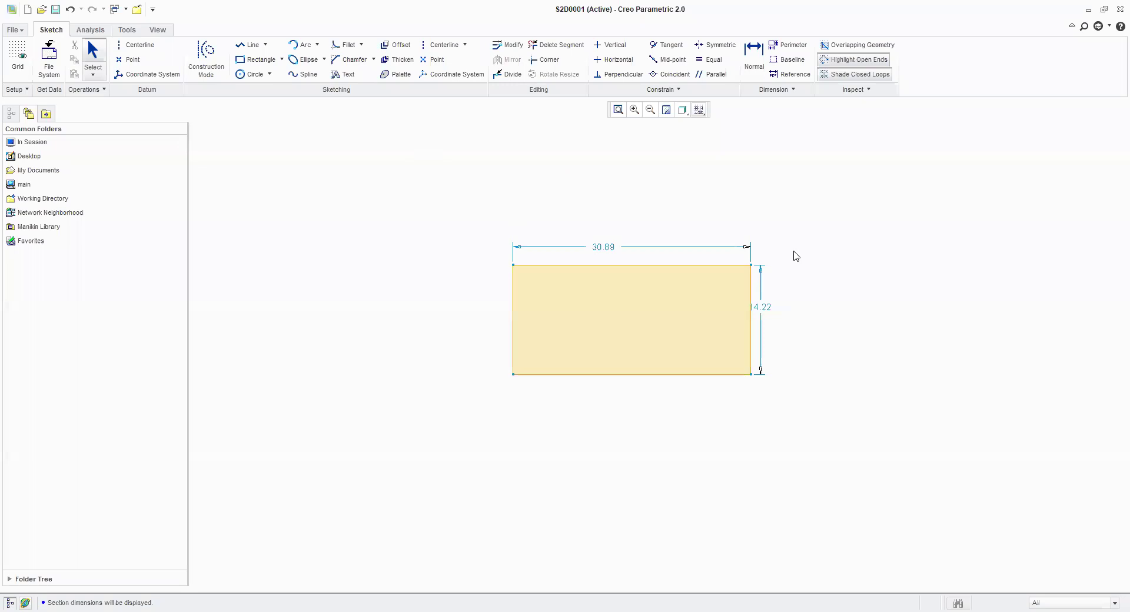
{"action": "left_click_drag", "start_coordinate": [768, 313], "coordinate": [786, 309]}
- Set the rectangle's width to 30 and its height to 15
{"action": "double_click", "coordinate": [614, 253]}
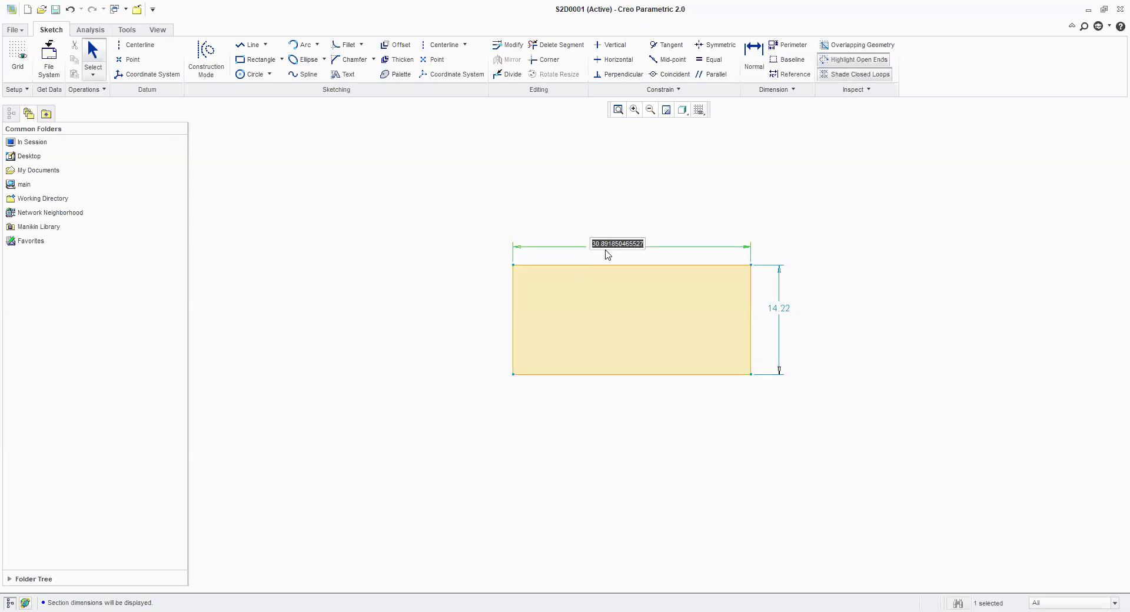
{"action": "type", "text": "30"}
{"action": "key", "text": "Return"}
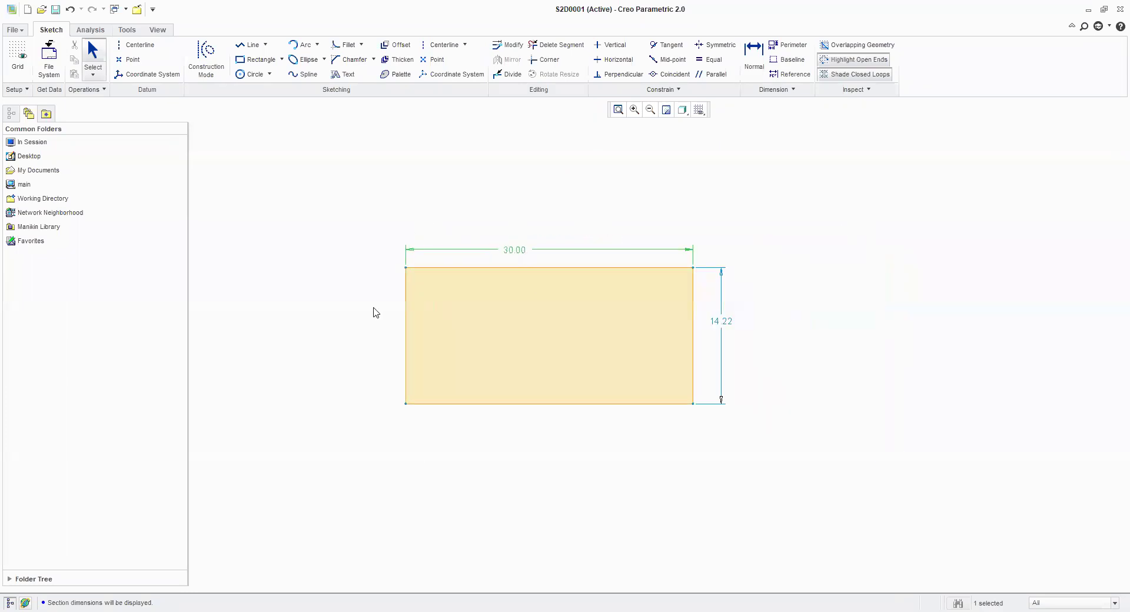
{"action": "double_click", "coordinate": [719, 321]}
{"action": "type", "text": "15"}
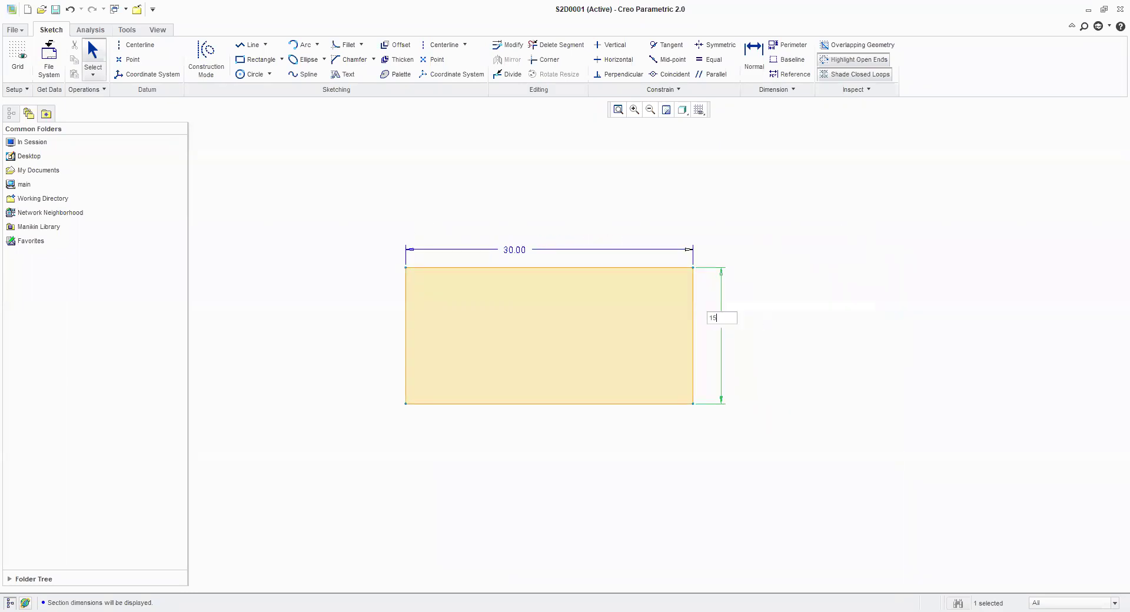
{"action": "key", "text": "Return"}
{"action": "left_click", "coordinate": [378, 239]}
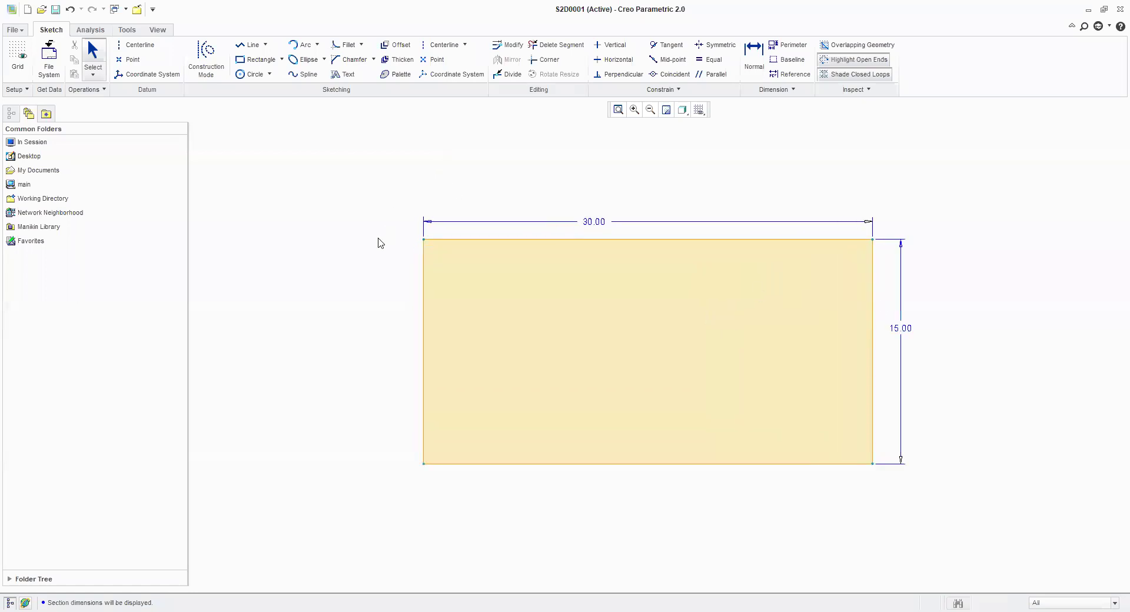
- Start Rotate Resize on the whole rectangle with its dimensions and give it a horizontal translation of 20
{"action": "scroll", "coordinate": [377, 239], "scroll_direction": "up", "scroll_amount": 2}
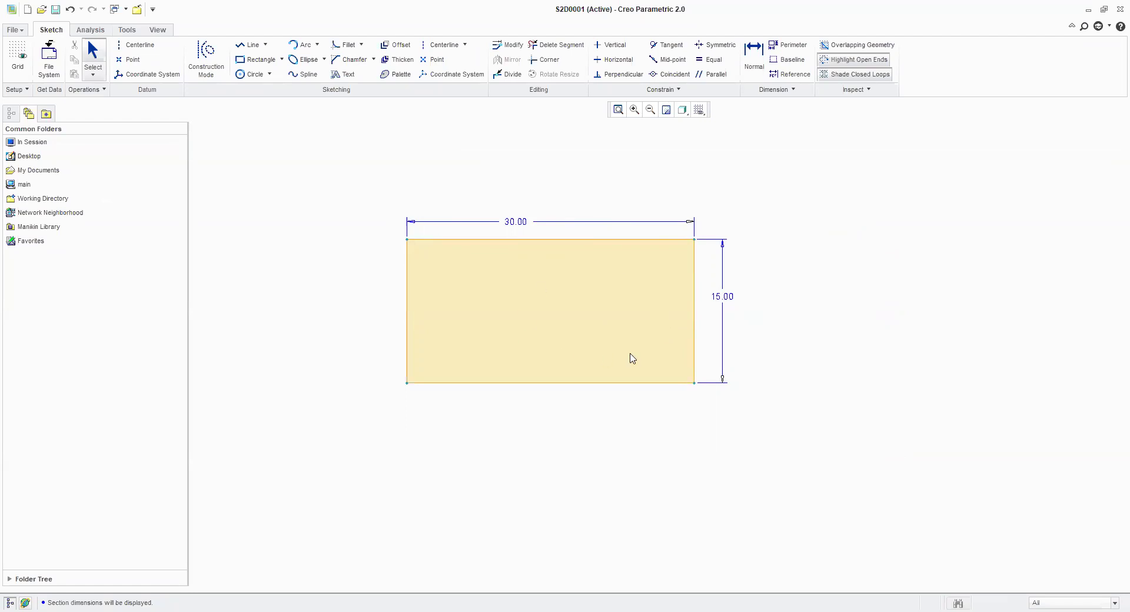
{"action": "left_click_drag", "start_coordinate": [360, 196], "coordinate": [815, 456]}
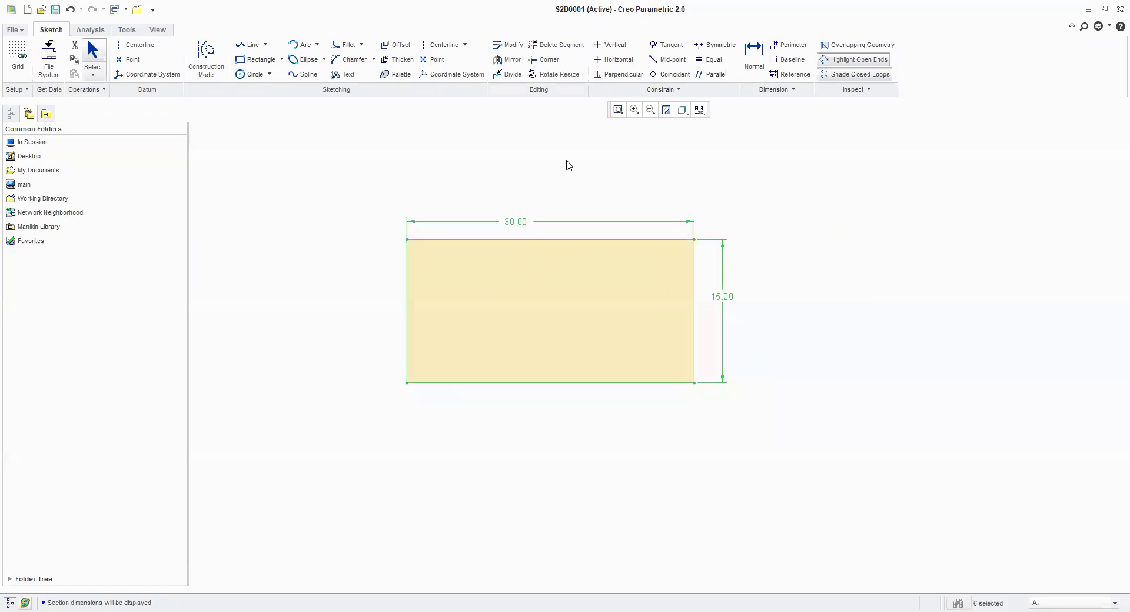
{"action": "left_click", "coordinate": [555, 76]}
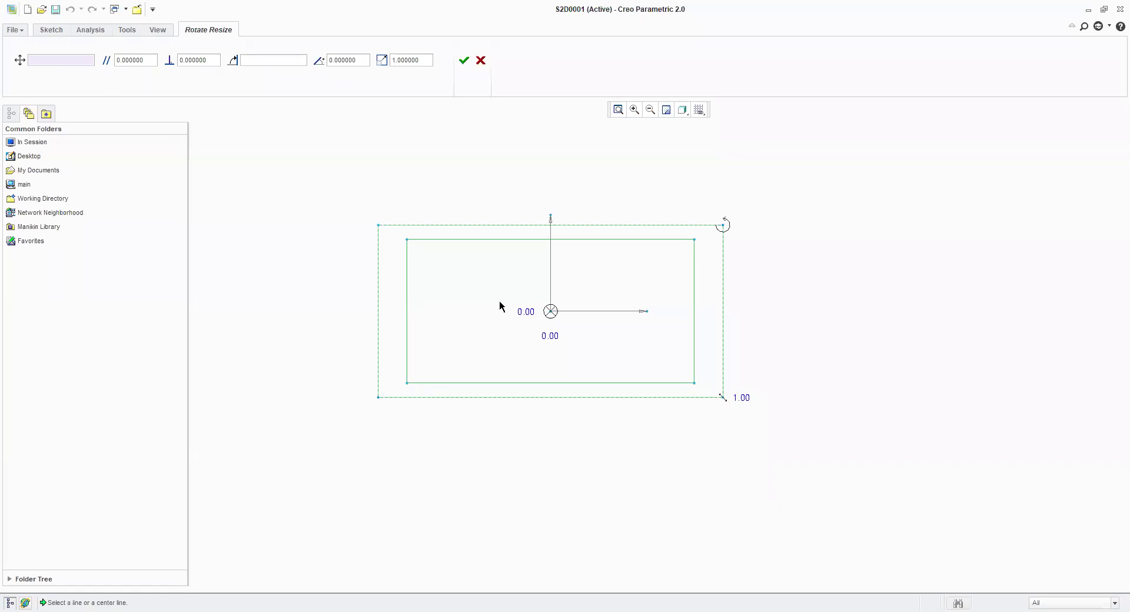
{"action": "scroll", "coordinate": [540, 388], "scroll_direction": "up", "scroll_amount": 2}
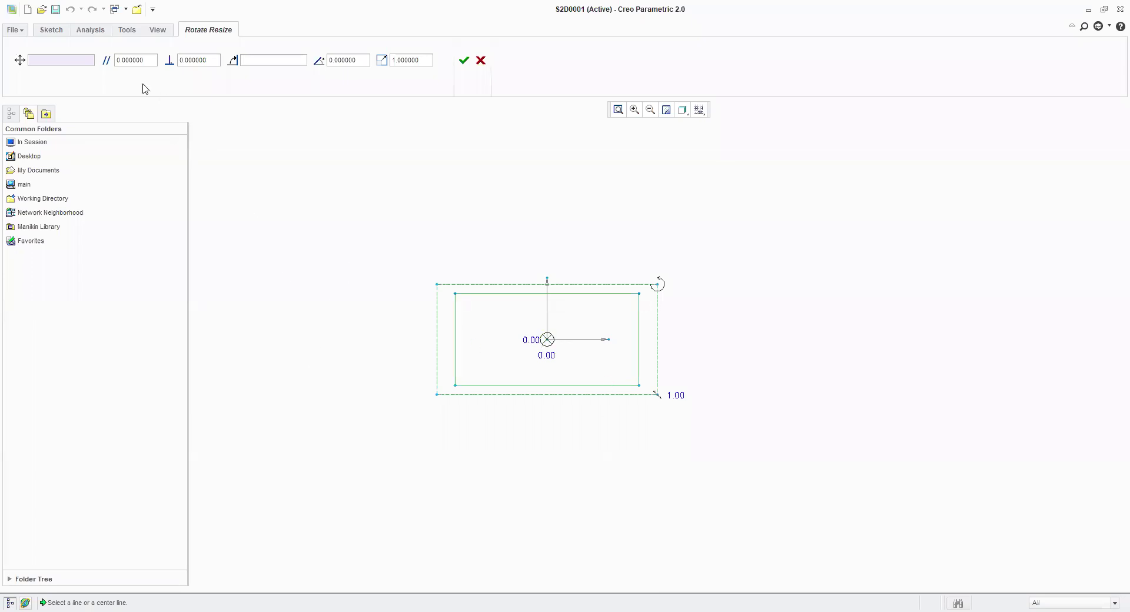
{"action": "left_click", "coordinate": [149, 60]}
{"action": "type", "text": "2"}
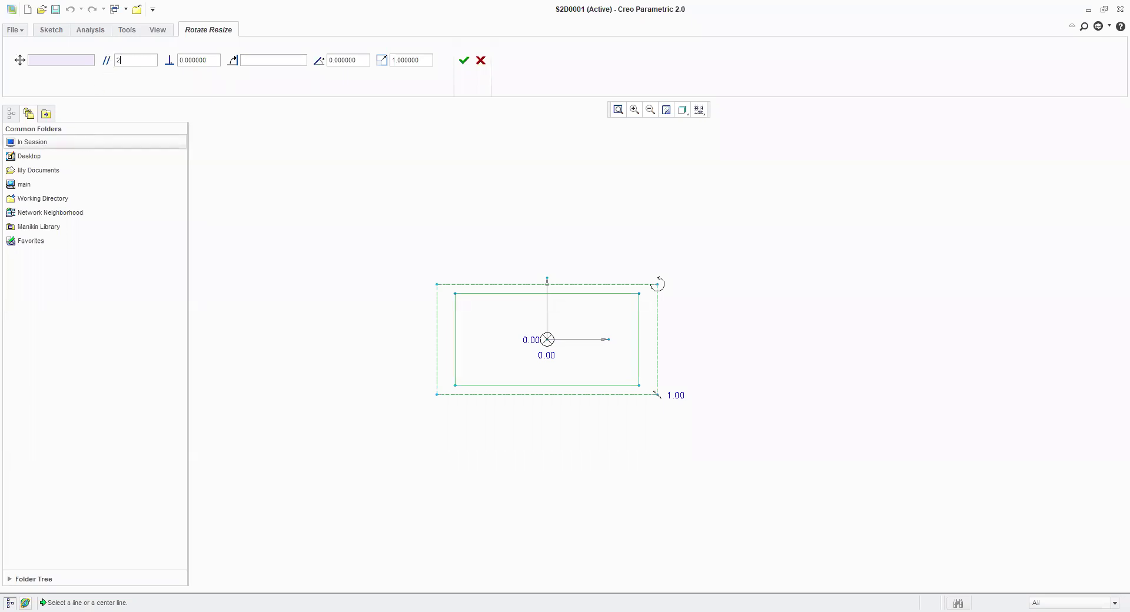
{"action": "type", "text": "0"}
{"action": "key", "text": "Return"}
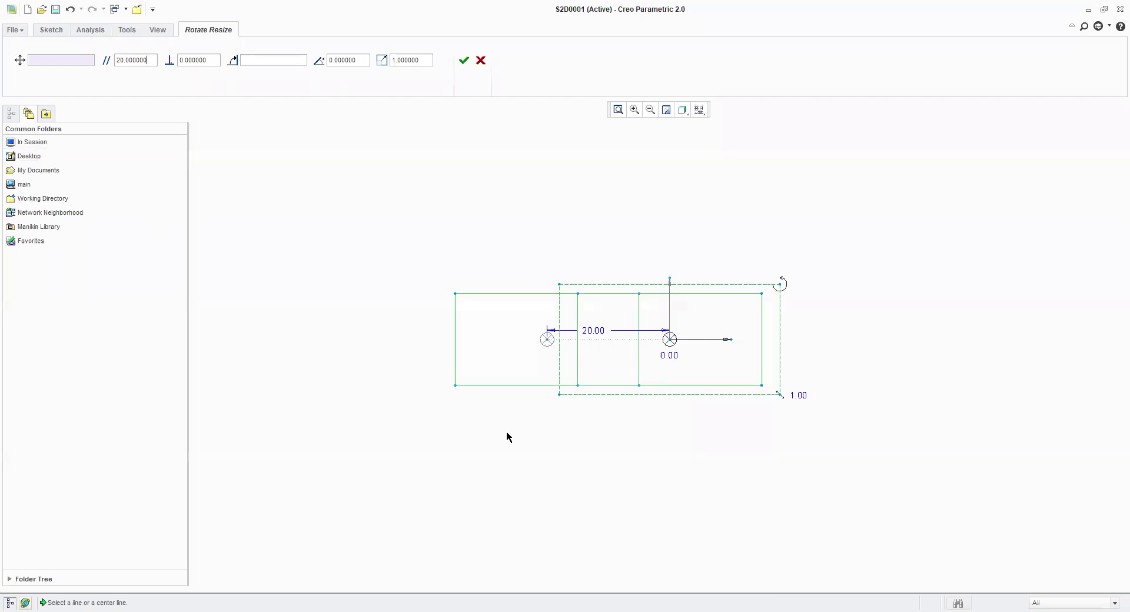
- Change the rectangle's horizontal translation to 50
{"action": "left_click_drag", "start_coordinate": [152, 59], "coordinate": [104, 61]}
{"action": "type", "text": "50"}
{"action": "key", "text": "Return"}
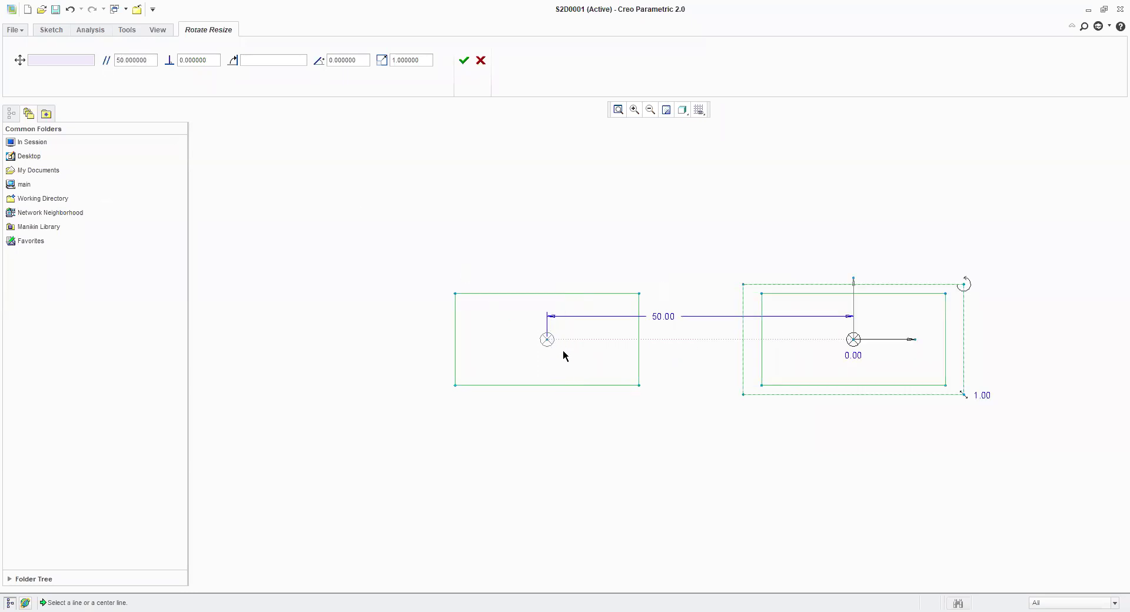
{"action": "middle_click_drag", "start_coordinate": [685, 366], "coordinate": [582, 329]}
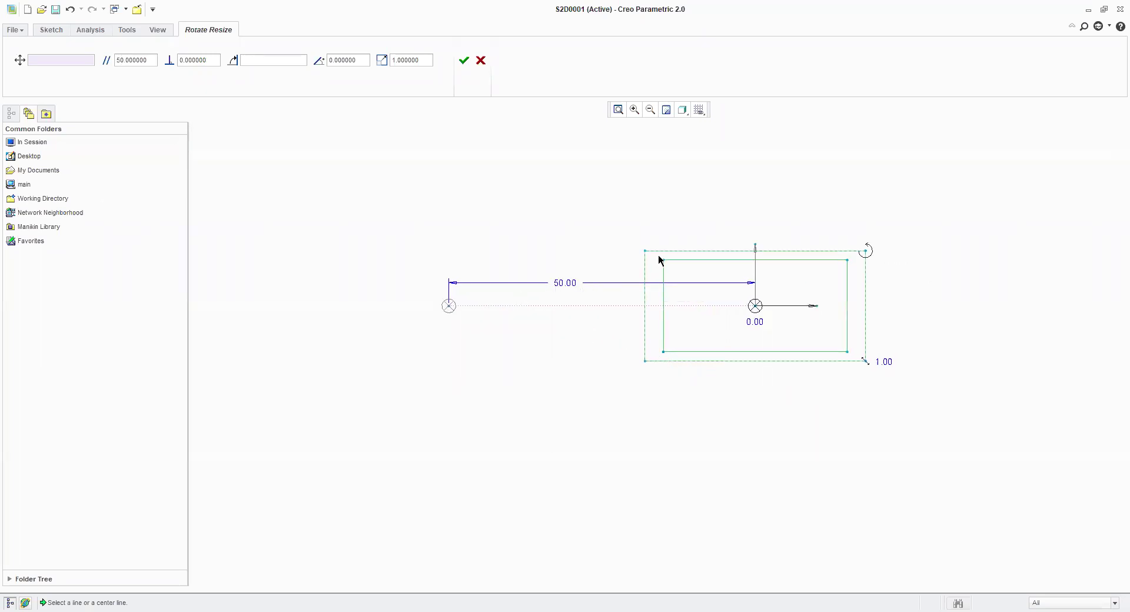
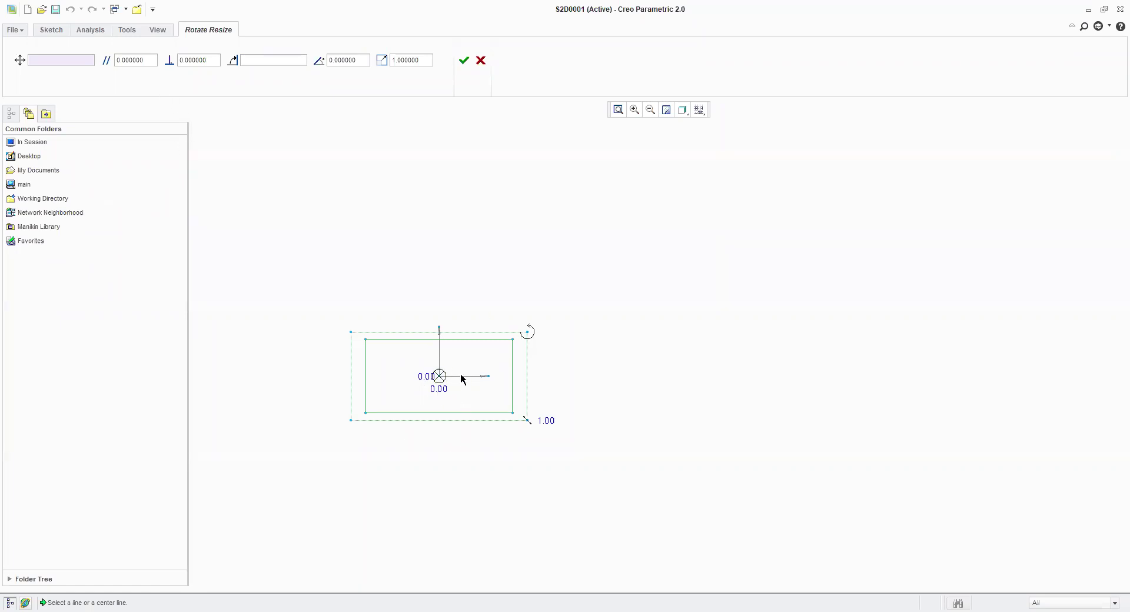
- Translate the rectangle 50 horizontally and 30 vertically upward, and apply the move
{"action": "double_click", "coordinate": [142, 61]}
{"action": "type", "text": "50"}
{"action": "key", "text": "Return"}
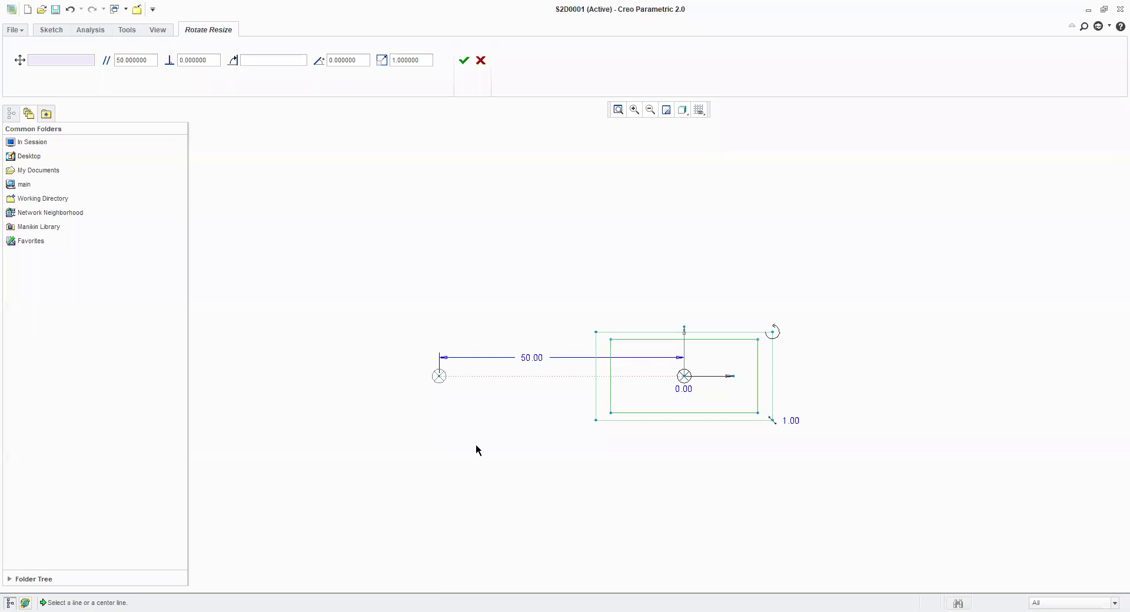
{"action": "middle_click_drag", "start_coordinate": [475, 440], "coordinate": [469, 468]}
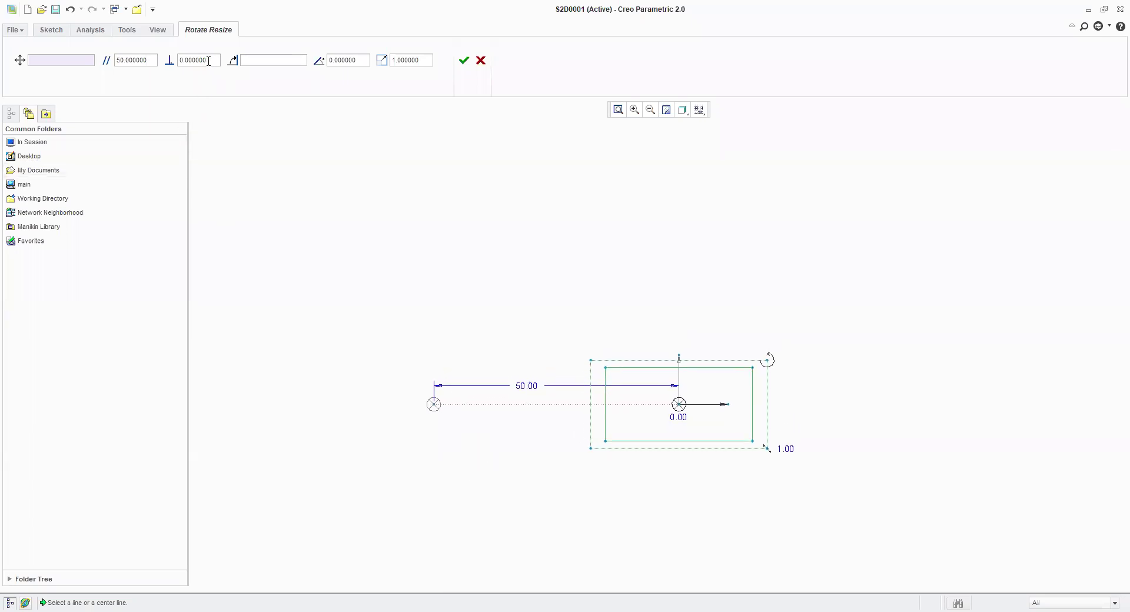
{"action": "left_click_drag", "start_coordinate": [209, 60], "coordinate": [178, 62]}
{"action": "type", "text": "3"}
{"action": "key", "text": "Return"}
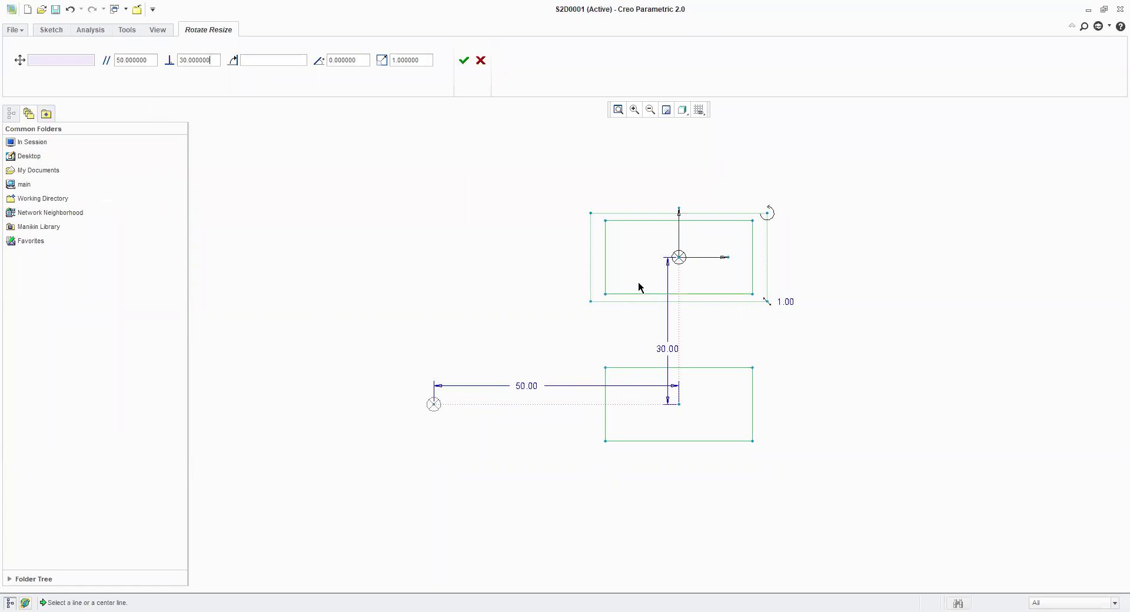
{"action": "middle_click", "coordinate": [337, 310]}
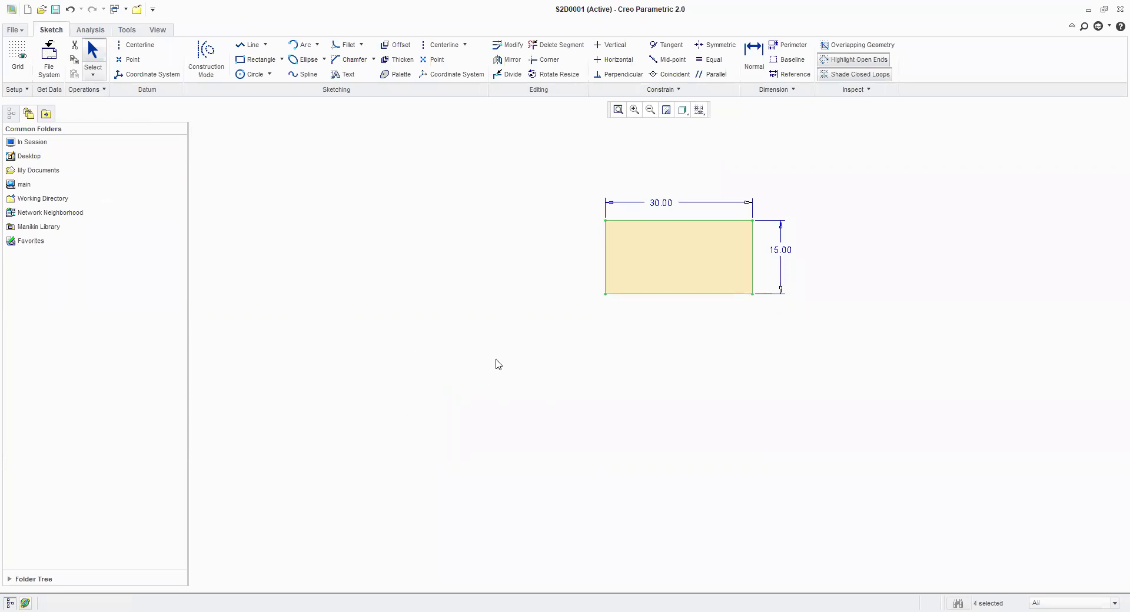
- Rotate the whole rectangle with its dimensions by 90 degrees using Rotate Resize
{"action": "left_click_drag", "start_coordinate": [556, 169], "coordinate": [883, 352]}
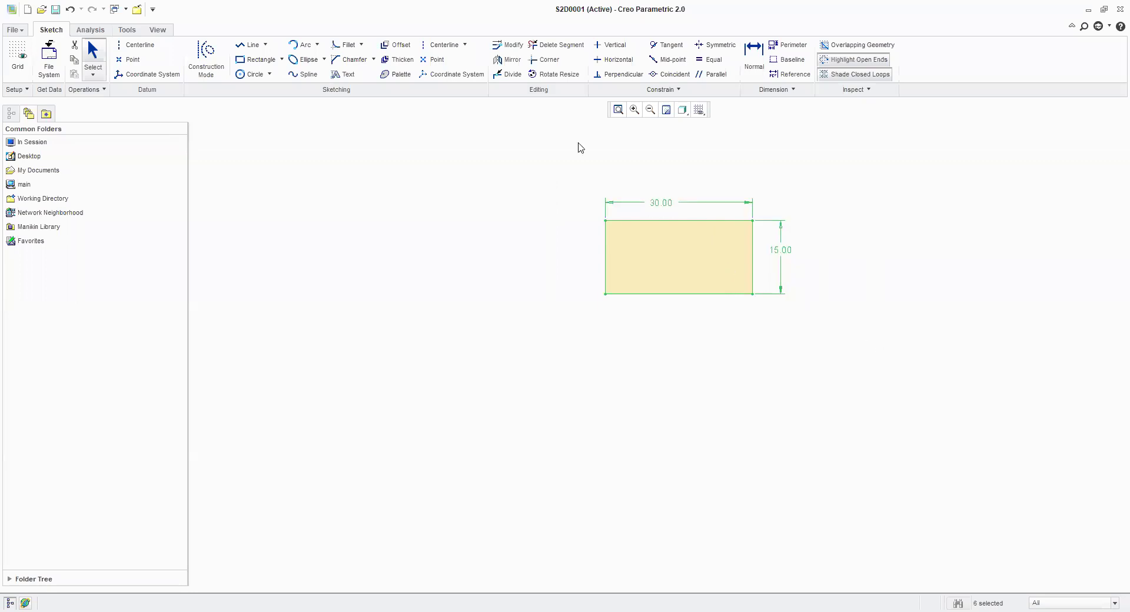
{"action": "left_click", "coordinate": [554, 76]}
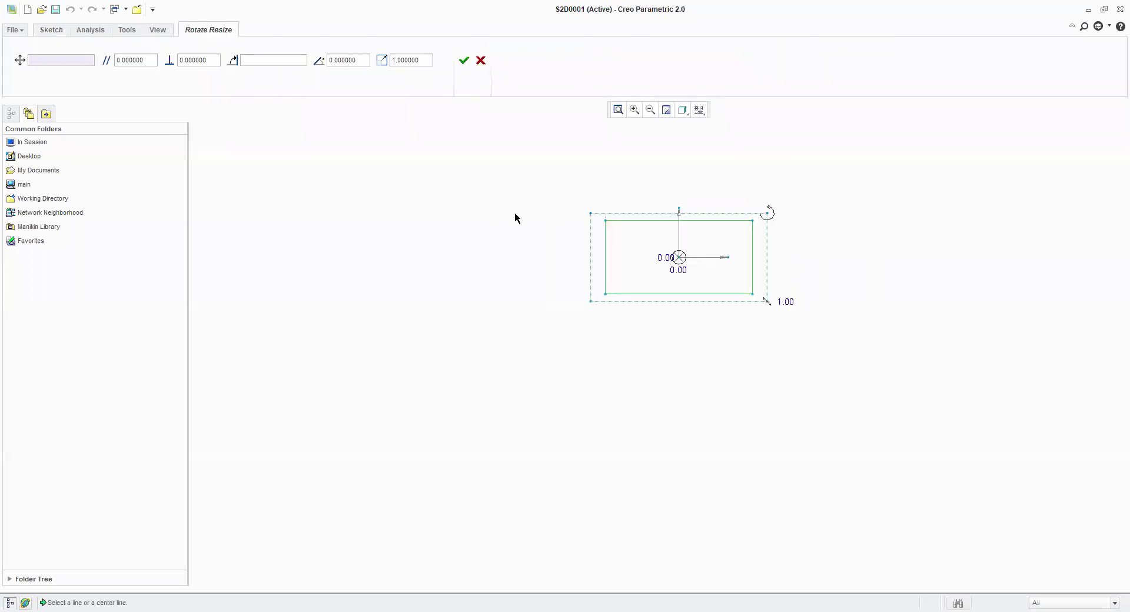
{"action": "left_click_drag", "start_coordinate": [678, 279], "coordinate": [530, 317]}
{"action": "scroll", "coordinate": [530, 317], "scroll_direction": "up", "scroll_amount": 3}
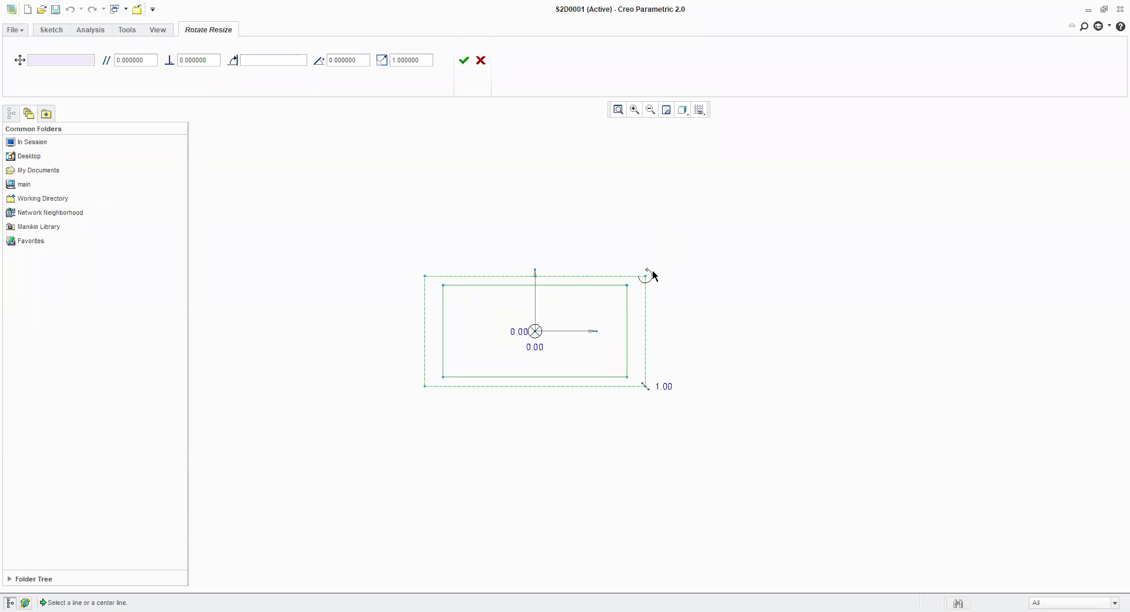
{"action": "mouse_move", "coordinate": [651, 275]}
{"action": "left_mouse_down"}
{"action": "mouse_move", "coordinate": [565, 199]}
{"action": "mouse_move", "coordinate": [474, 184]}
{"action": "mouse_move", "coordinate": [425, 211]}
{"action": "mouse_move", "coordinate": [416, 287]}
{"action": "mouse_move", "coordinate": [443, 257]}
{"action": "mouse_move", "coordinate": [625, 267]}
{"action": "mouse_move", "coordinate": [632, 286]}
{"action": "left_mouse_up"}
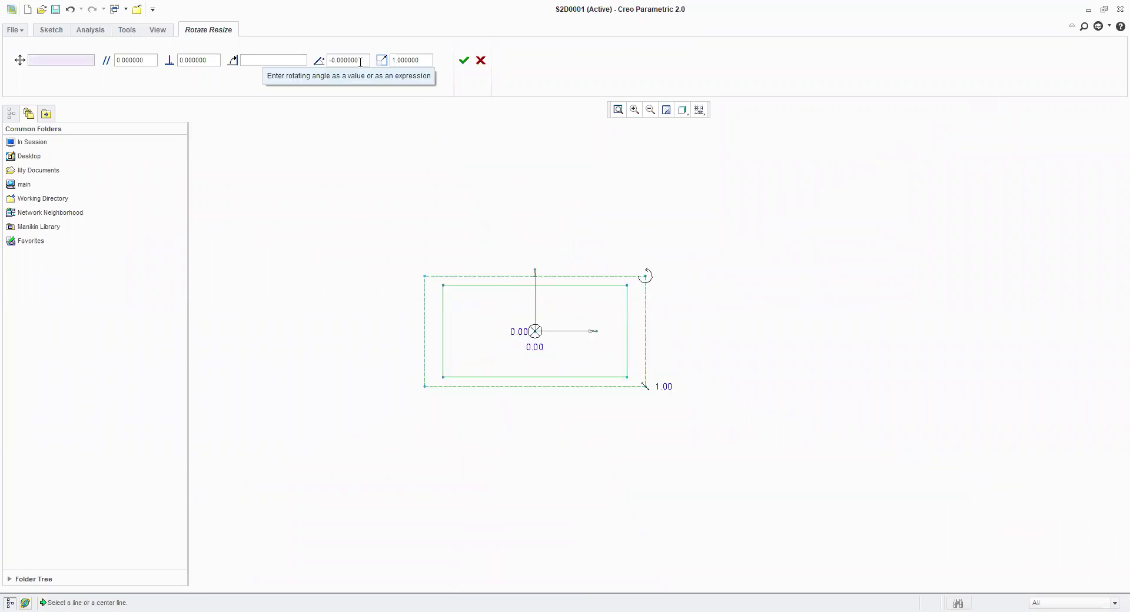
{"action": "left_click_drag", "start_coordinate": [361, 61], "coordinate": [328, 61]}
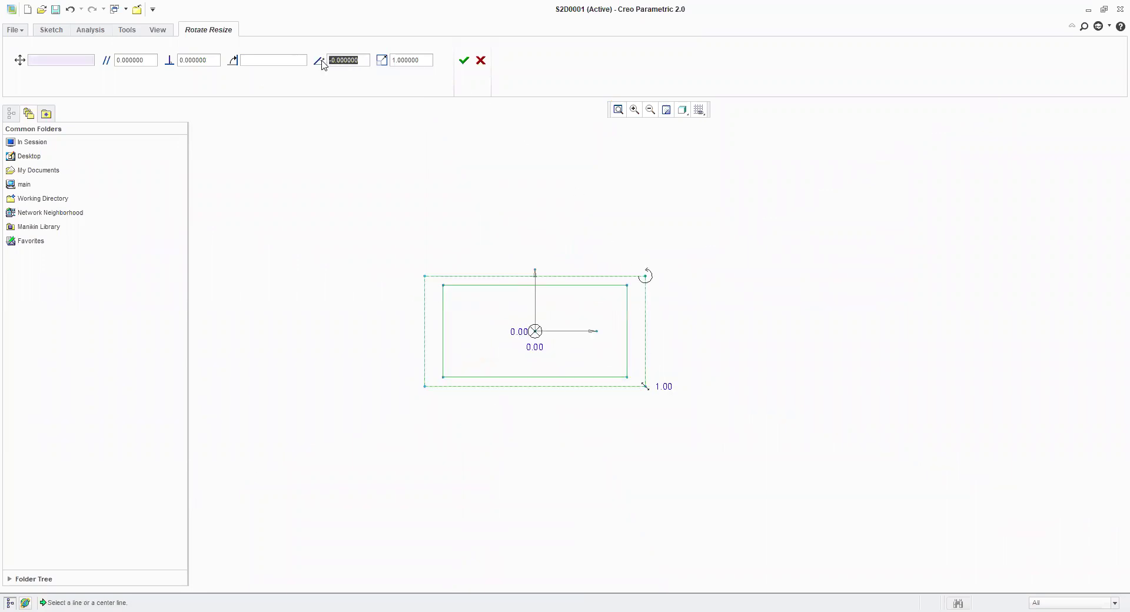
{"action": "type", "text": "90"}
{"action": "key", "text": "Return"}
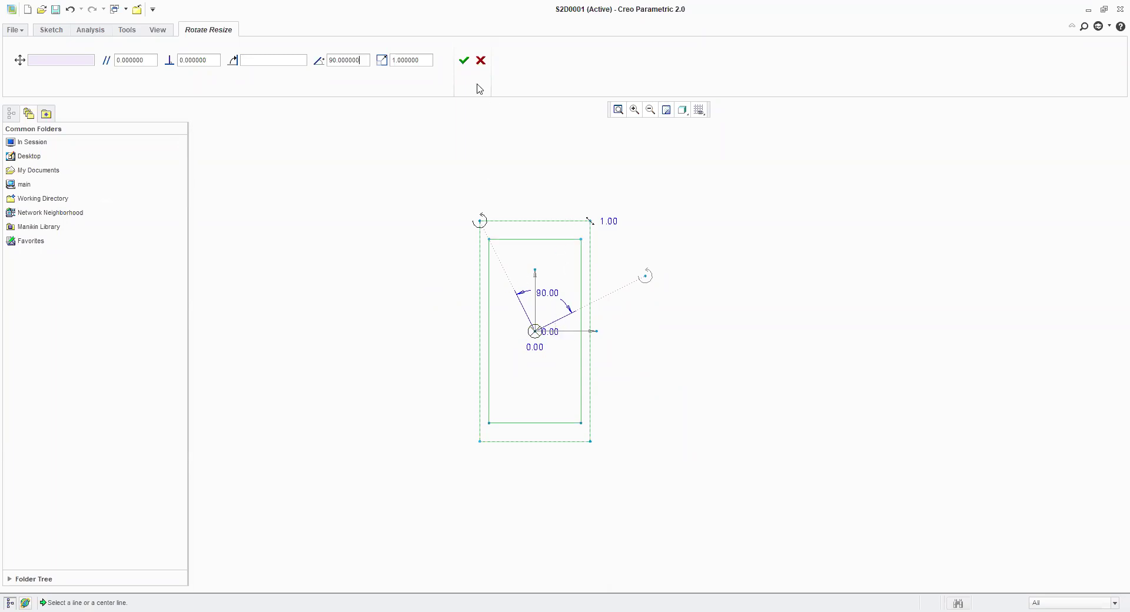
{"action": "left_click", "coordinate": [464, 61]}
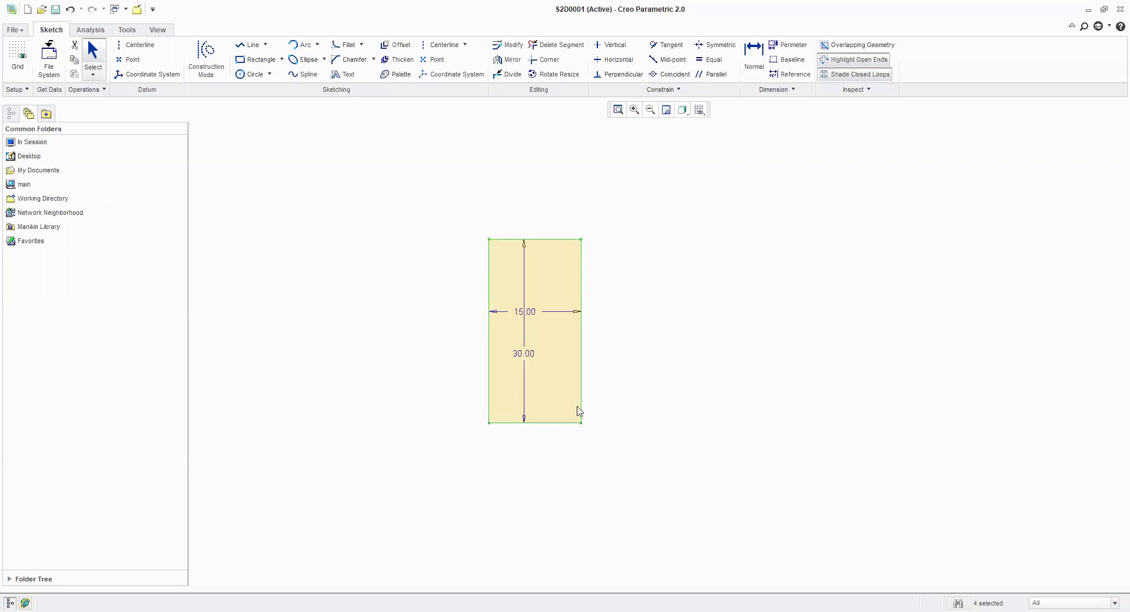
- Move the rectangle's 30 dimension outside its left side and the 15 dimension above its top edge
{"action": "left_click_drag", "start_coordinate": [530, 356], "coordinate": [443, 346]}
{"action": "left_click_drag", "start_coordinate": [522, 316], "coordinate": [529, 211]}
{"action": "left_click", "coordinate": [656, 267]}
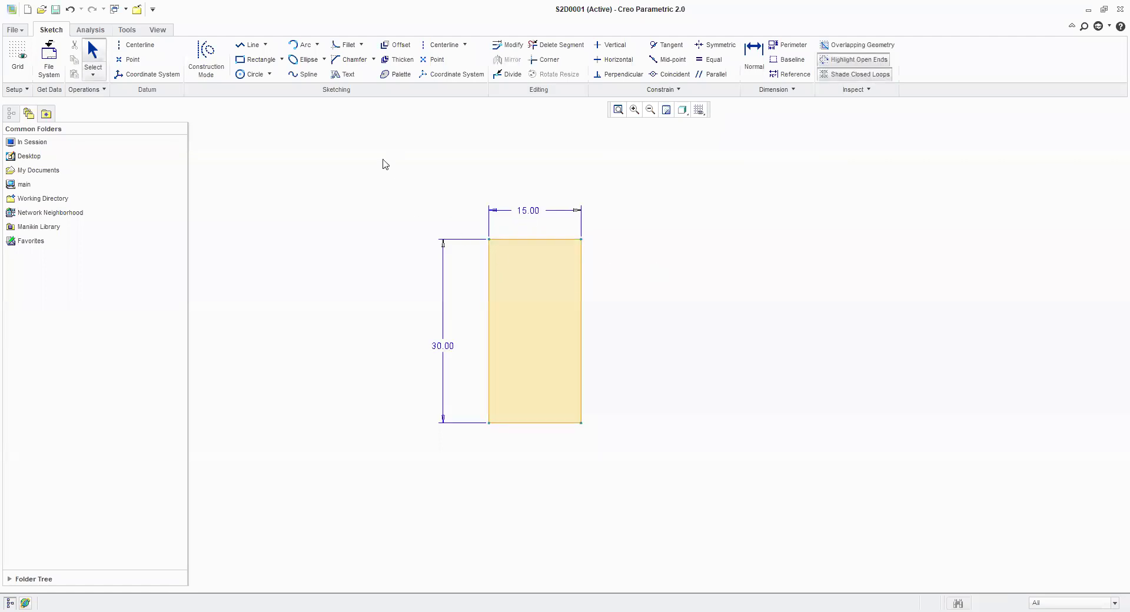
- Scale the rectangle with its dimensions by a factor of 2 using Rotate Resize
{"action": "mouse_move", "coordinate": [378, 155]}
{"action": "left_mouse_down"}
{"action": "mouse_move", "coordinate": [603, 439]}
{"action": "mouse_move", "coordinate": [637, 463]}
{"action": "left_mouse_up"}
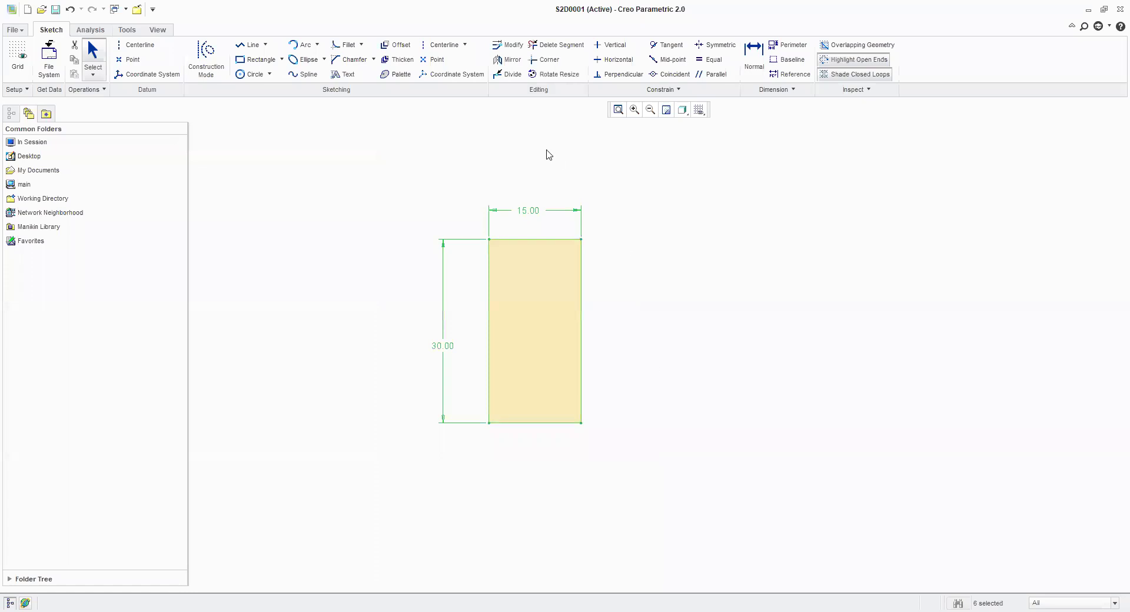
{"action": "left_click", "coordinate": [556, 74]}
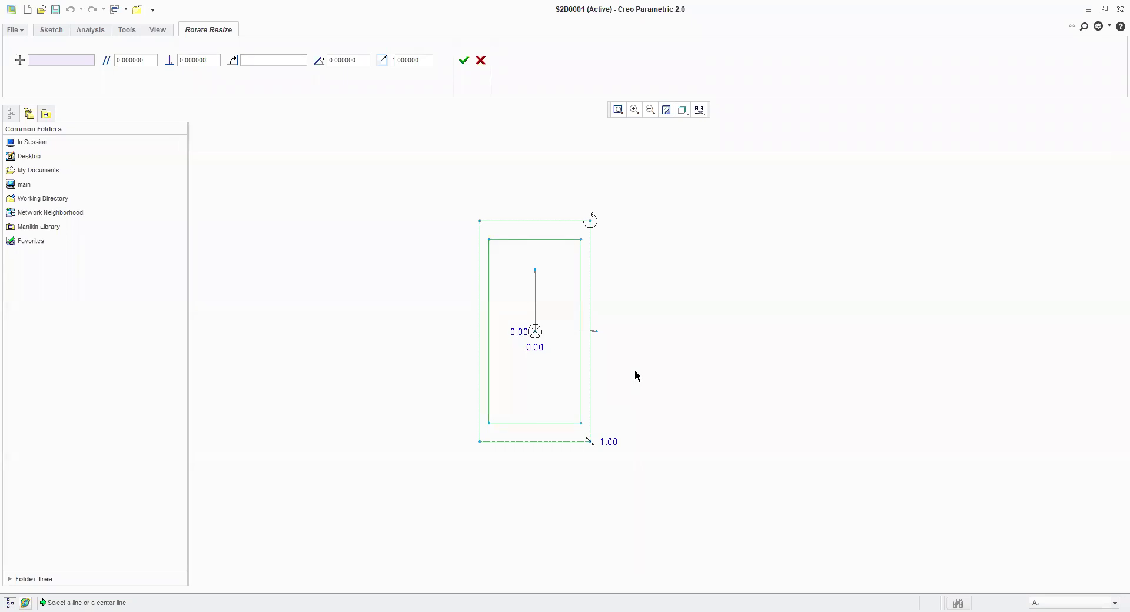
{"action": "double_click", "coordinate": [392, 60]}
{"action": "type", "text": "2"}
{"action": "key", "text": "Return"}
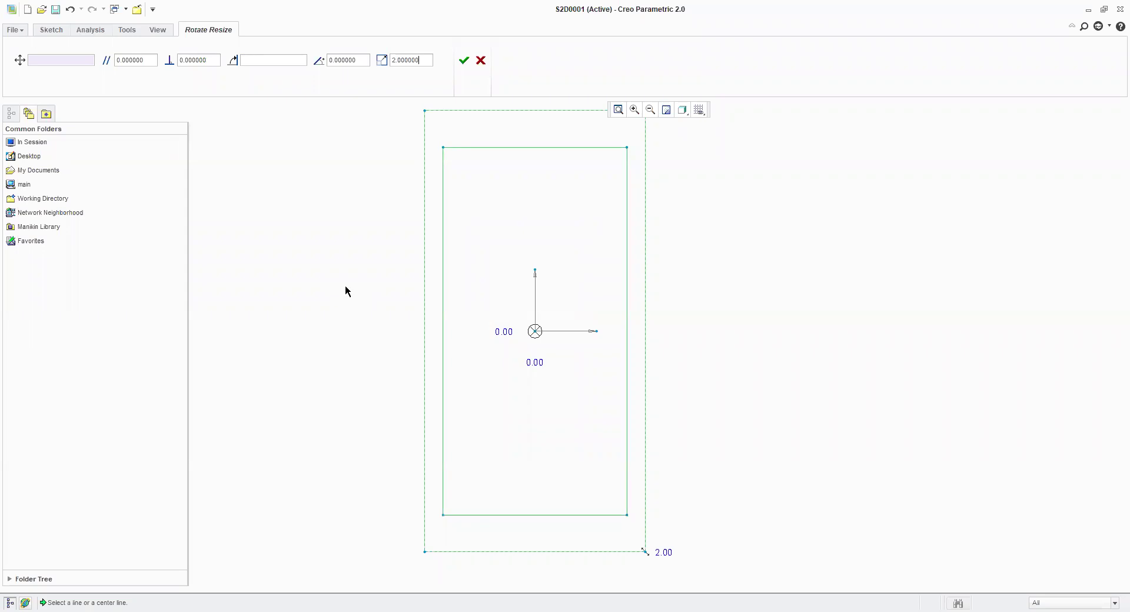
{"action": "left_click", "coordinate": [464, 60]}
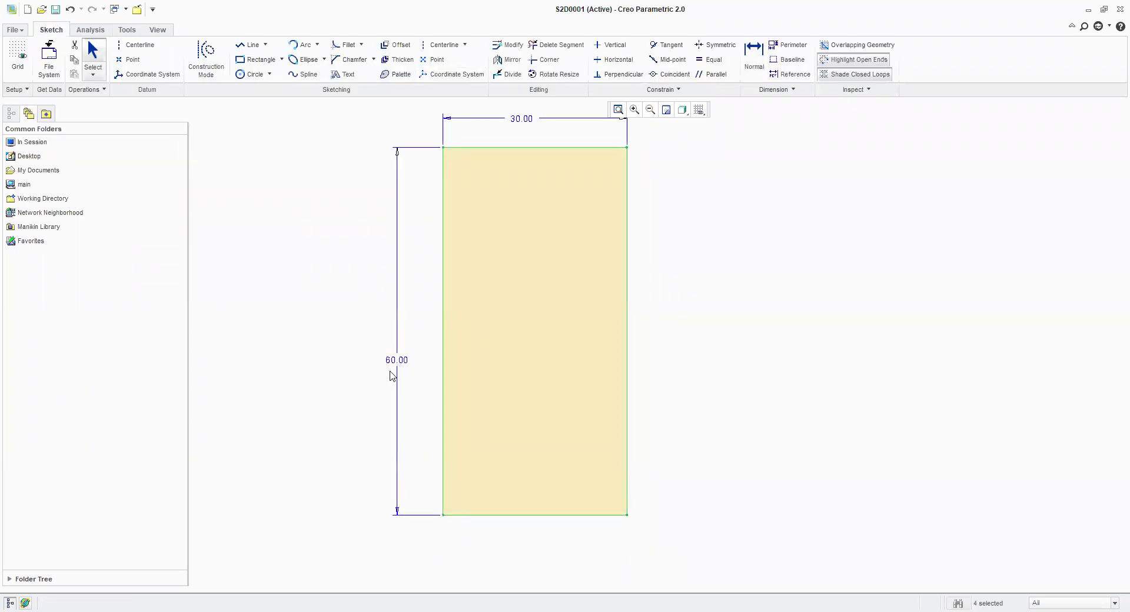
- Scale the whole rectangle with its dimensions by a factor of 0.5 using Rotate Resize, and clear the selection
{"action": "scroll", "coordinate": [369, 381], "scroll_direction": "down", "scroll_amount": 1}
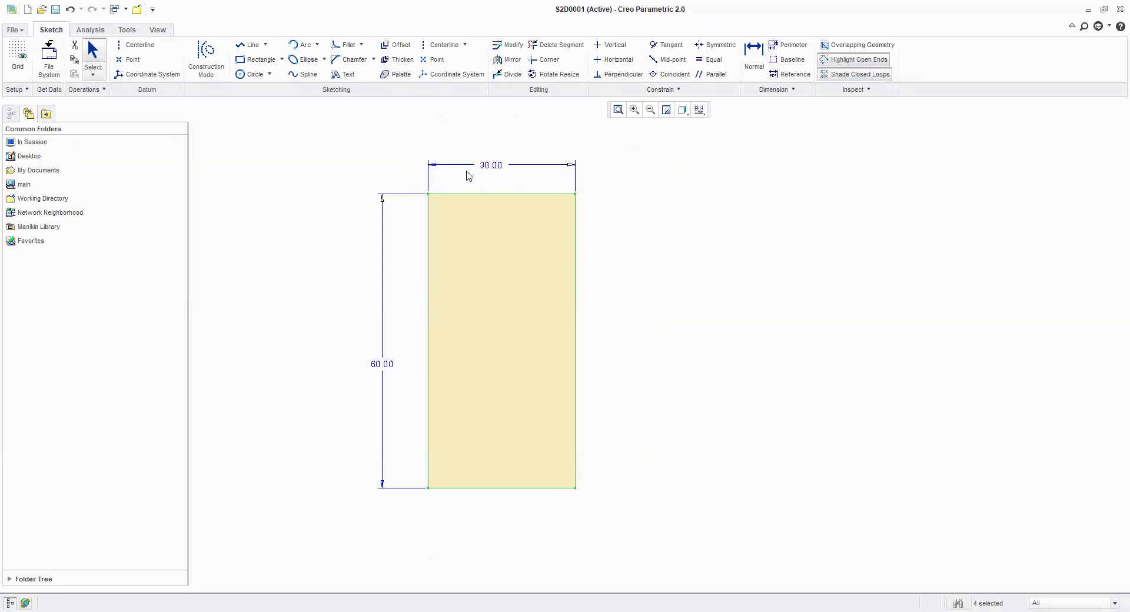
{"action": "left_click_drag", "start_coordinate": [339, 145], "coordinate": [645, 506]}
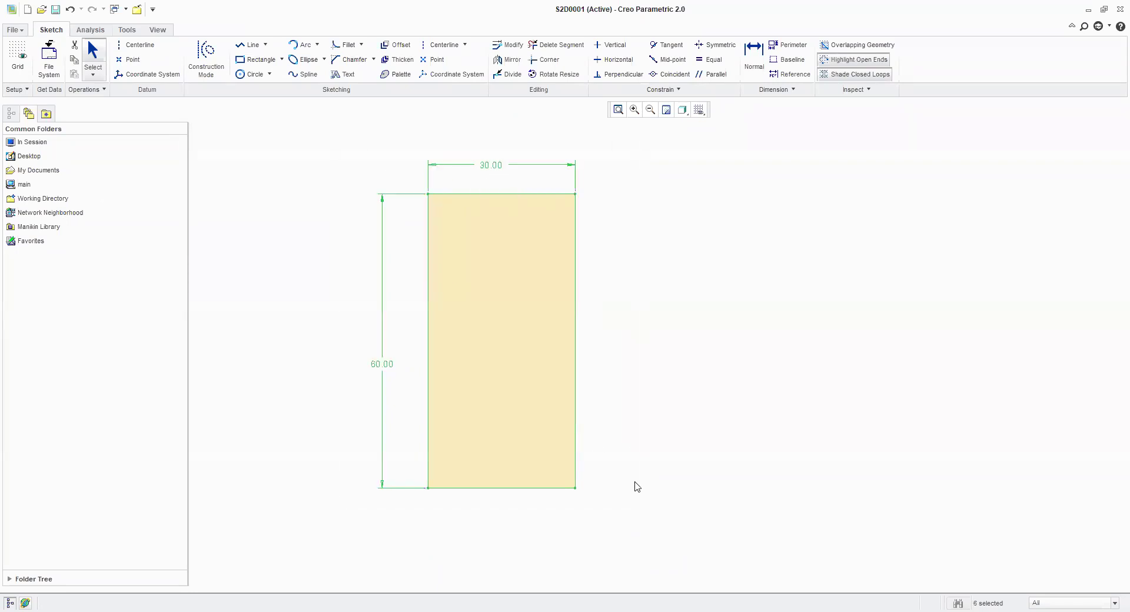
{"action": "left_click", "coordinate": [552, 75]}
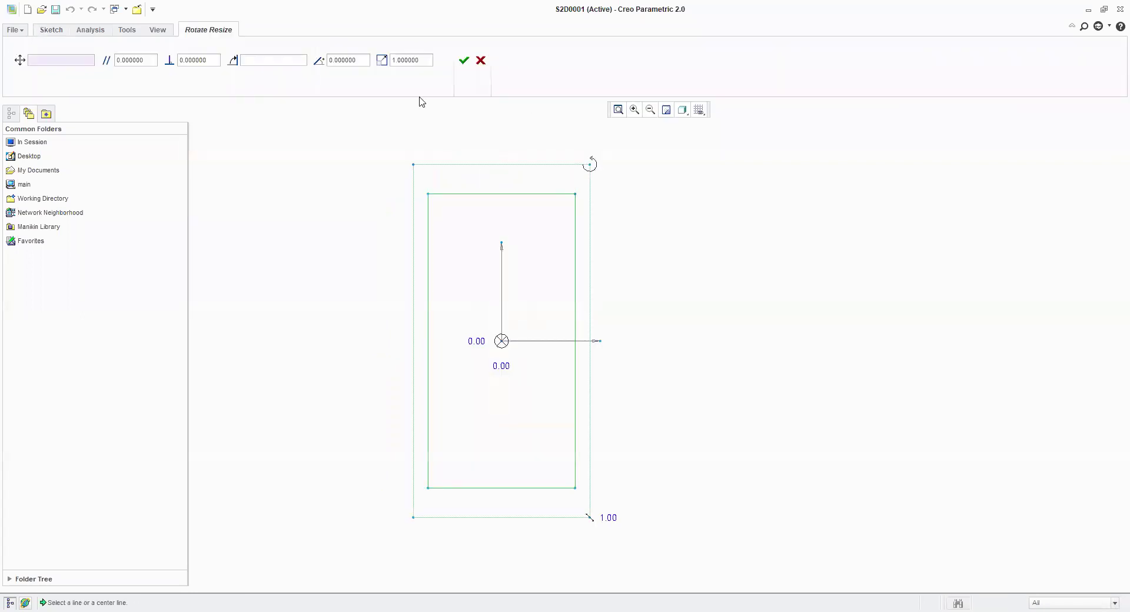
{"action": "double_click", "coordinate": [422, 60]}
{"action": "key", "text": "BackSpace"}
{"action": "type", "text": ".5"}
{"action": "key", "text": "Return"}
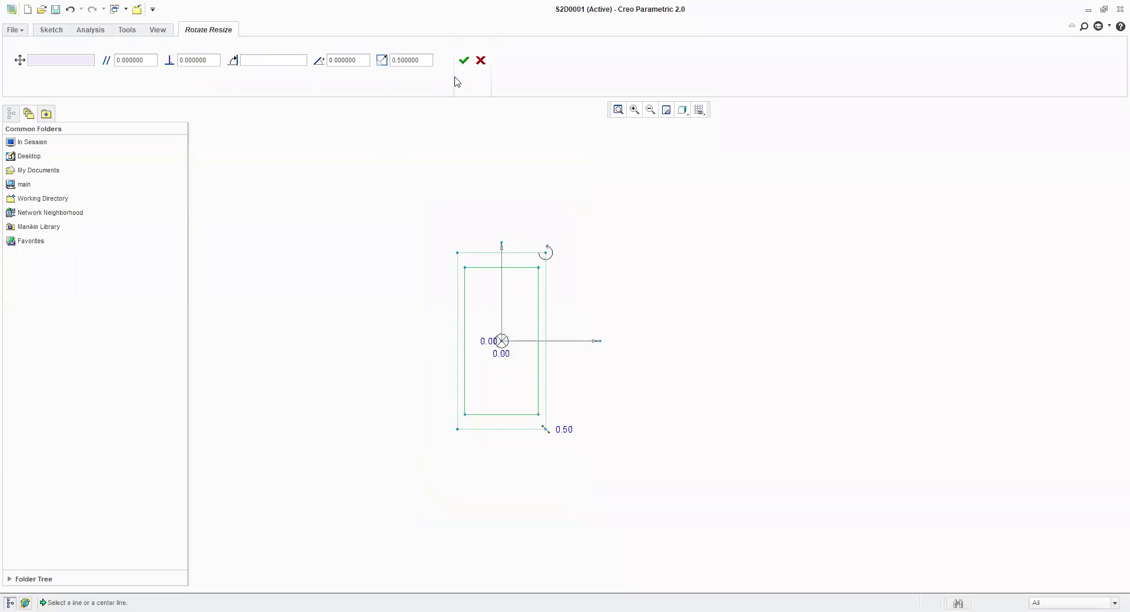
{"action": "left_click", "coordinate": [463, 60]}
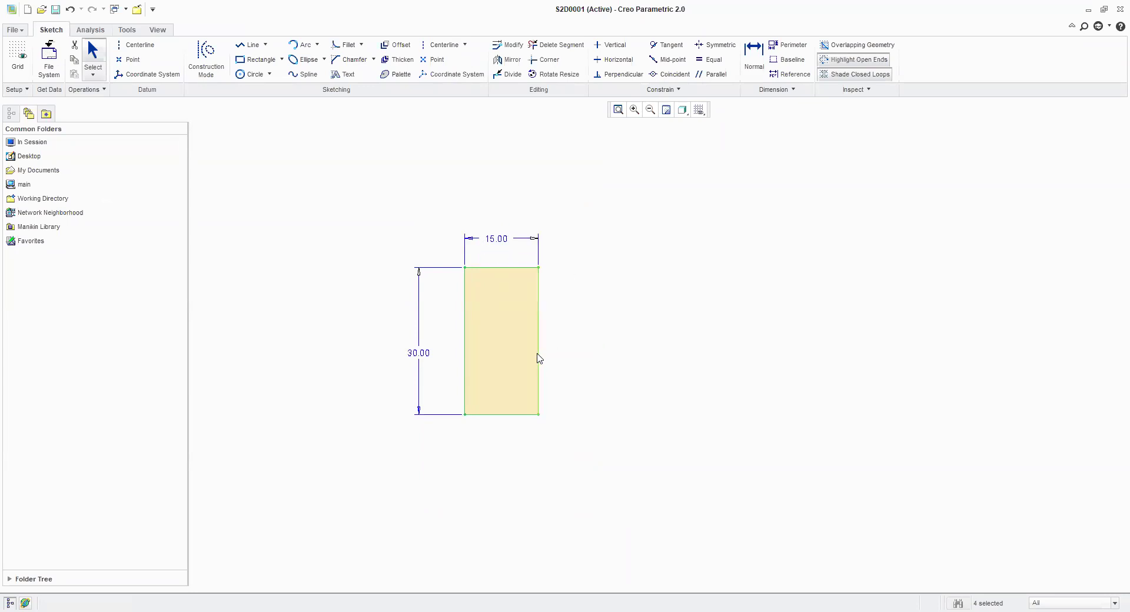
{"action": "scroll", "coordinate": [538, 358], "scroll_direction": "down", "scroll_amount": 4}
{"action": "left_click", "coordinate": [617, 335]}
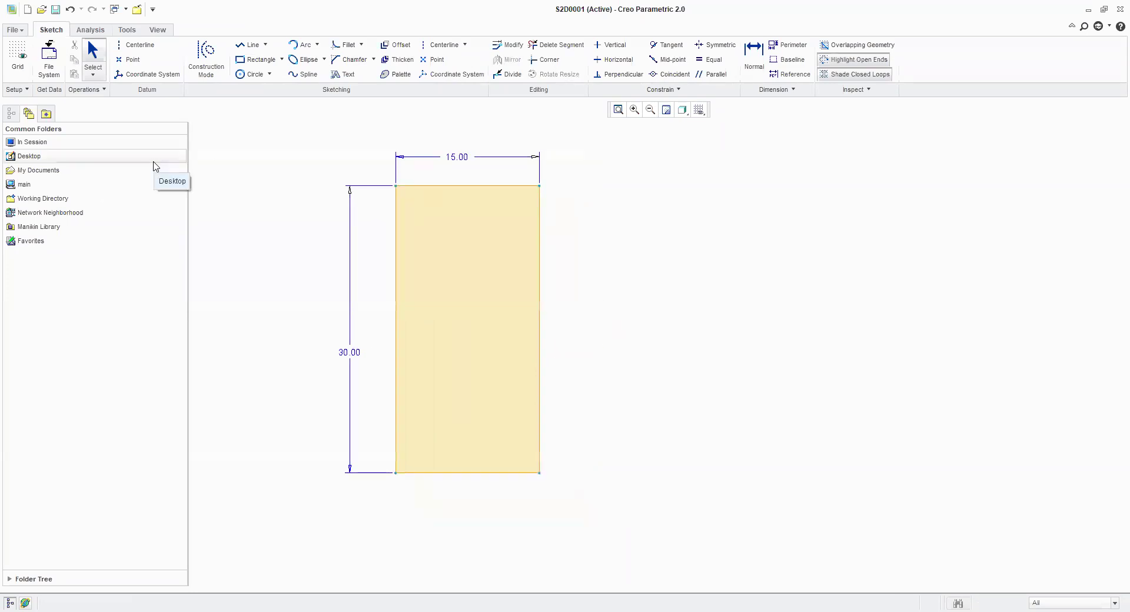
- Select only the geometric entities of the sketch with the All Geometry selection option
{"action": "left_click", "coordinate": [97, 76]}
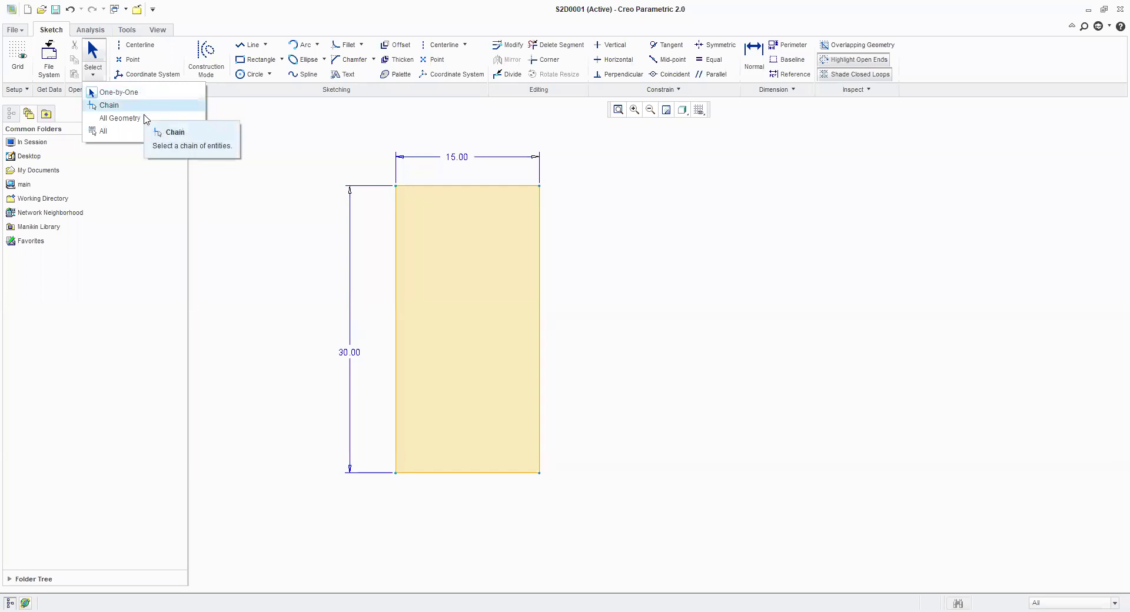
{"action": "left_click", "coordinate": [328, 160]}
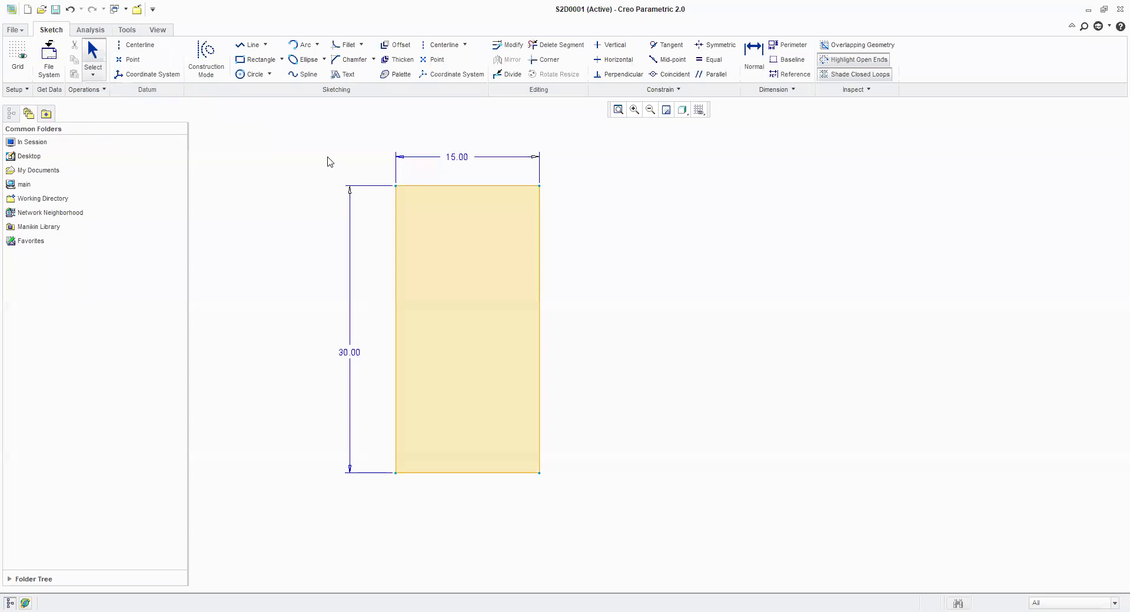
{"action": "left_click", "coordinate": [93, 75]}
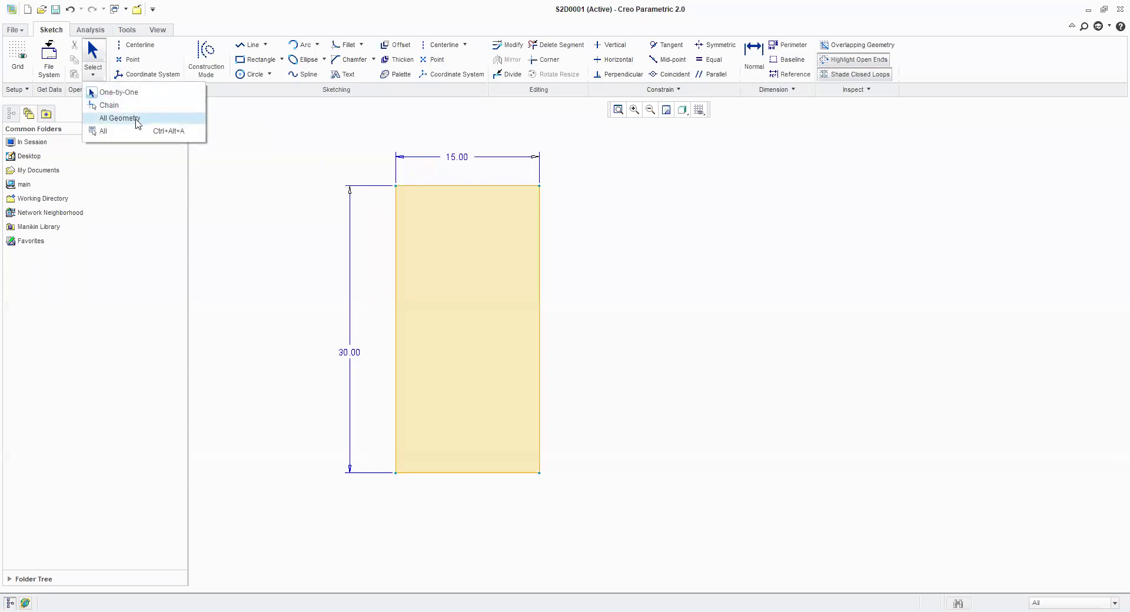
{"action": "left_click", "coordinate": [137, 119]}
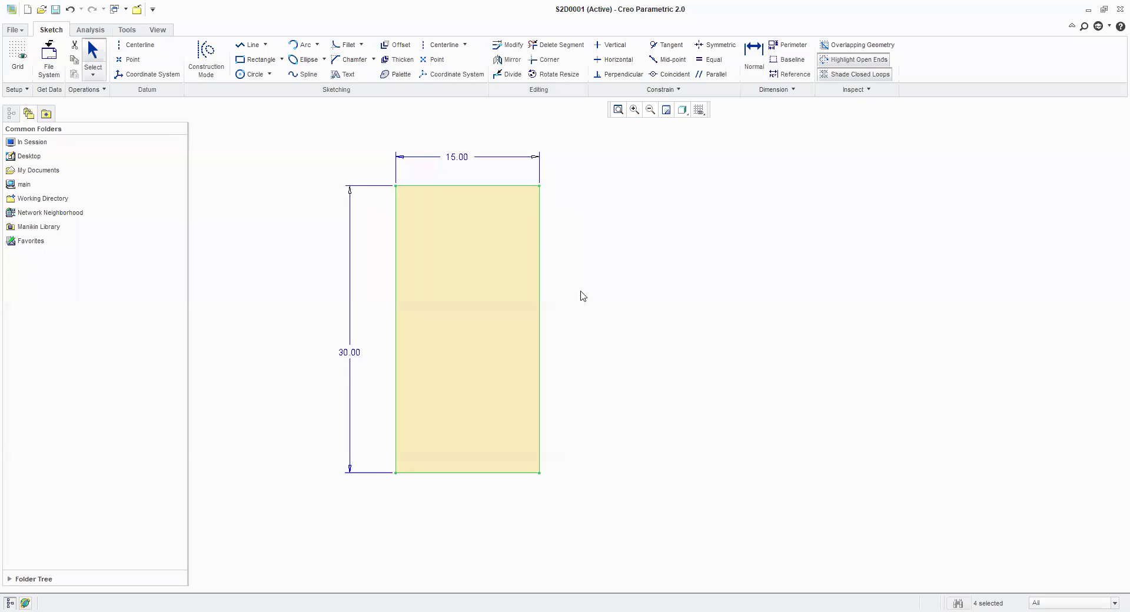
- Turn on the display of sketch constraints and reselect all the geometry, clearing the selection when done
{"action": "left_click", "coordinate": [699, 110]}
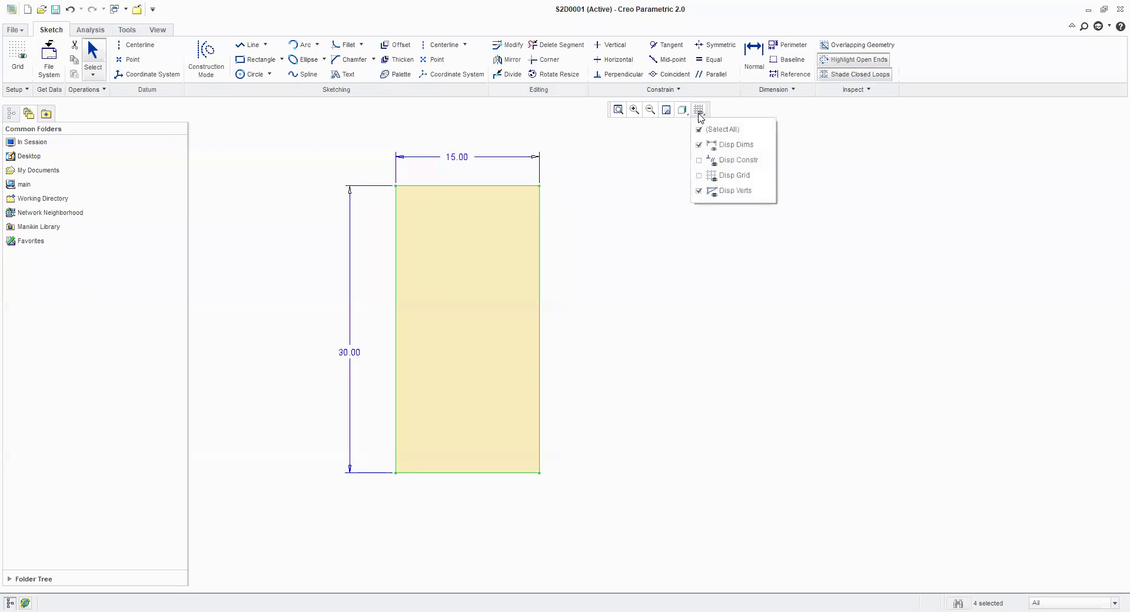
{"action": "left_click", "coordinate": [736, 161]}
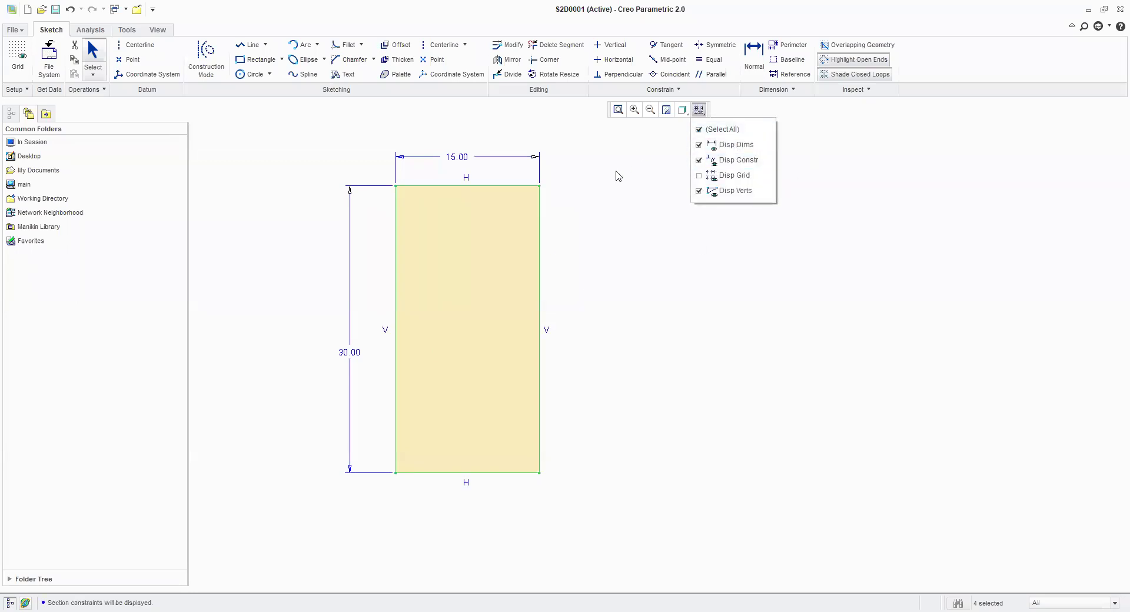
{"action": "left_click", "coordinate": [93, 74]}
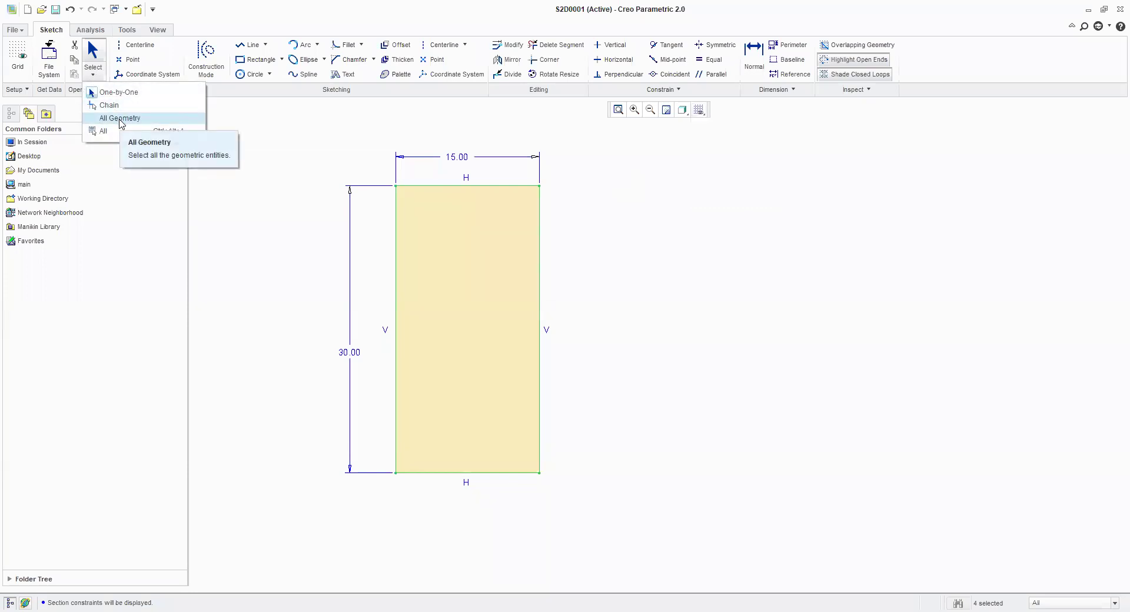
{"action": "left_click", "coordinate": [121, 119]}
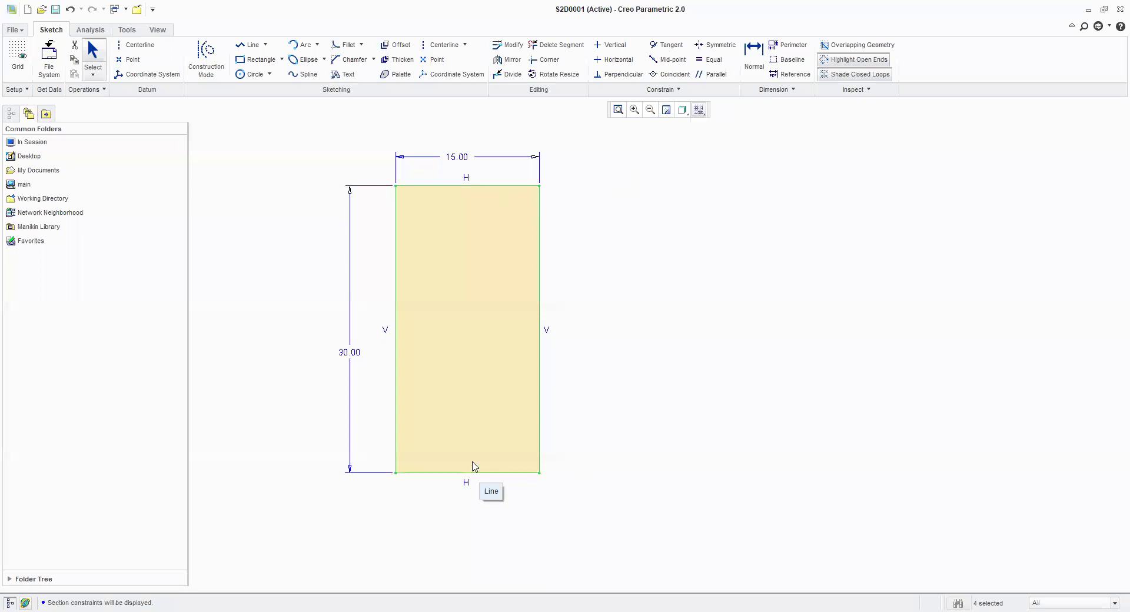
{"action": "left_click", "coordinate": [242, 193]}
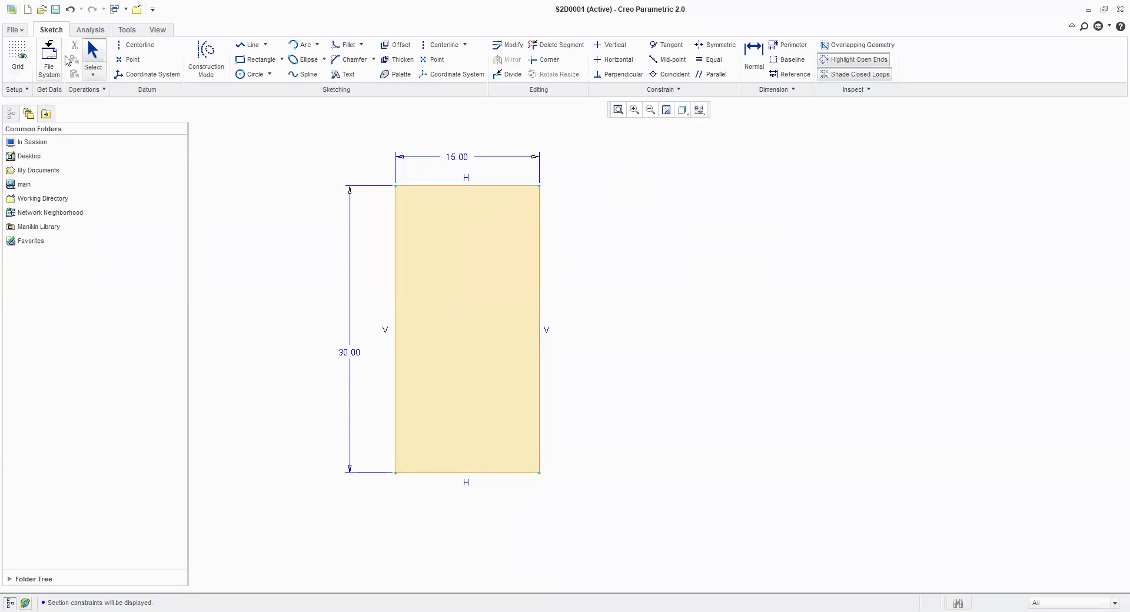
- Select every item in the section with the All option, and clear the selection
{"action": "left_click", "coordinate": [93, 74]}
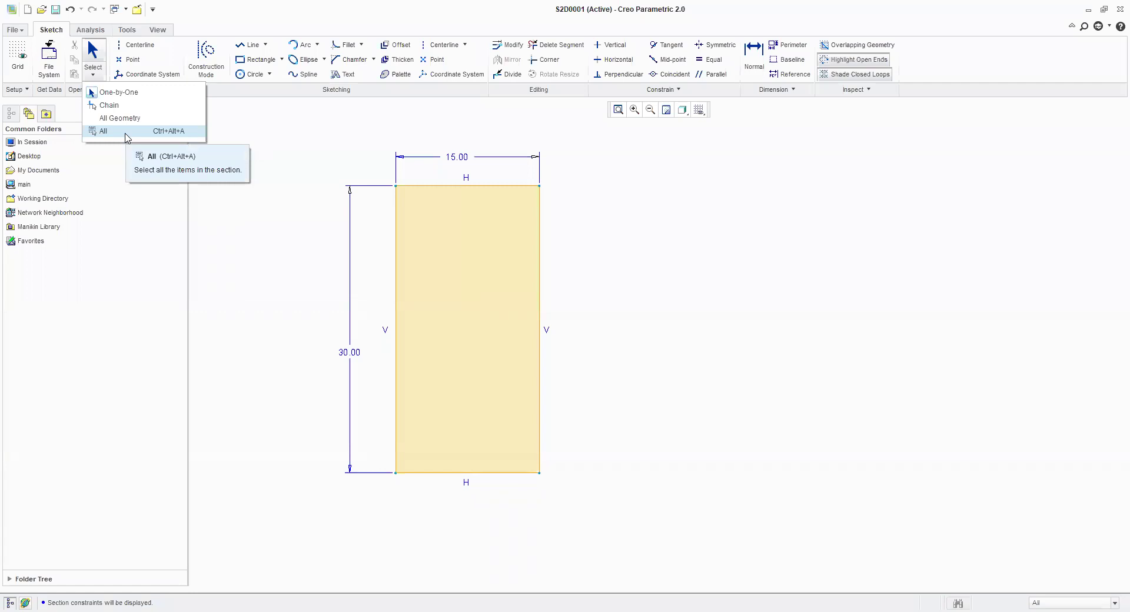
{"action": "left_click", "coordinate": [126, 132]}
{"action": "left_click", "coordinate": [301, 123]}
- Select the rectangle's edges as a chain starting from its top edge, and clear the selection
{"action": "left_click", "coordinate": [93, 74]}
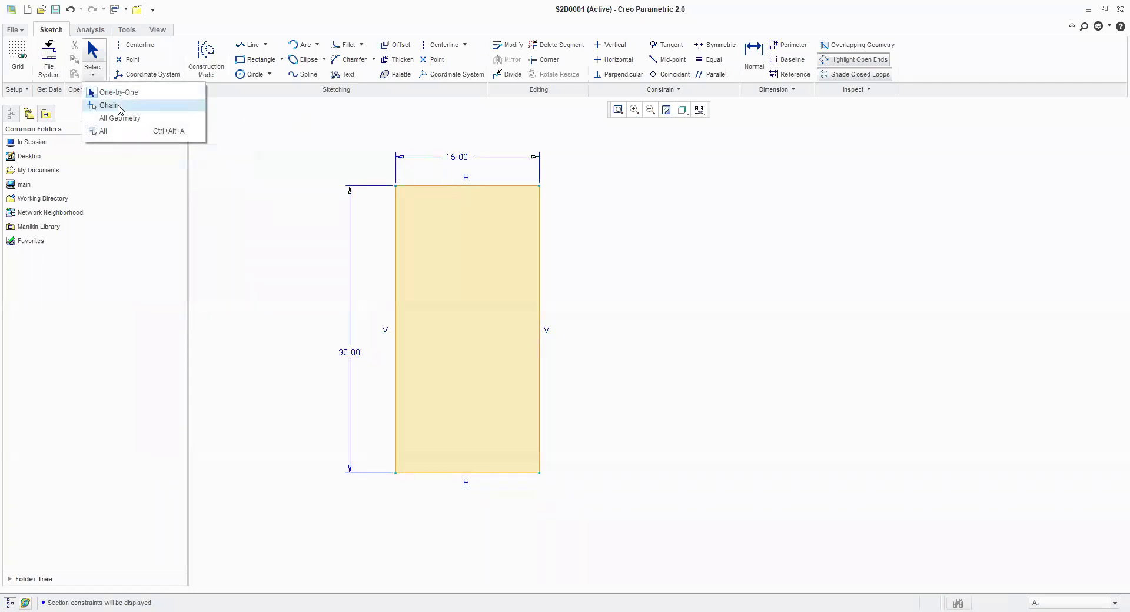
{"action": "left_click", "coordinate": [119, 107]}
{"action": "left_click", "coordinate": [423, 184]}
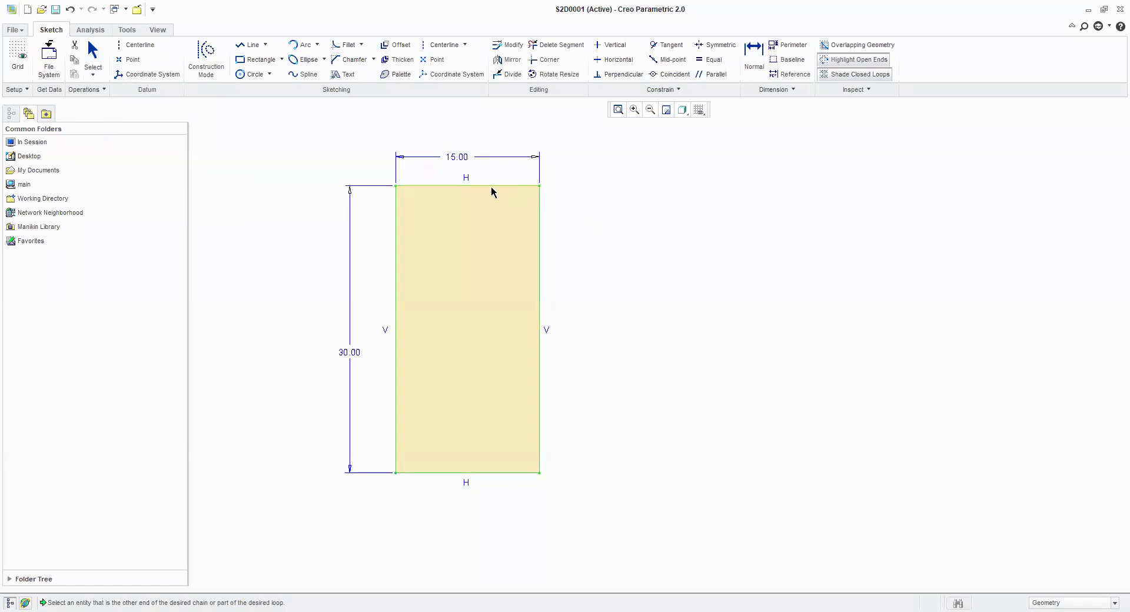
{"action": "left_click", "coordinate": [459, 186]}
{"action": "left_click", "coordinate": [298, 179]}
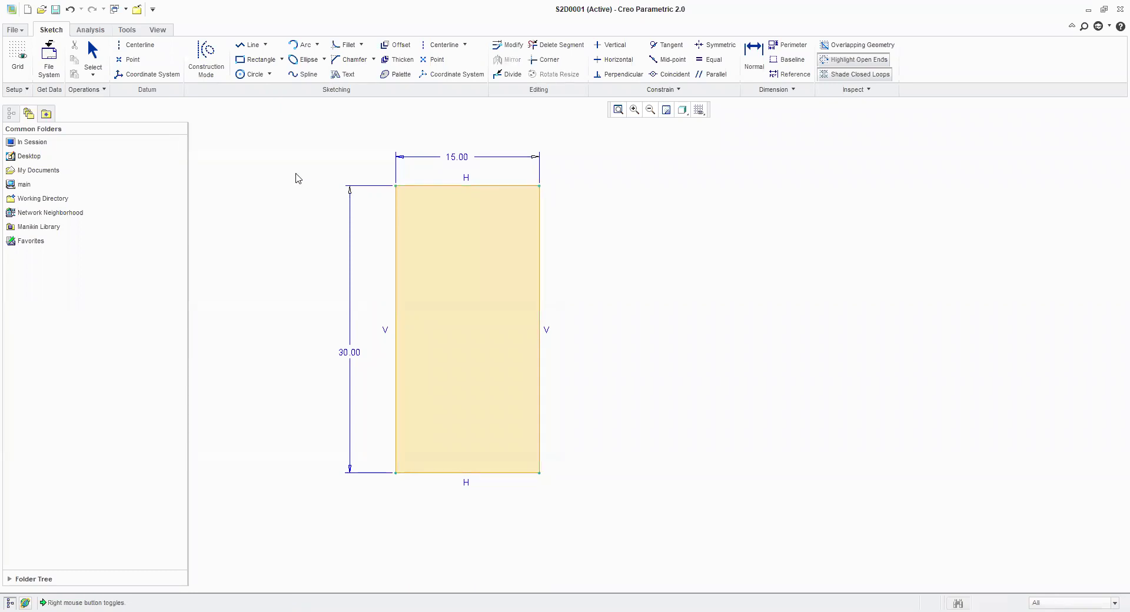
- Return to One-by-One selection, pick the rectangle's four sides together, and clear the selection
{"action": "left_click", "coordinate": [92, 70]}
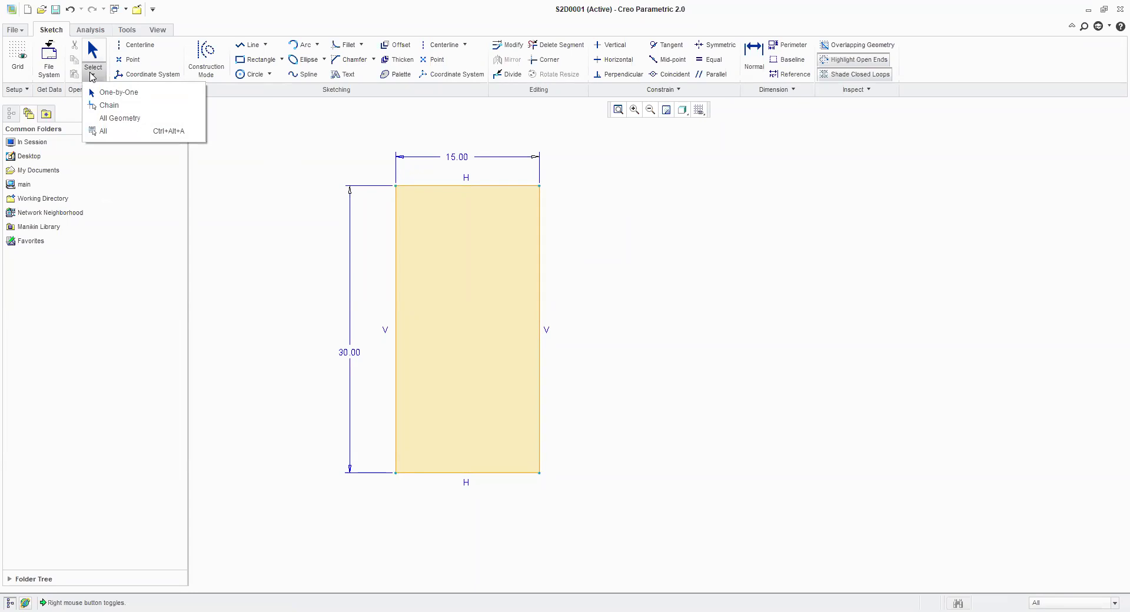
{"action": "left_click", "coordinate": [118, 94]}
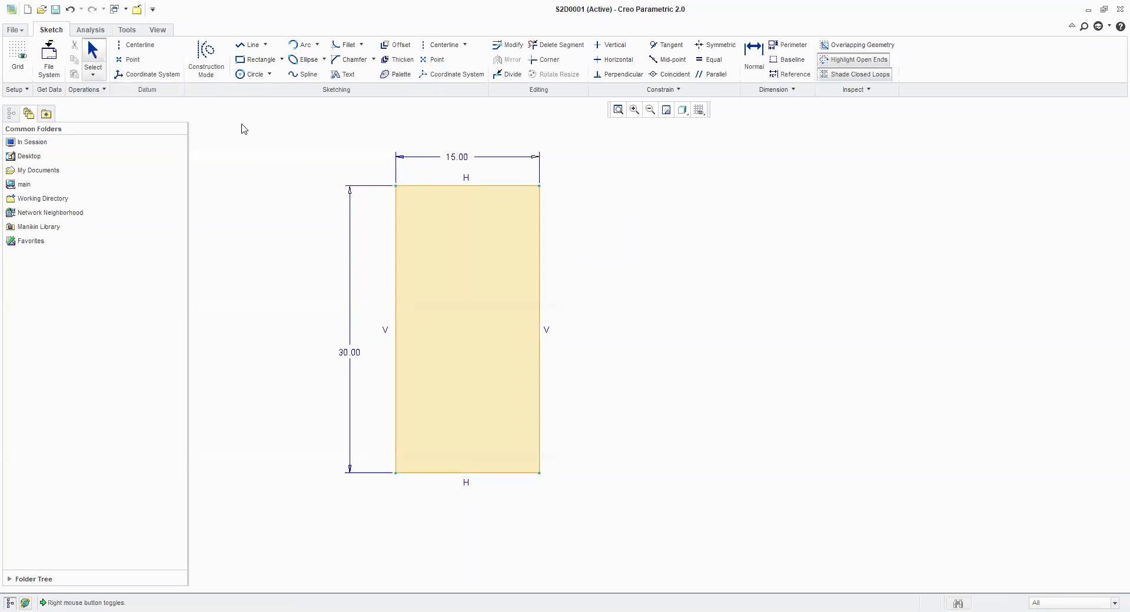
{"action": "left_click", "coordinate": [421, 186]}
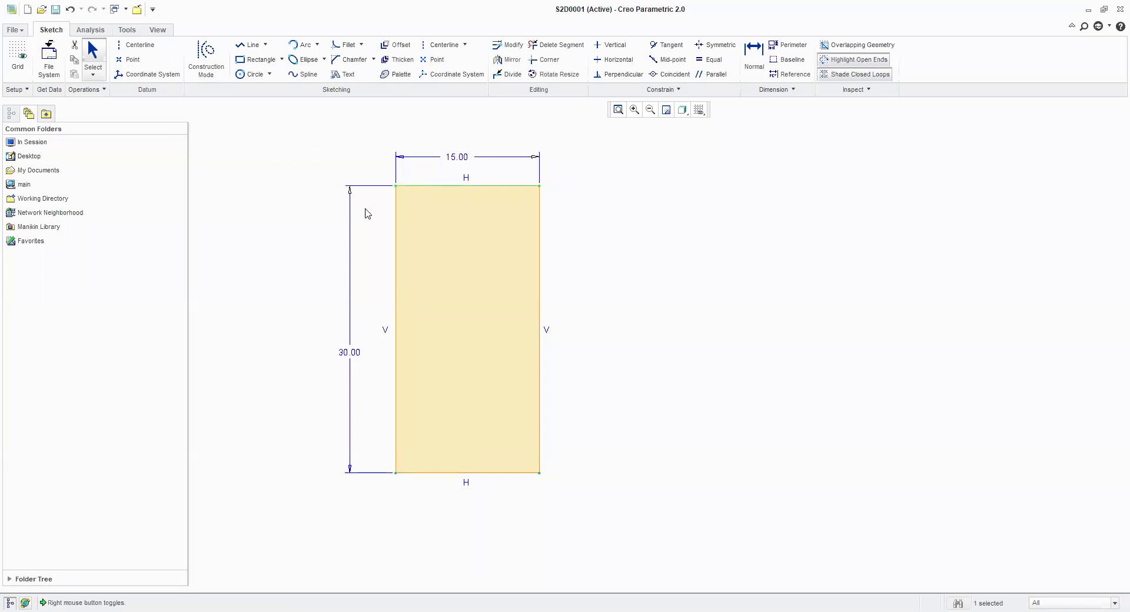
{"action": "left_click", "coordinate": [396, 219], "text": "ctrl"}
{"action": "left_click", "coordinate": [413, 474], "text": "ctrl"}
{"action": "left_click", "coordinate": [539, 444], "text": "ctrl"}
{"action": "left_click", "coordinate": [691, 386]}
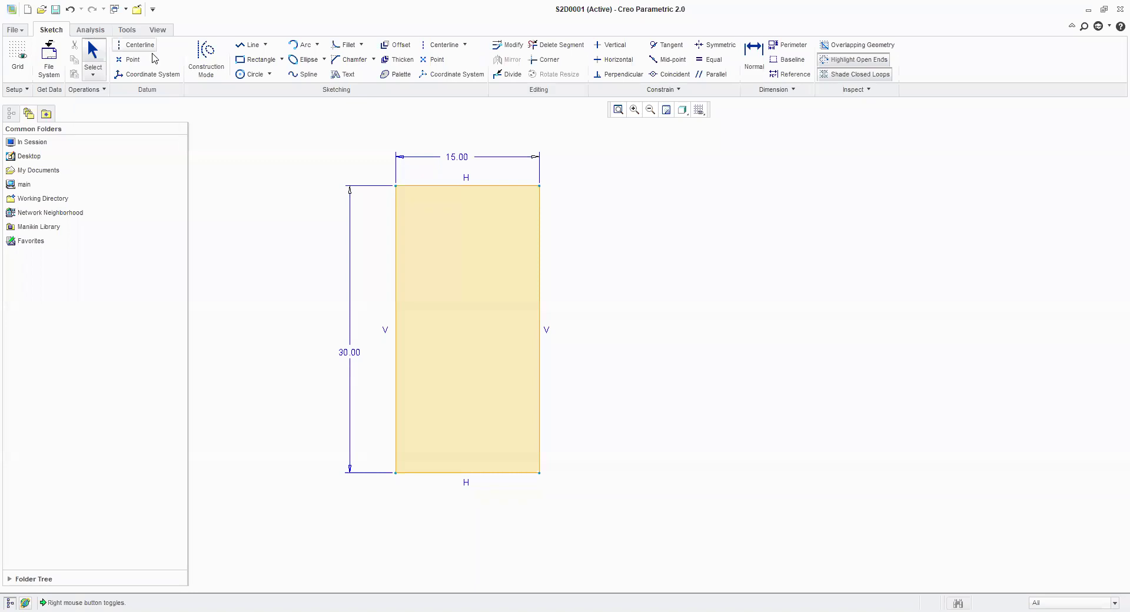
- Examine the Analysis, Tools and View command sets available for the sketch
{"action": "left_click", "coordinate": [93, 31]}
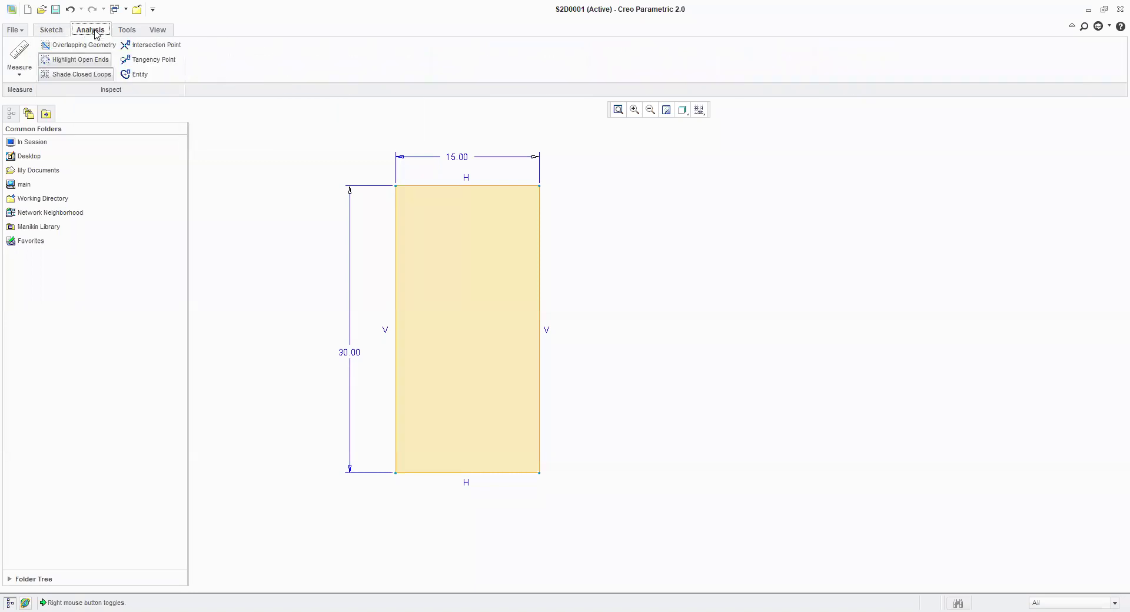
{"action": "left_click", "coordinate": [127, 31]}
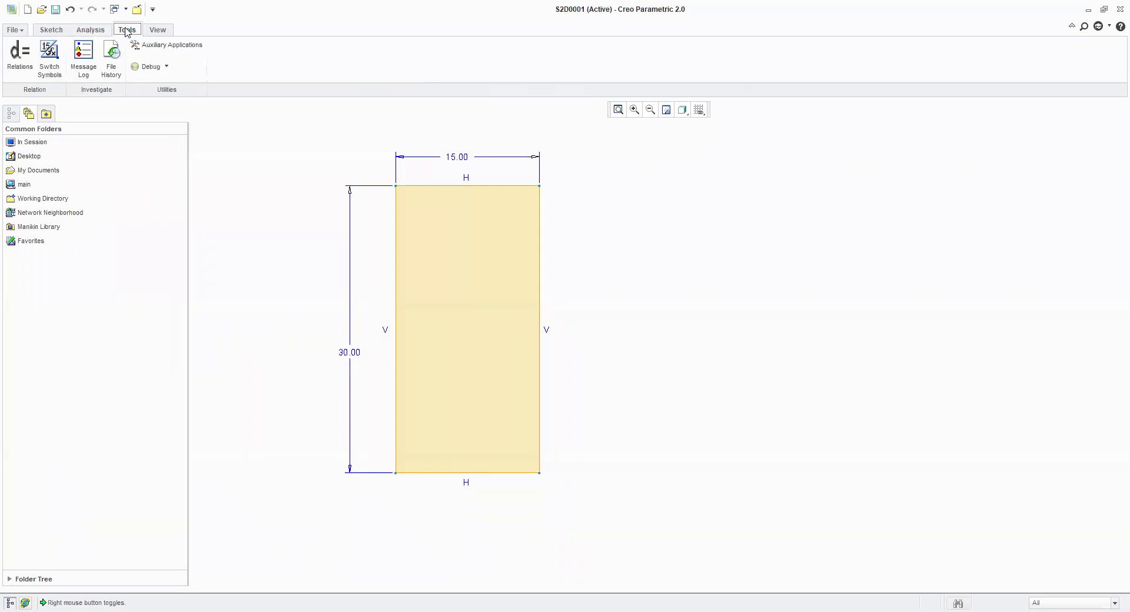
{"action": "left_click", "coordinate": [158, 31]}
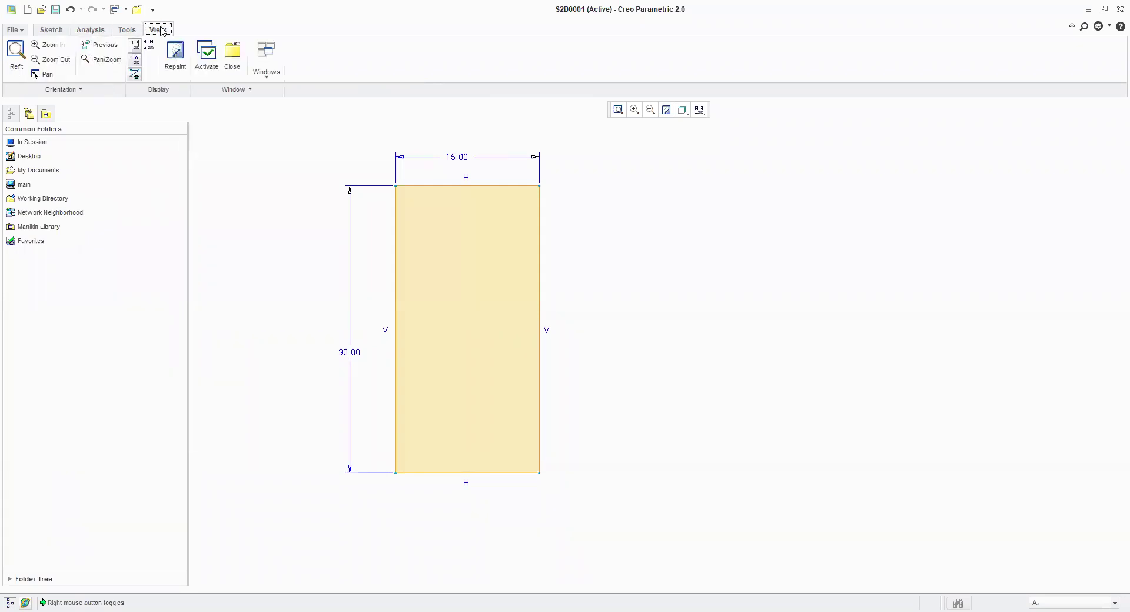
{"action": "left_click", "coordinate": [130, 34]}
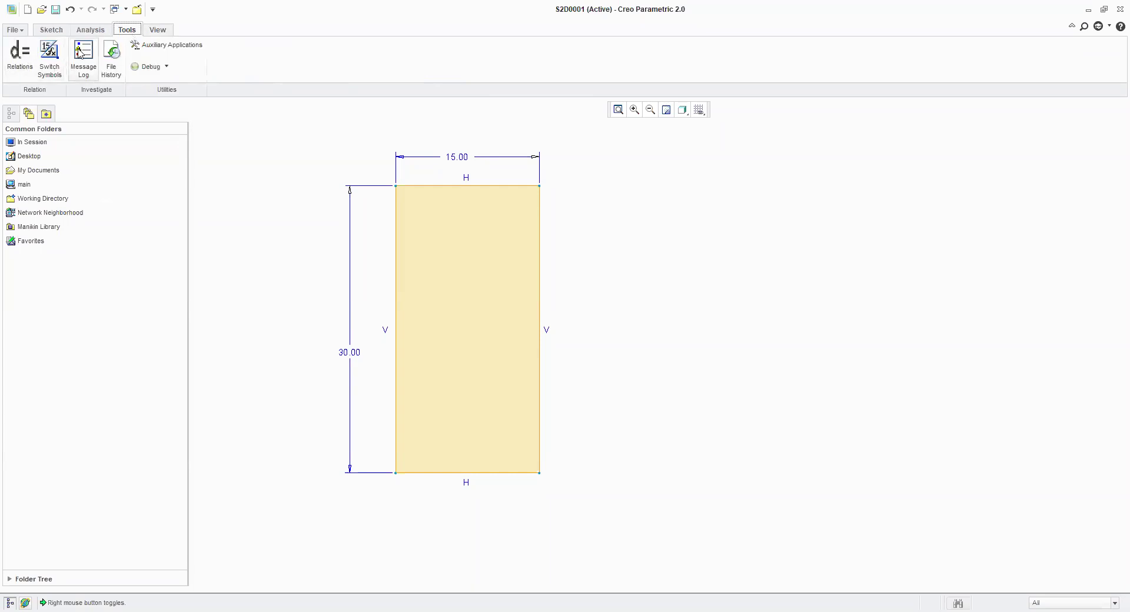
{"action": "left_click", "coordinate": [164, 33]}
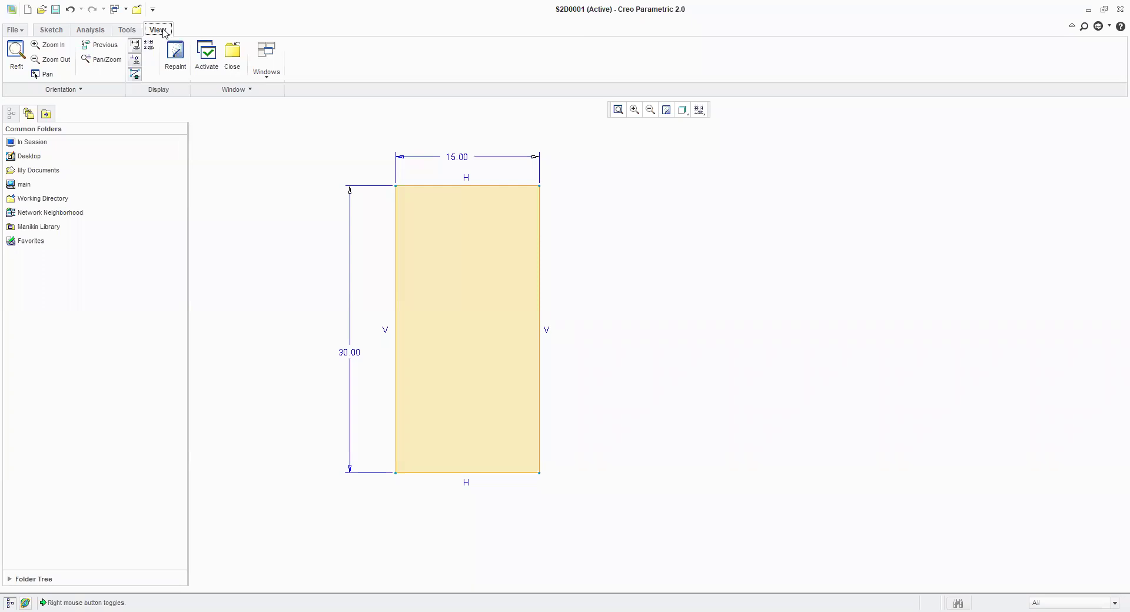
{"action": "left_click", "coordinate": [129, 30]}
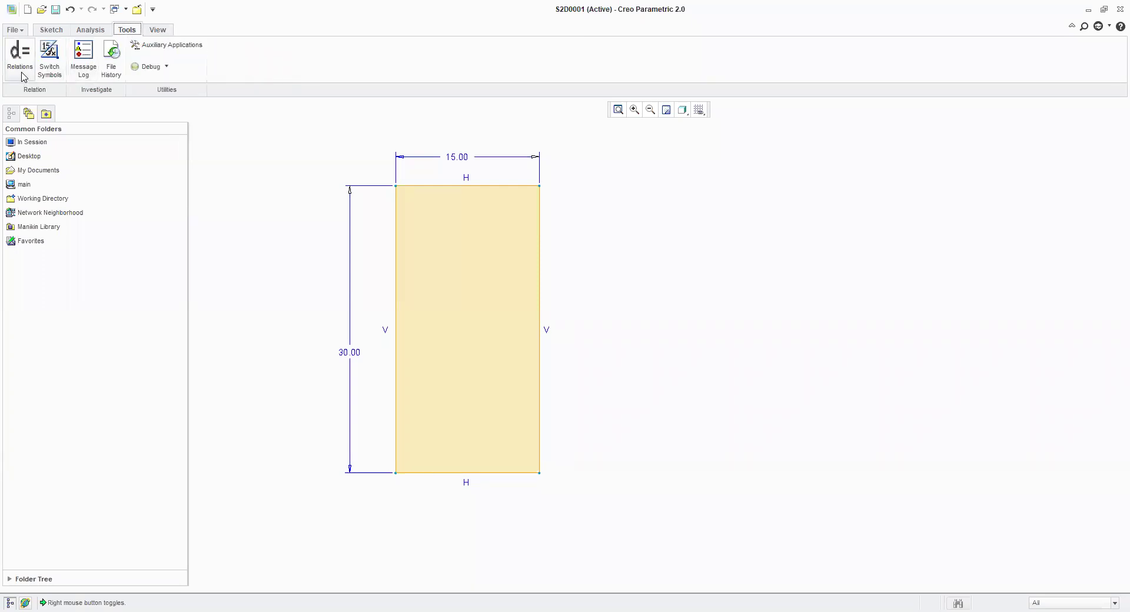
{"action": "left_click", "coordinate": [164, 31]}
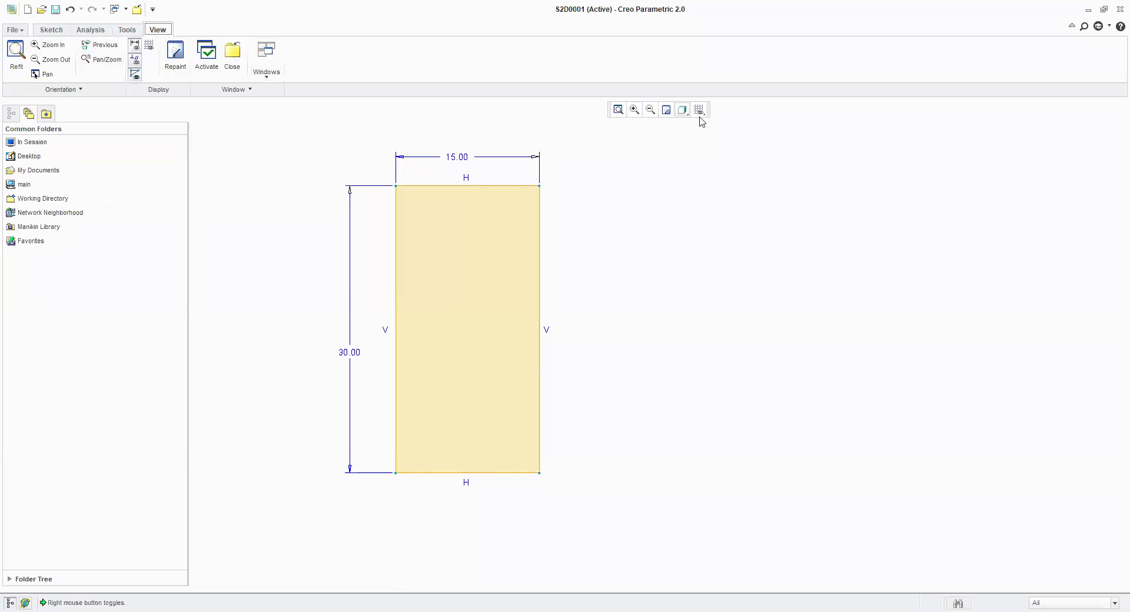
{"action": "left_click", "coordinate": [85, 32]}
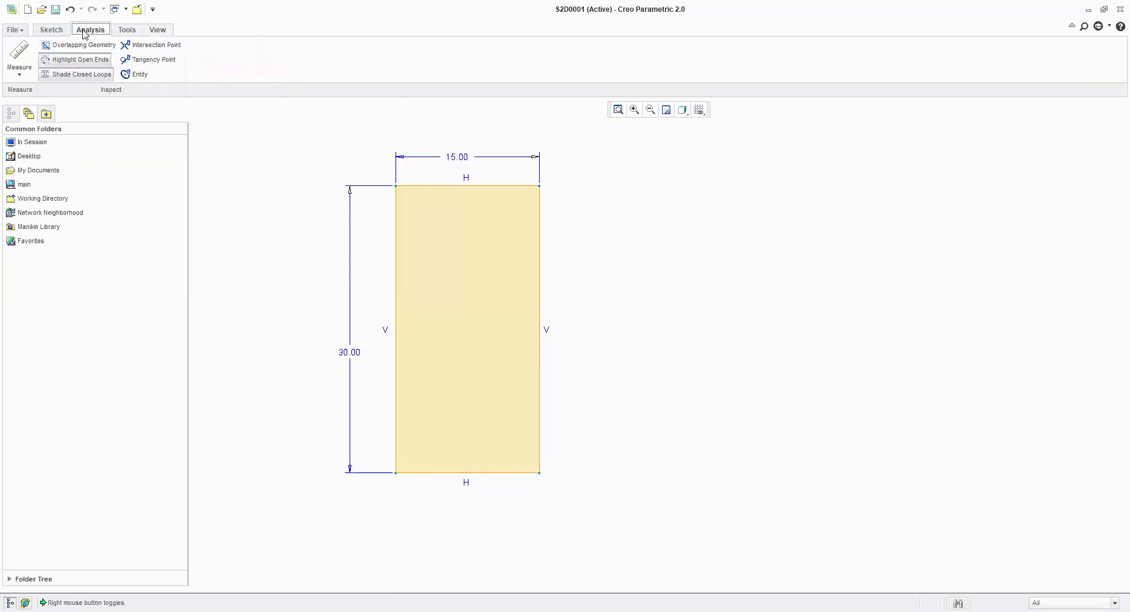
{"action": "left_click", "coordinate": [52, 31]}
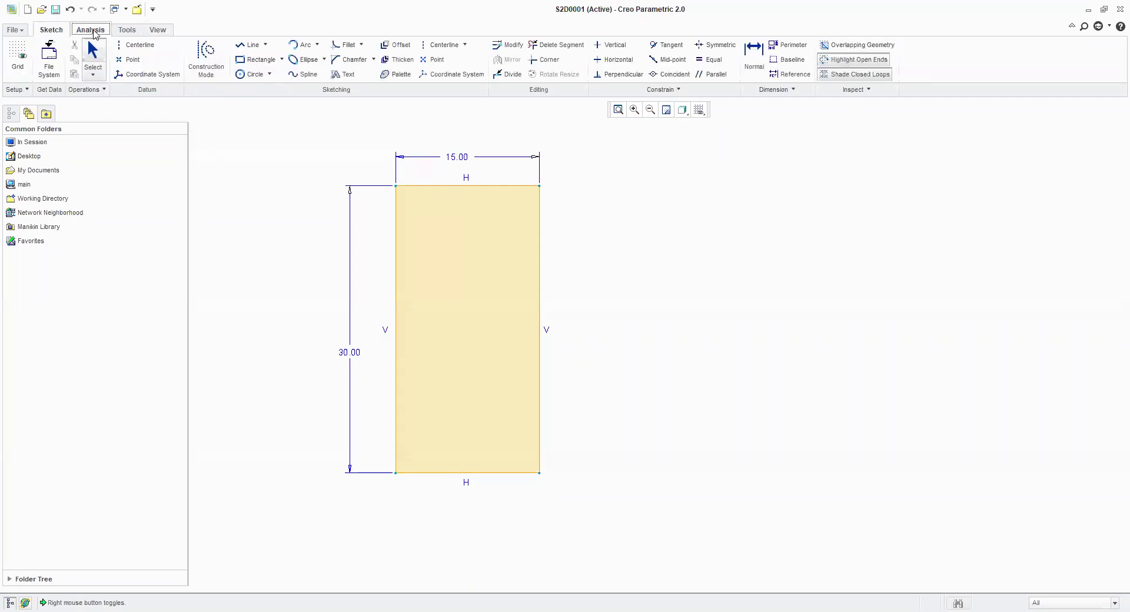
{"action": "left_click", "coordinate": [93, 32]}
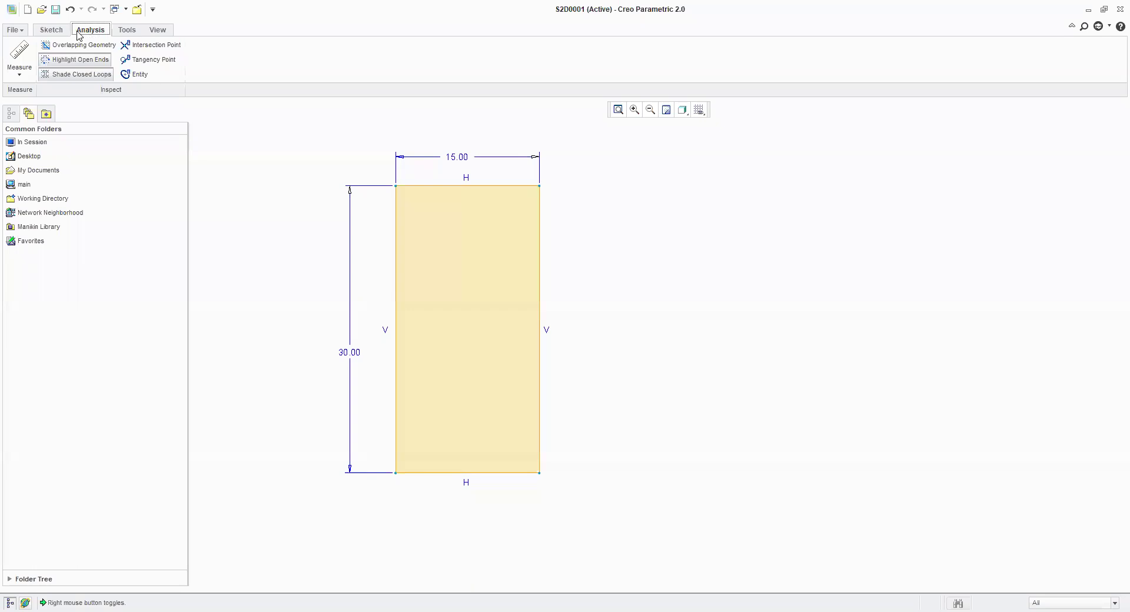
{"action": "left_click", "coordinate": [51, 32]}
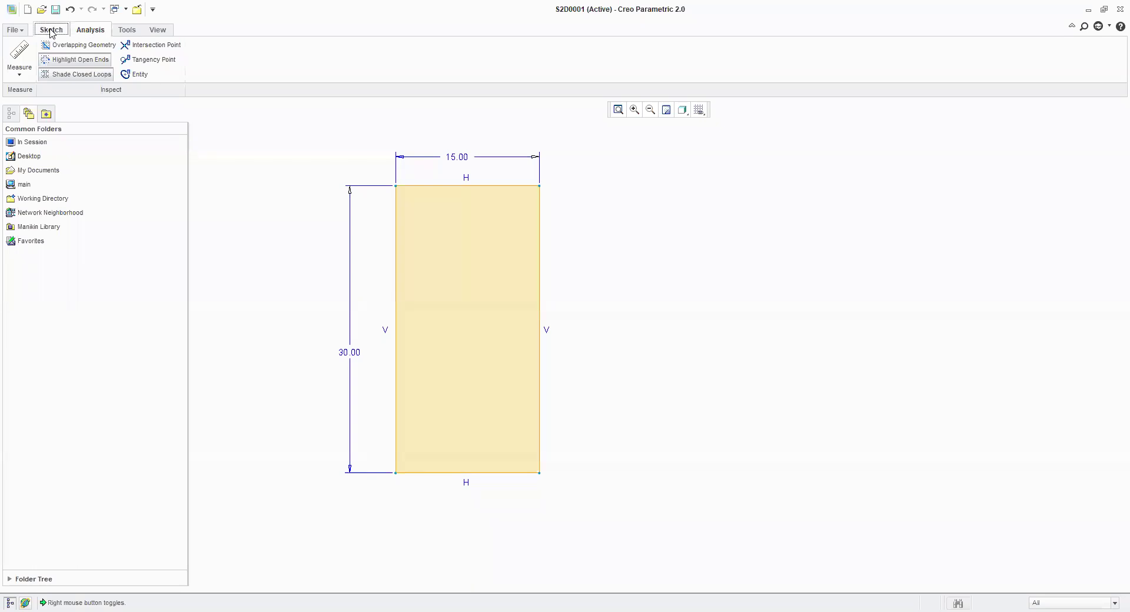